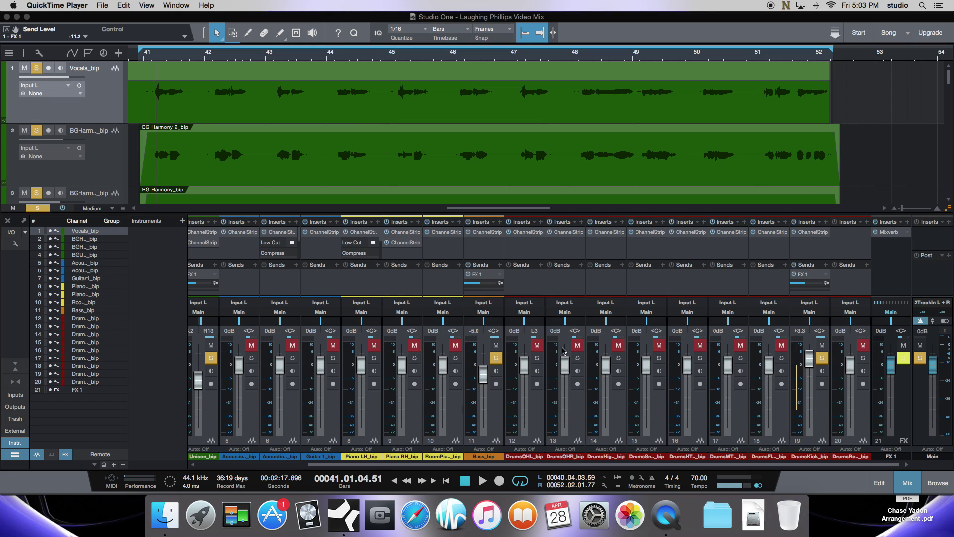
Solo the left and right drum overheads, then pan them hard left and hard right during playback.
click(538, 345)
click(578, 345)
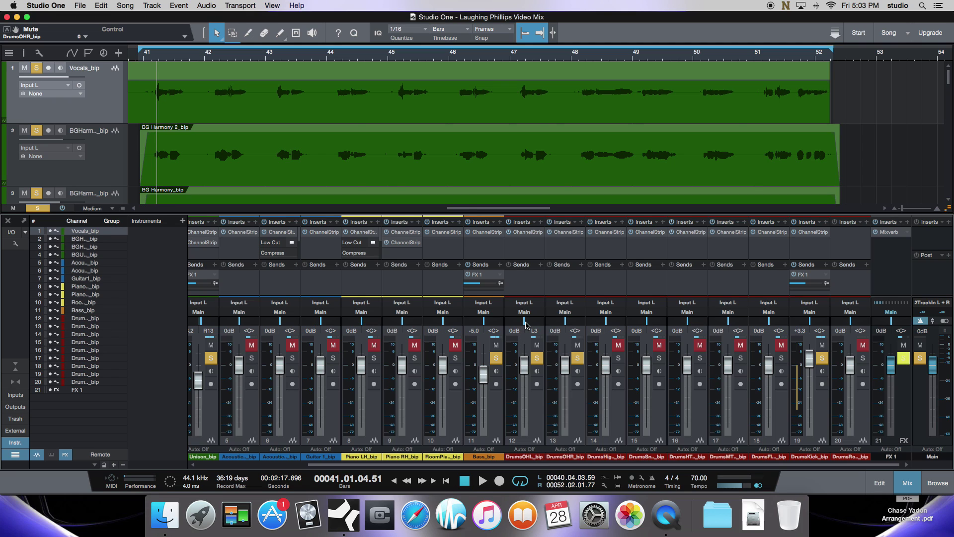
key(space)
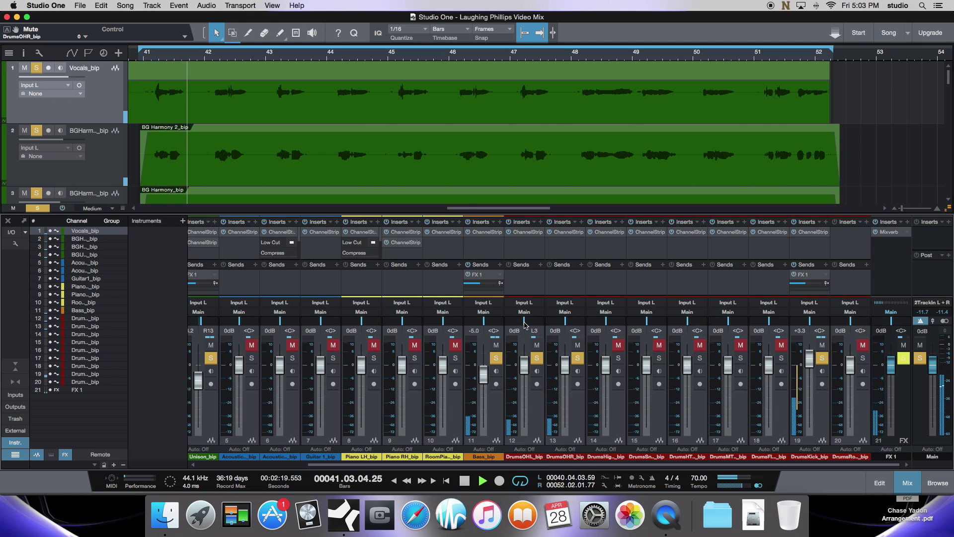
drag(525, 322, 495, 326)
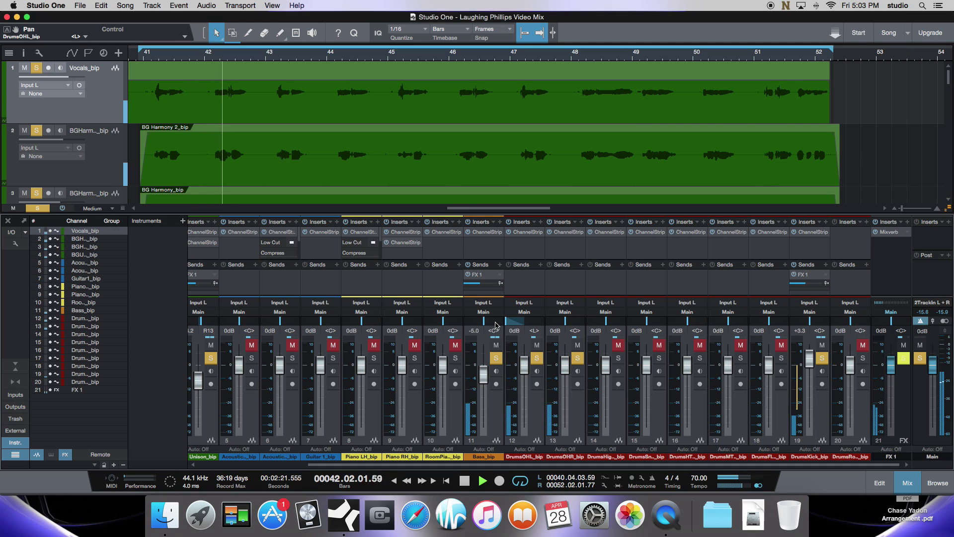
drag(565, 322, 616, 325)
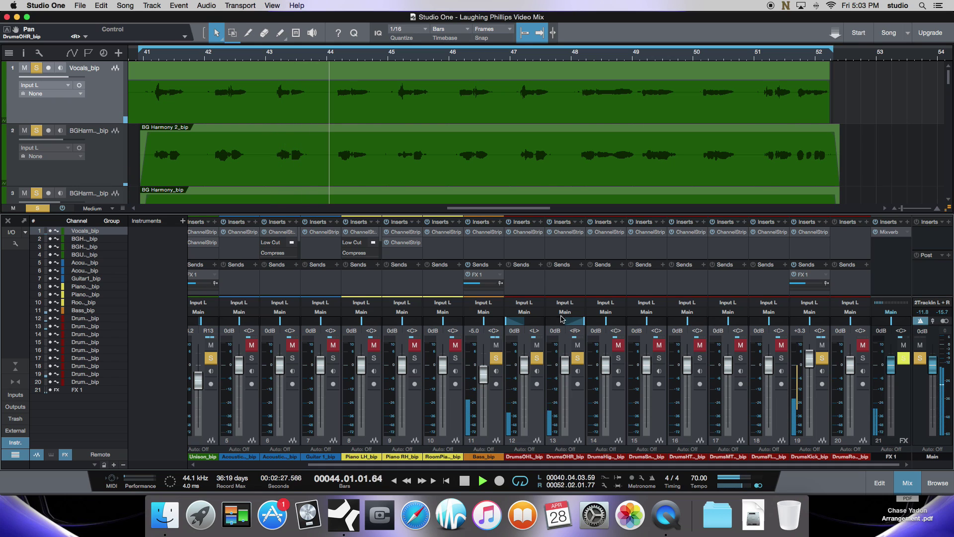
key(space)
Add a second Channel Strip to the left drum overhead with Fast compression at 89.5%.
click(542, 222)
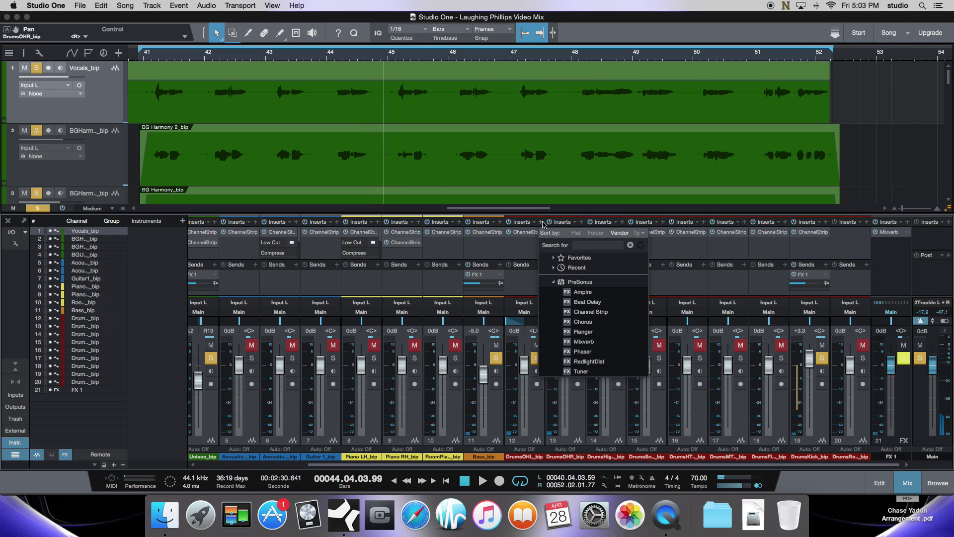
click(583, 313)
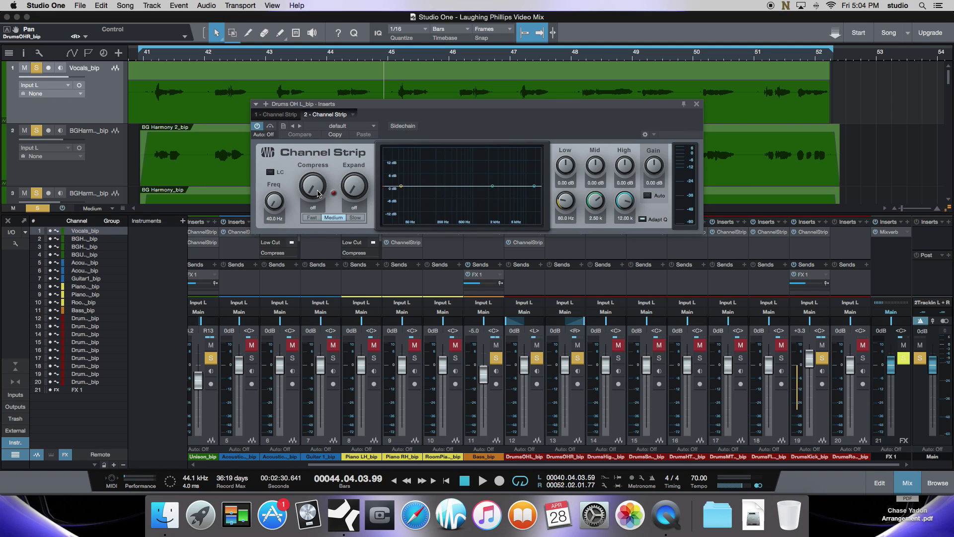
key(space)
drag(318, 194, 300, 126)
click(312, 217)
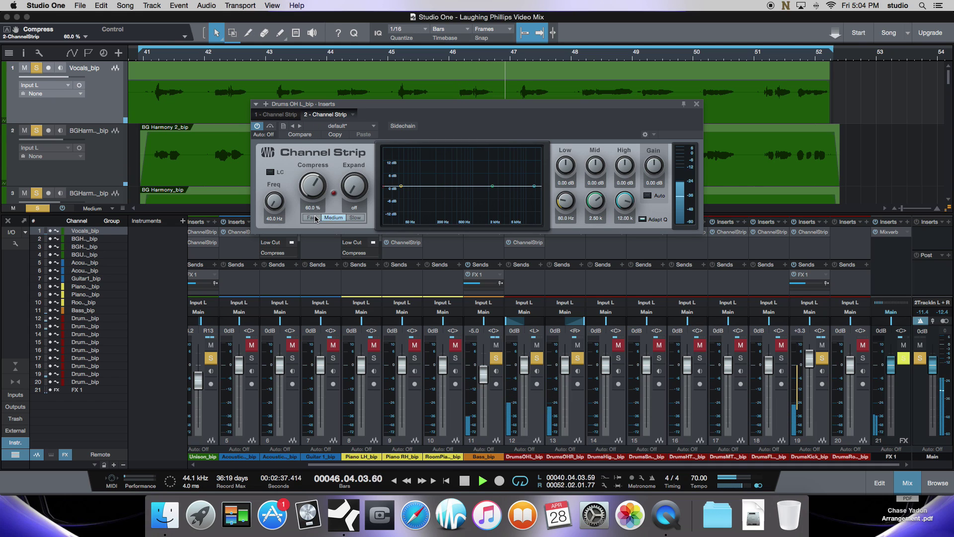
drag(309, 182, 302, 146)
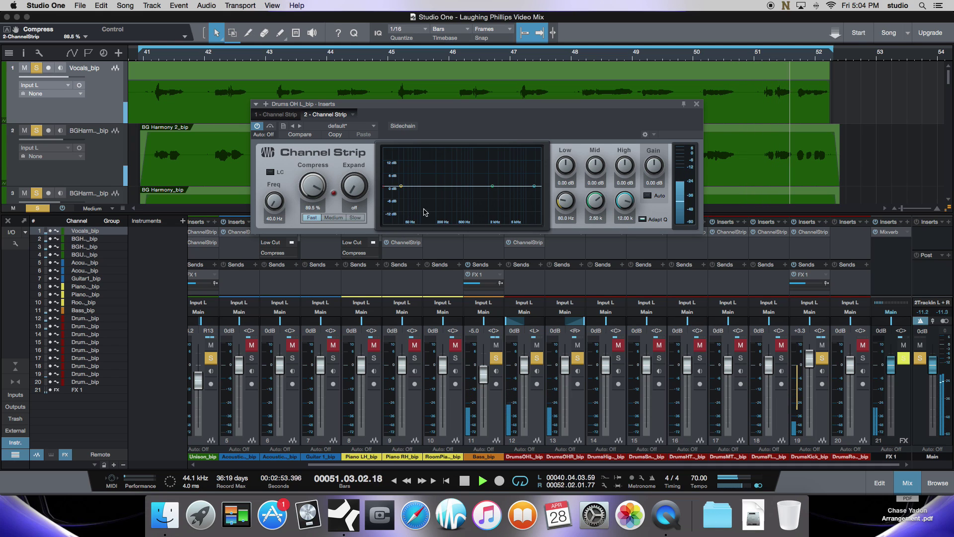
key(space)
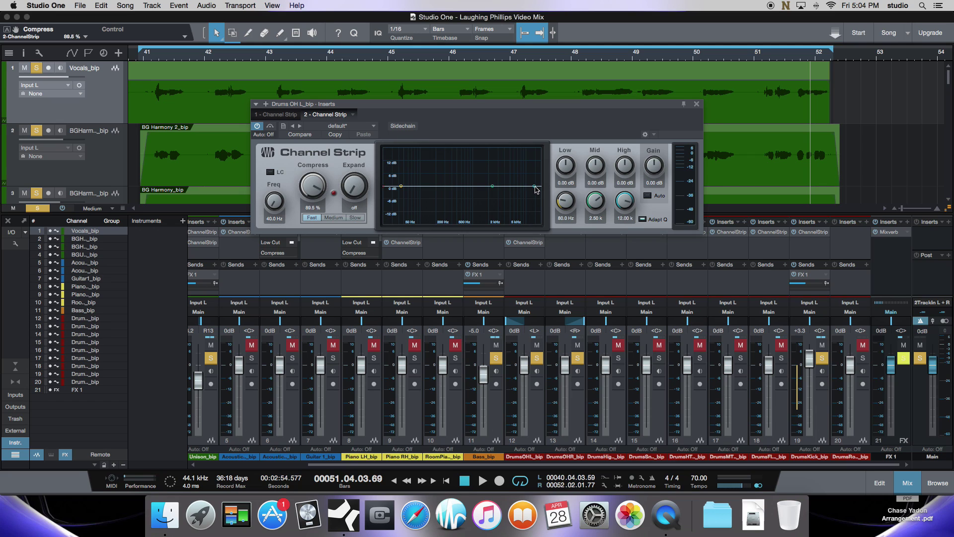
Boost the left overhead's mids 1.13 dB at 1.48 kHz and highs 5.40 dB at 4.65 kHz.
key(space)
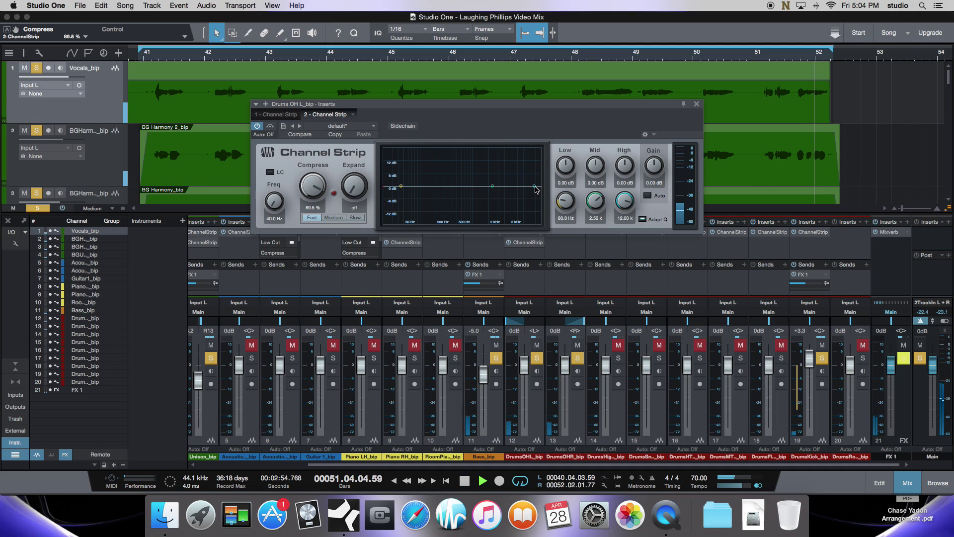
drag(535, 187, 480, 186)
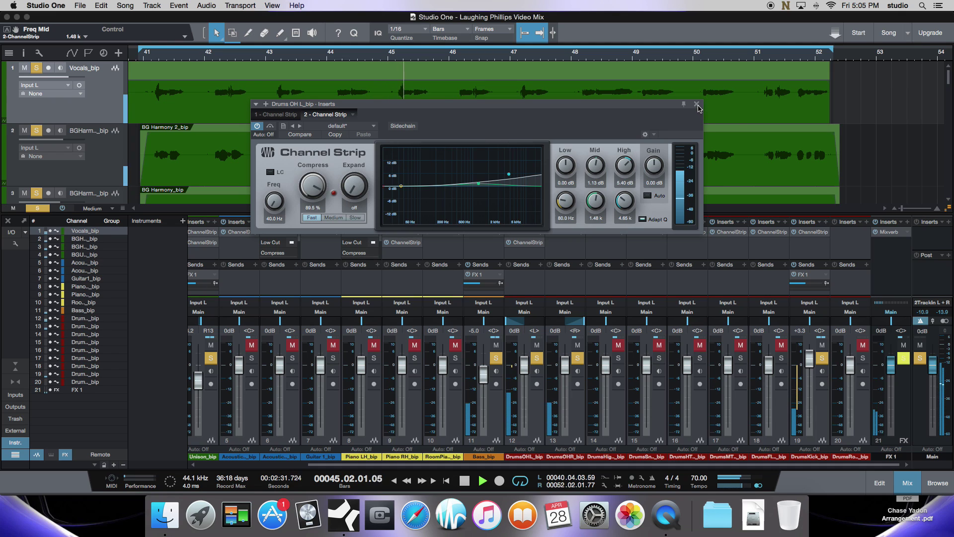
key(space)
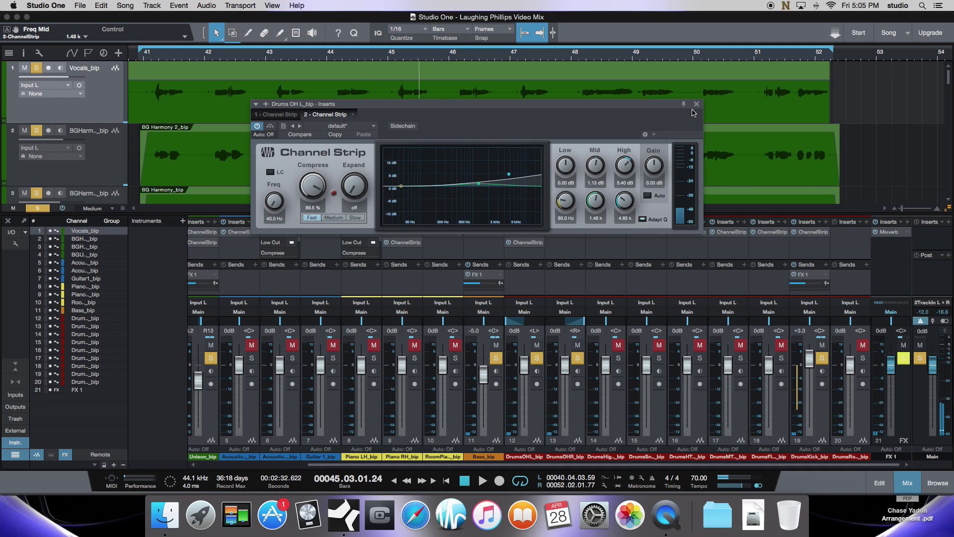
Compare the two drum overheads by playing the mix with each one taken out of solo in turn.
click(539, 363)
key(space)
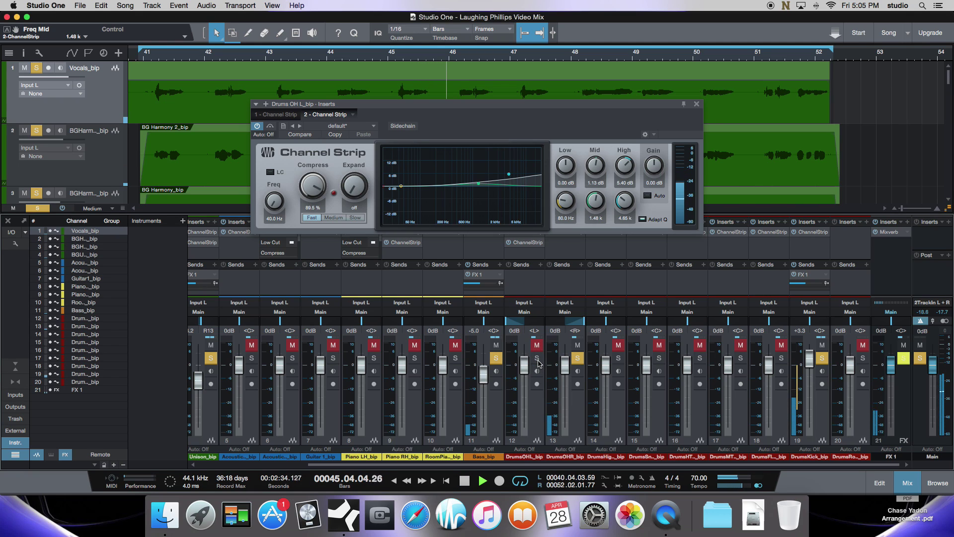
key(space)
click(538, 360)
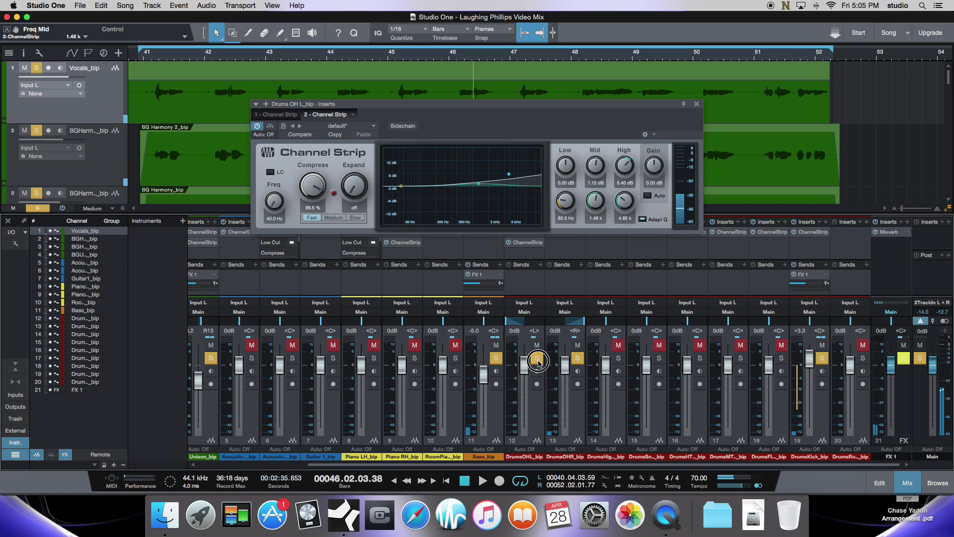
click(578, 358)
key(space)
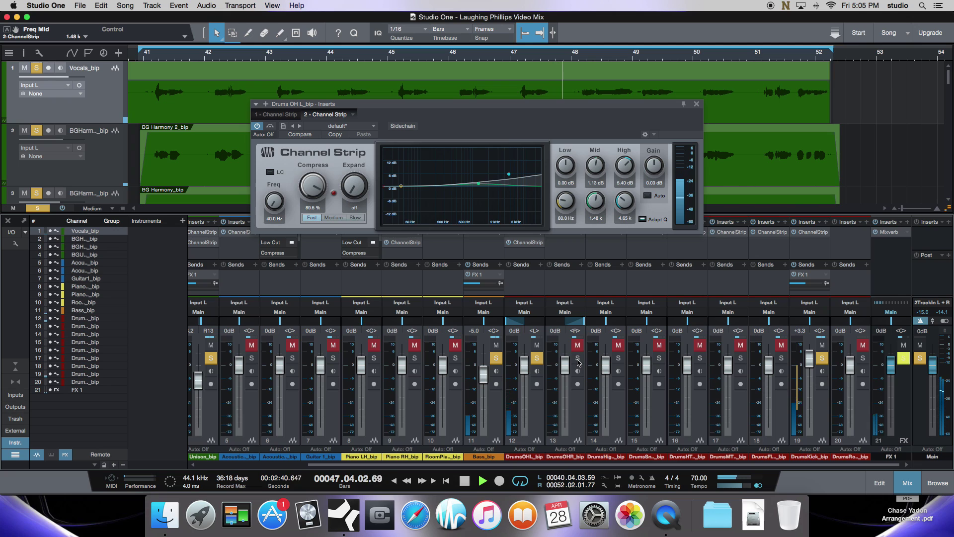
key(space)
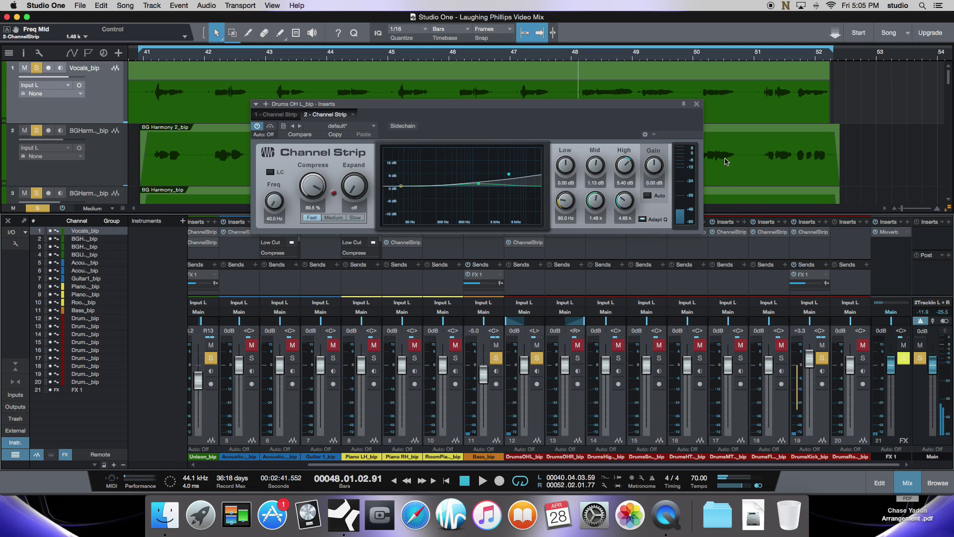
Copy the left overhead's second Channel Strip to the right overhead and listen to both soloed.
click(696, 103)
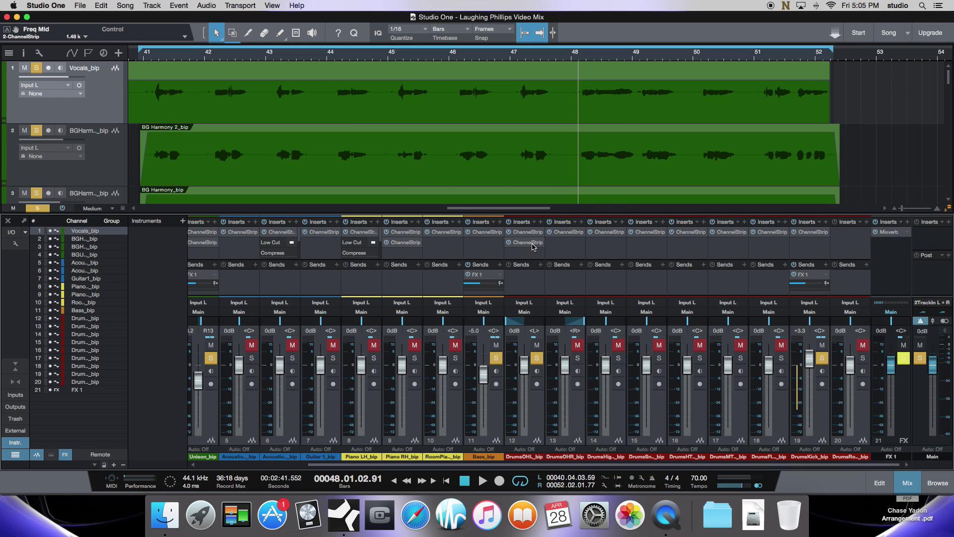
drag(530, 246, 562, 246)
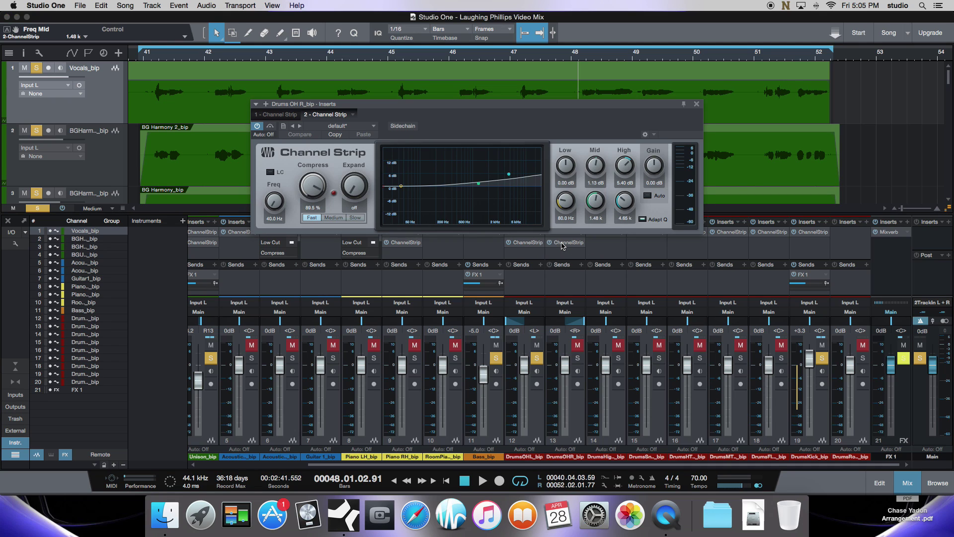
click(697, 105)
key(space)
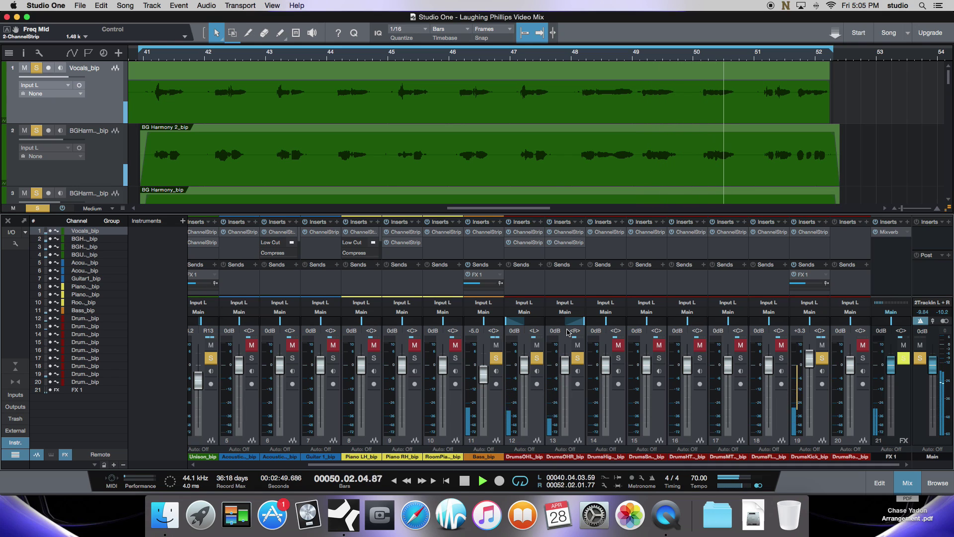
key(space)
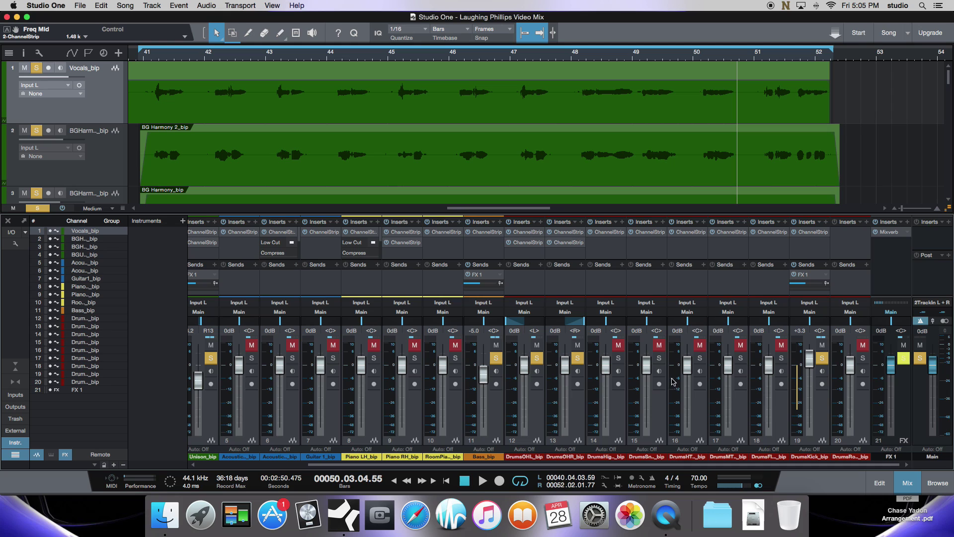
Solo the snare and add a second Channel Strip to it during playback.
click(659, 358)
key(space)
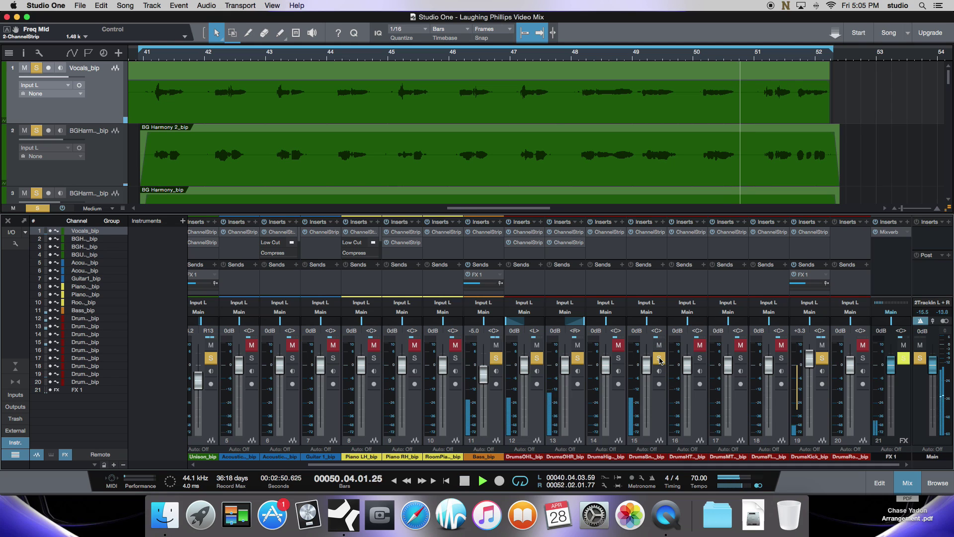
click(663, 223)
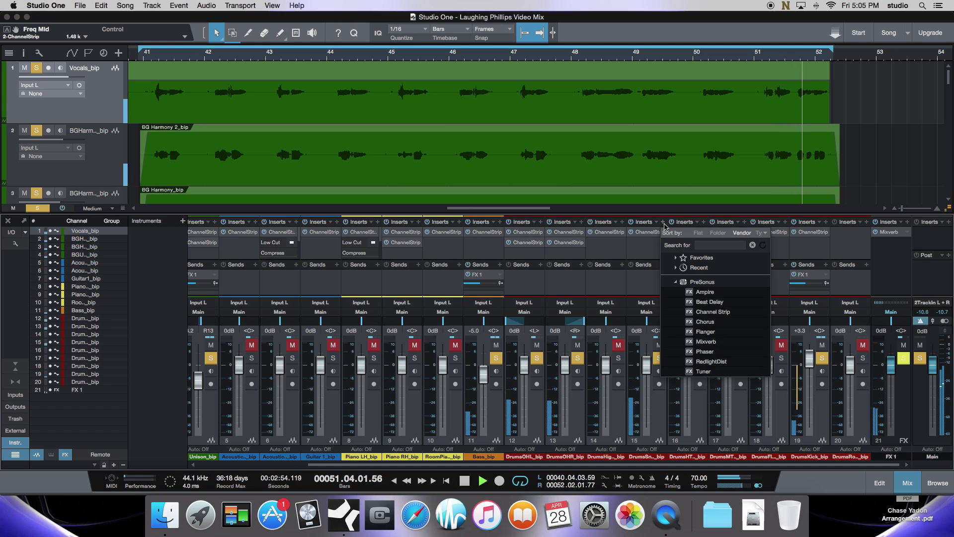
click(710, 313)
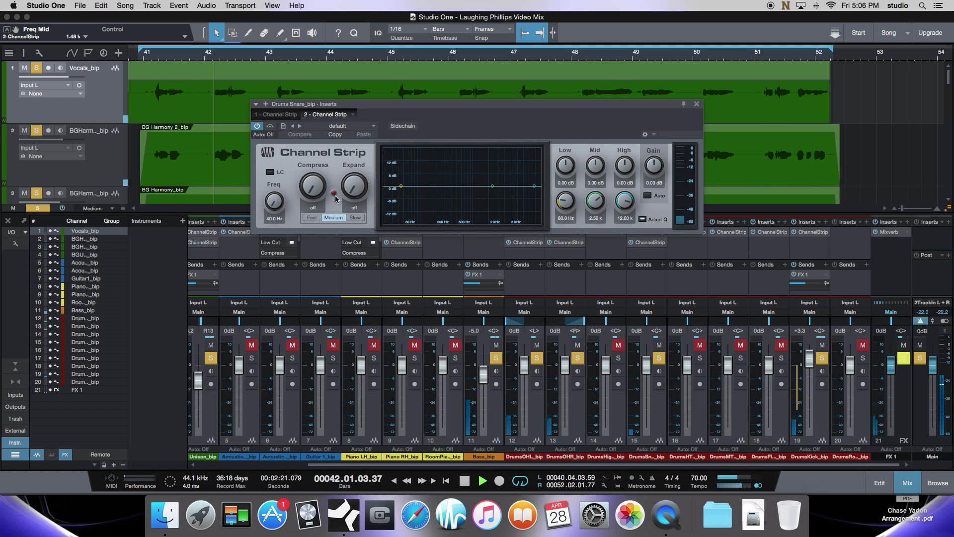
Set the snare's Channel Strip to Fast compression at 89.5% and expansion at 32.0%.
click(312, 218)
drag(313, 193, 307, 141)
click(307, 137)
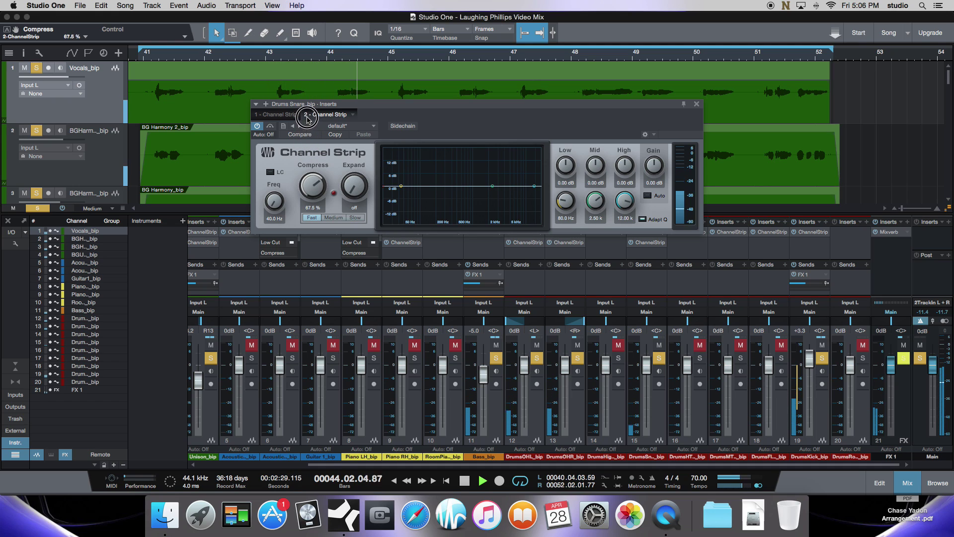
drag(311, 189, 309, 172)
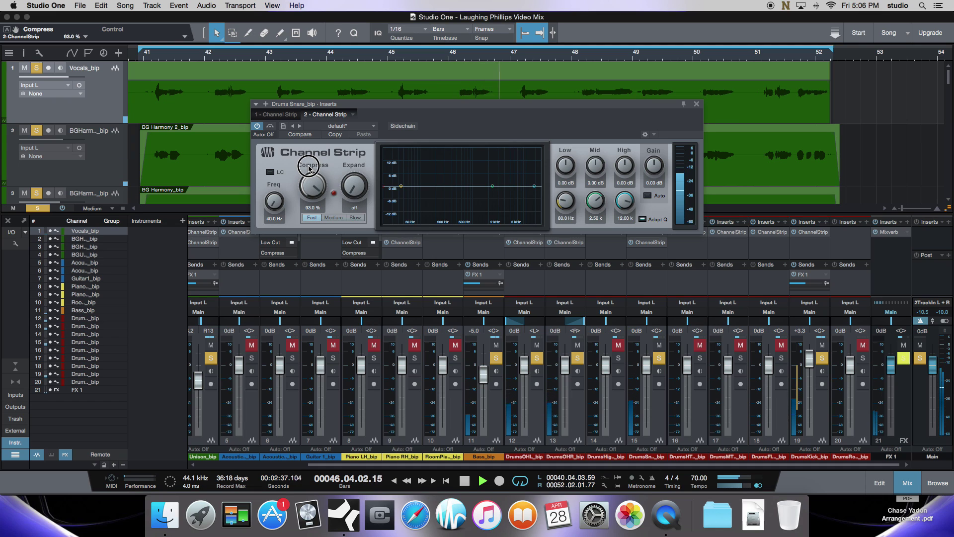
drag(309, 168, 343, 152)
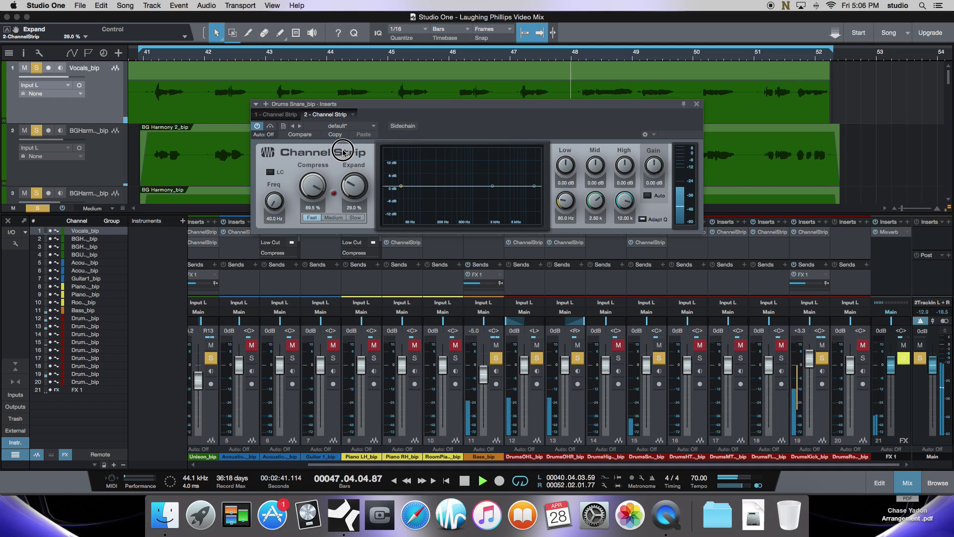
drag(352, 189, 352, 187)
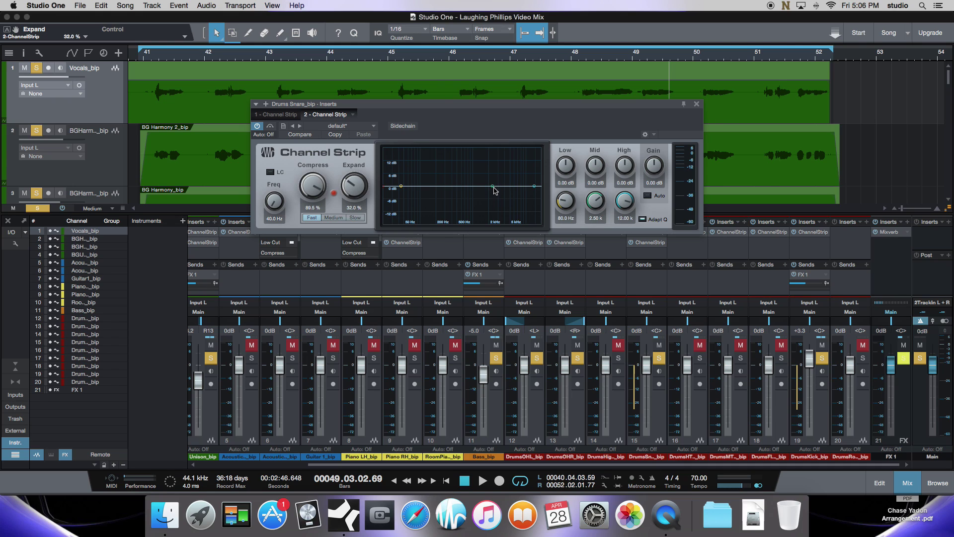
Boost the snare's mid band 2.02 dB at 715 Hz and play the mix.
drag(494, 189, 459, 185)
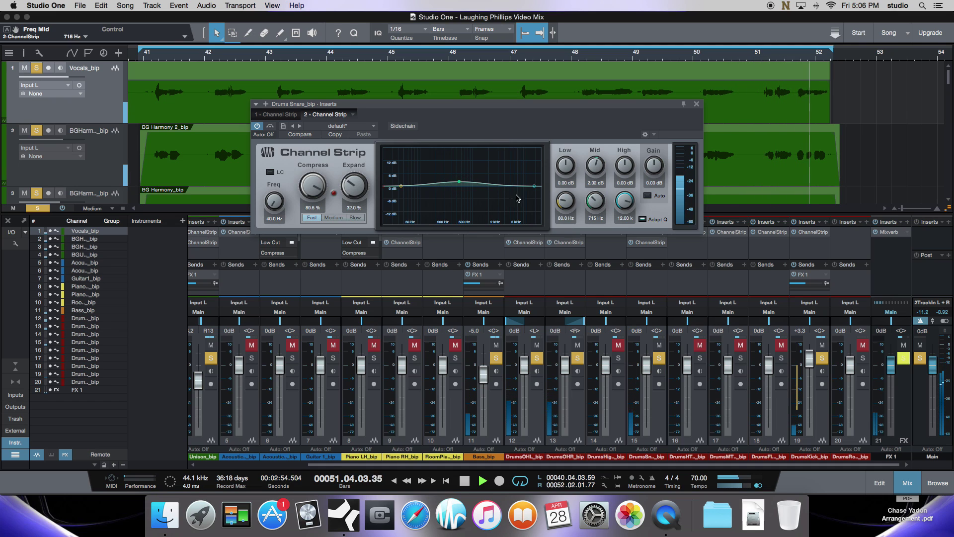
key(space)
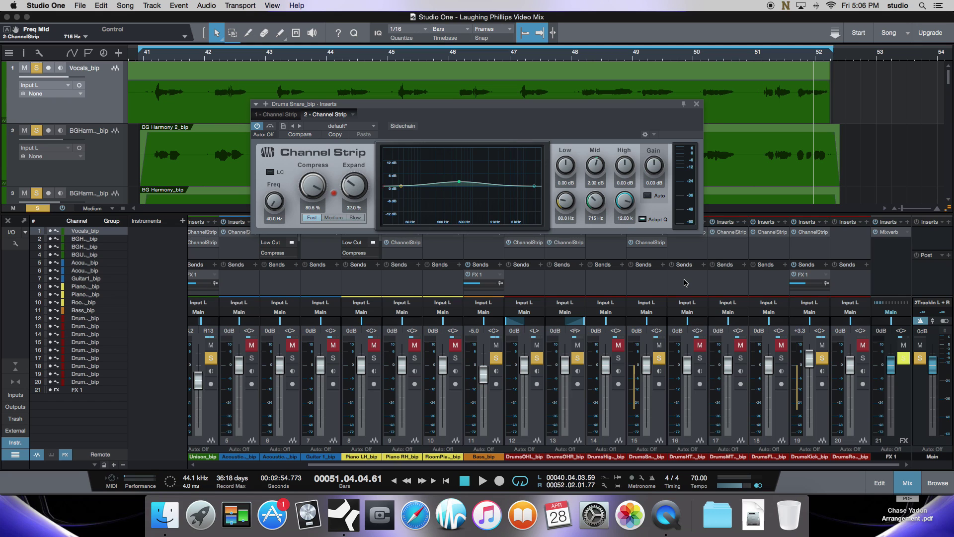
key(space)
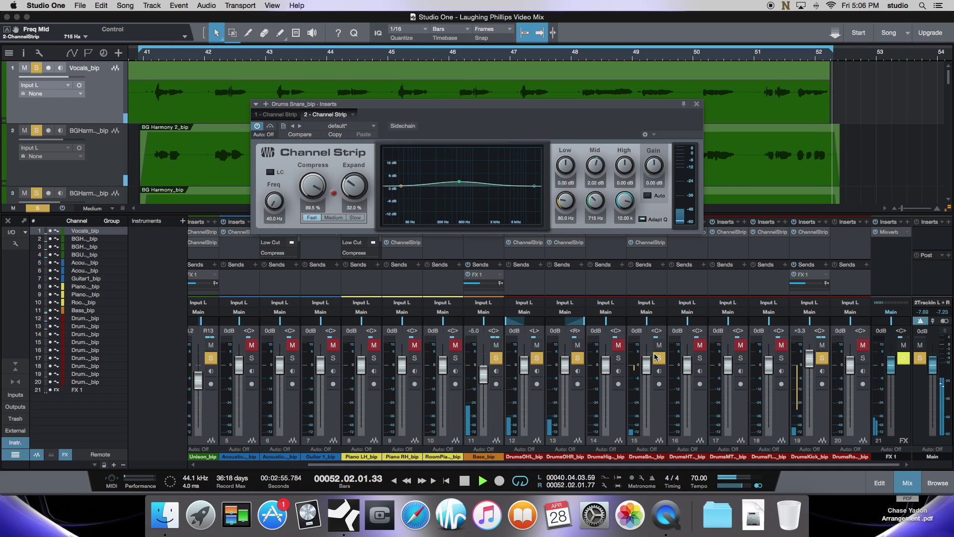
Lower the snare channel's volume to -5.3 dB and close its Channel Strip window.
drag(647, 365, 647, 381)
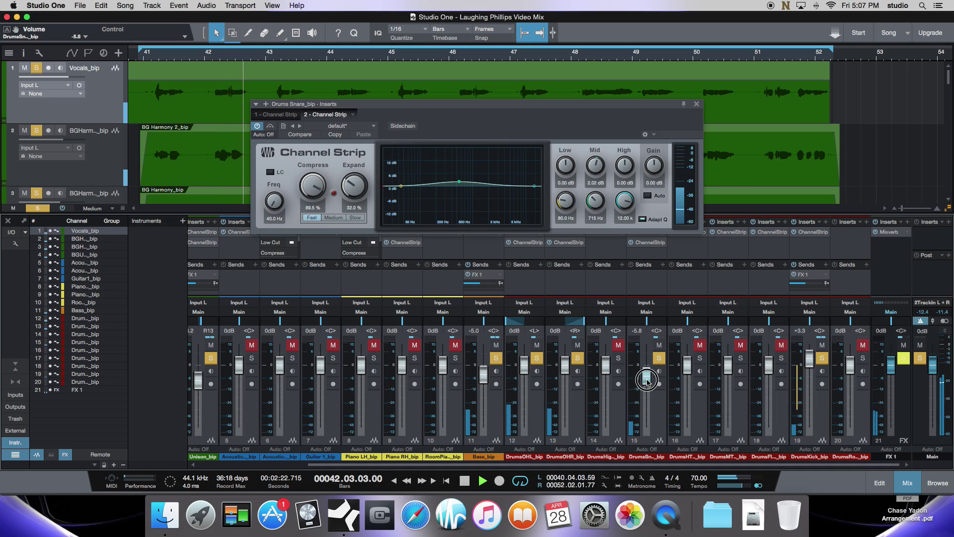
drag(648, 381, 647, 381)
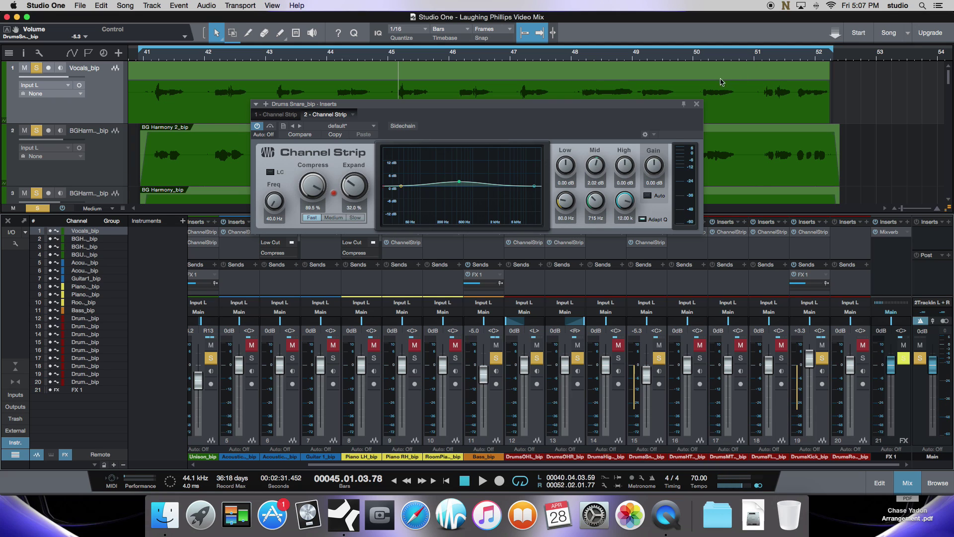
click(698, 105)
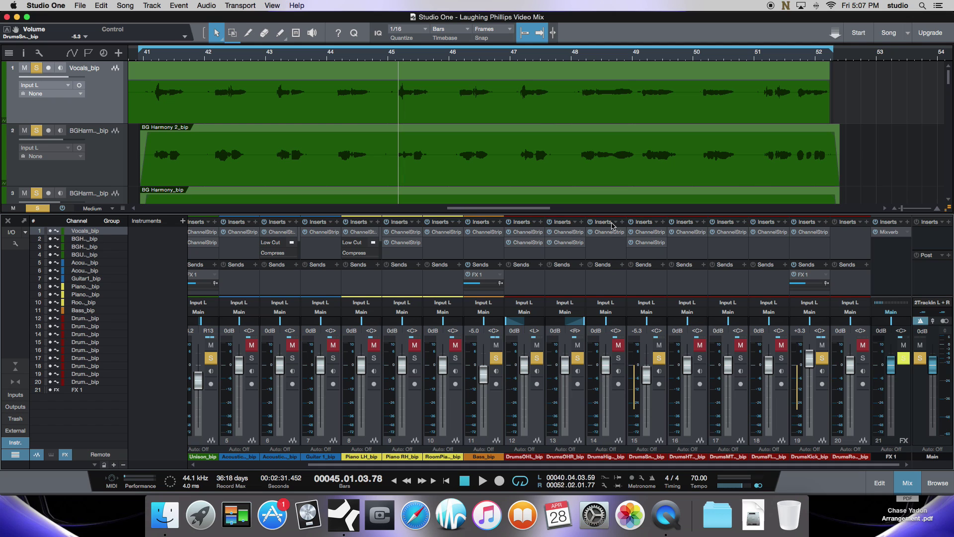
Check the drum tracks' waveforms, solo drum channel 14, and play it with the mix.
scroll(514, 173, down, 15)
scroll(514, 174, down, 6)
scroll(515, 174, down, 2)
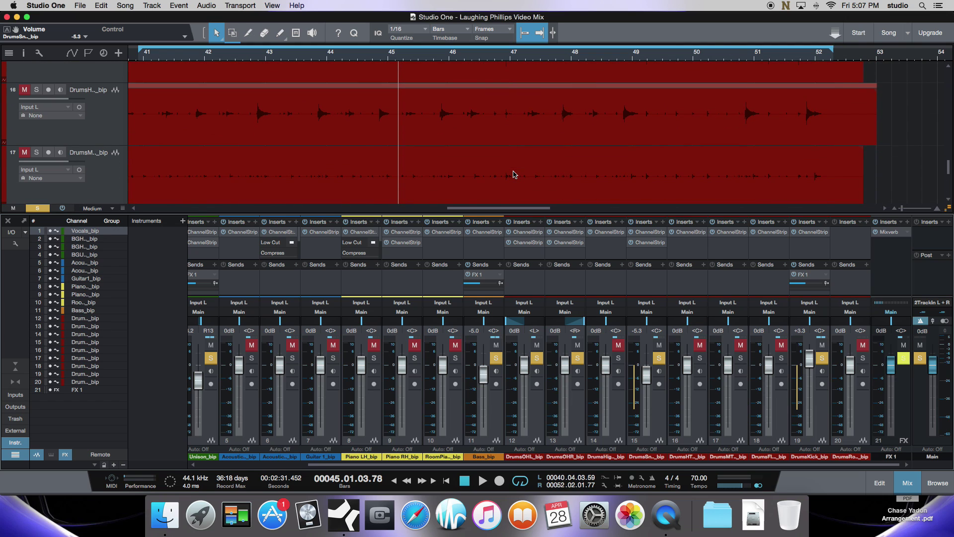
key(space)
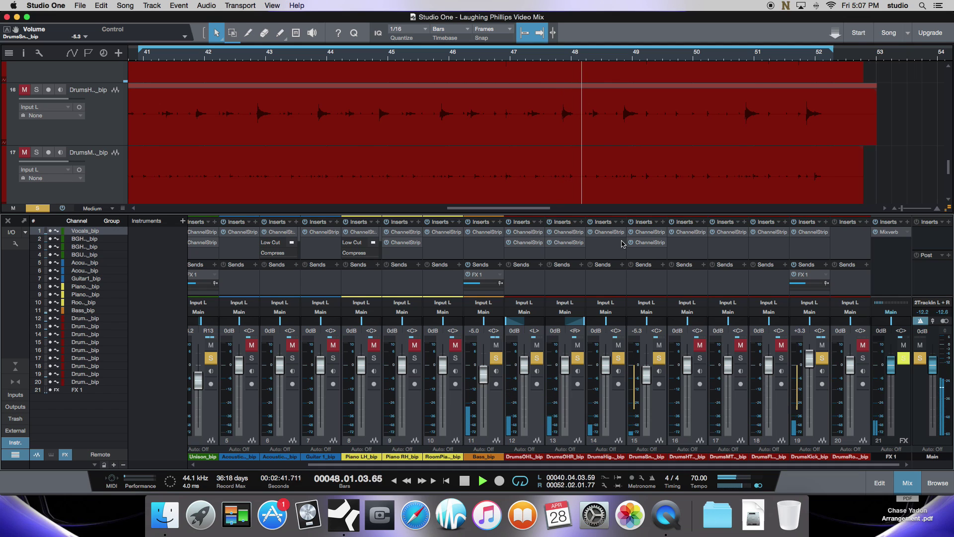
click(647, 253)
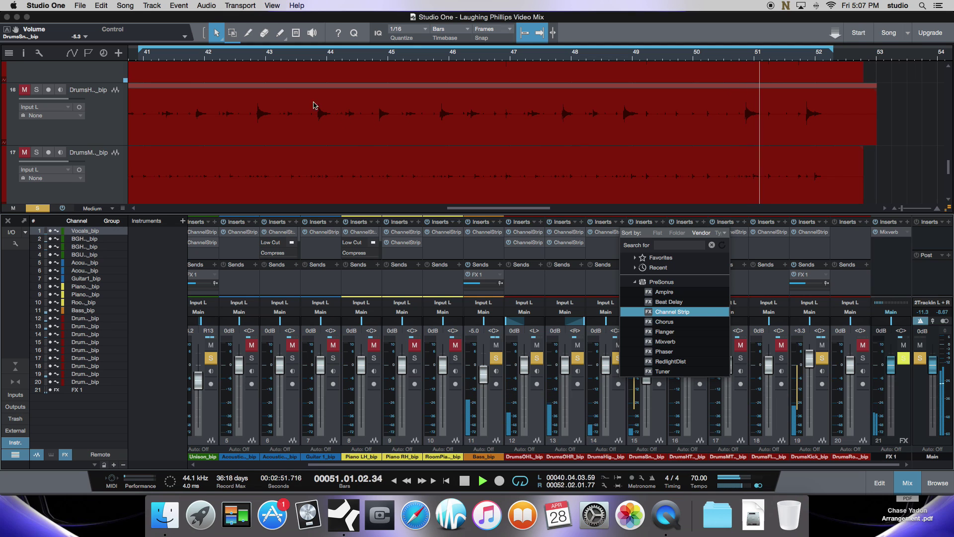
scroll(264, 95, down, 1)
scroll(264, 95, up, 3)
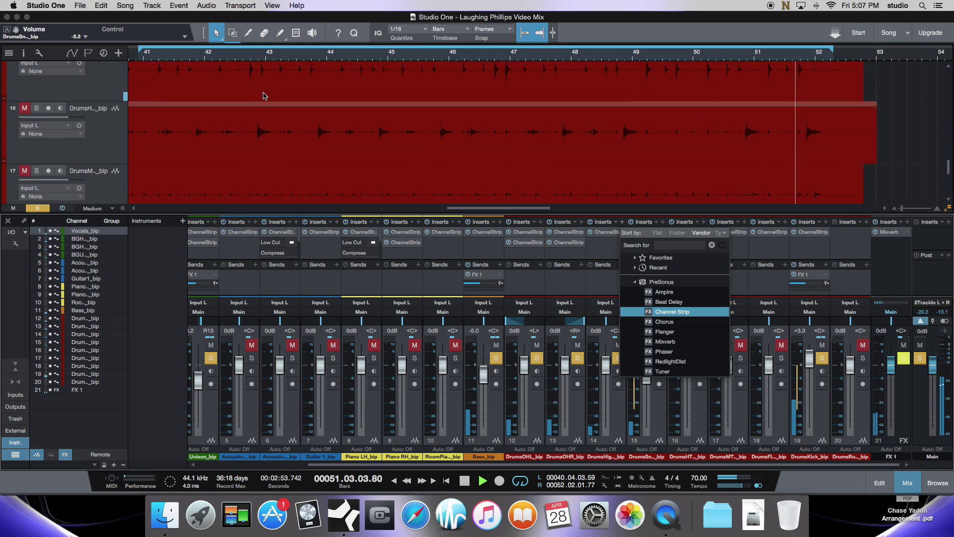
scroll(265, 96, up, 1)
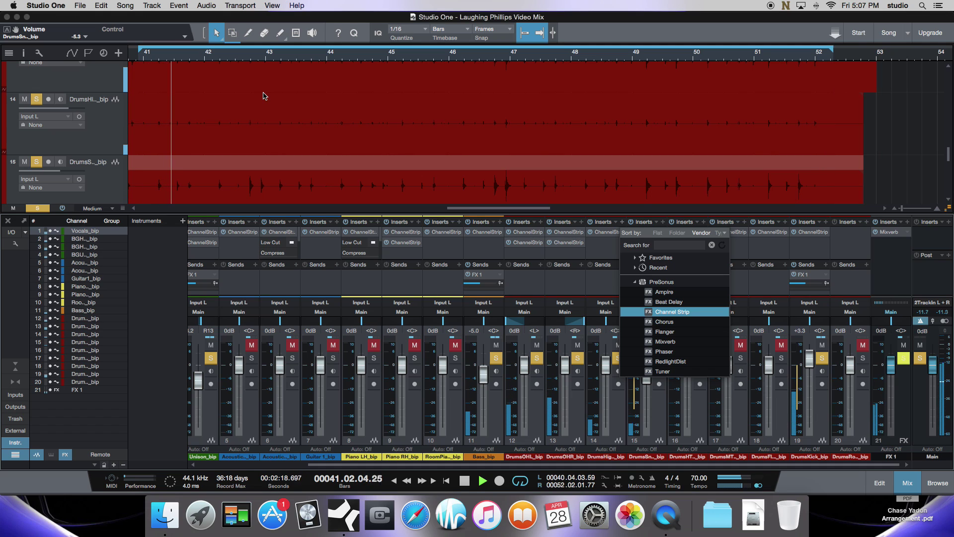
key(space)
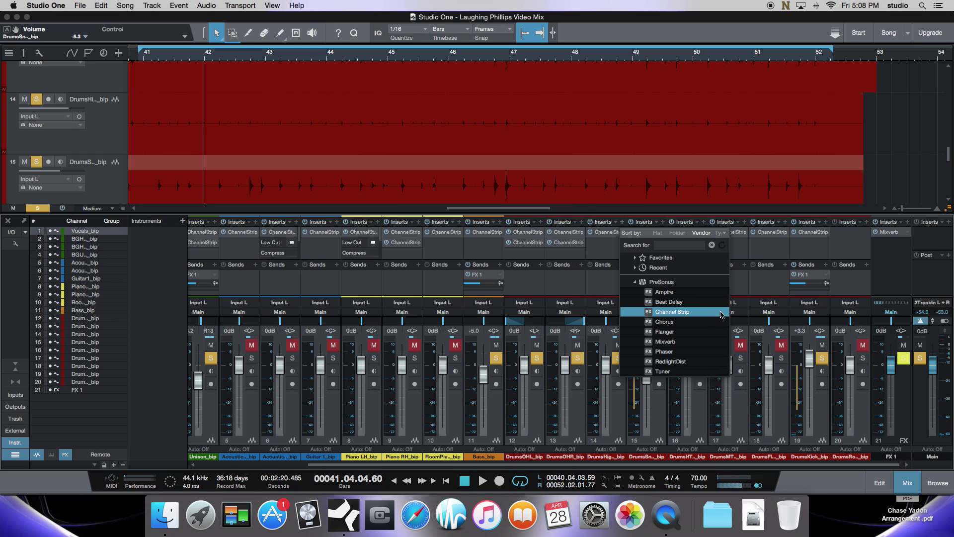
click(860, 283)
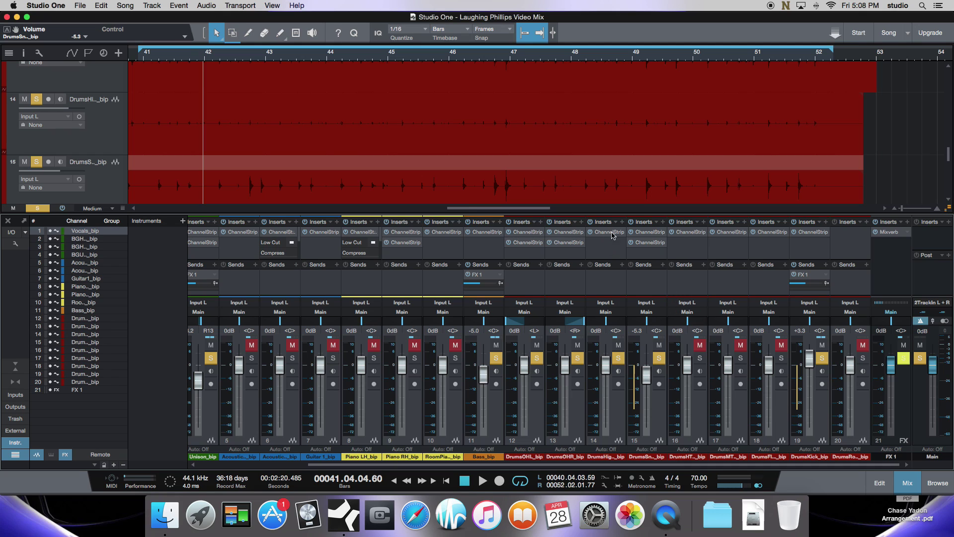
Insert a second Channel Strip on the Drums High Hat channel.
scroll(454, 175, up, 3)
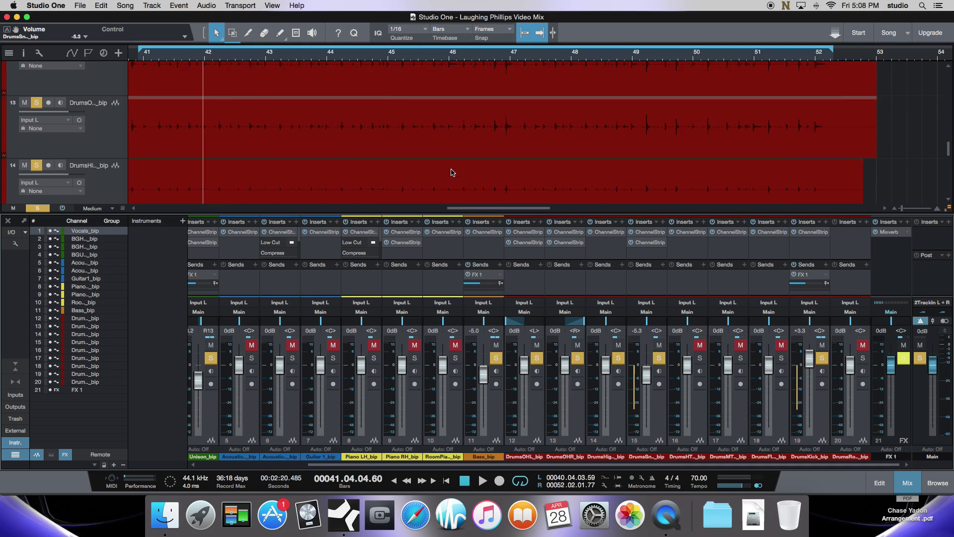
scroll(453, 172, down, 1)
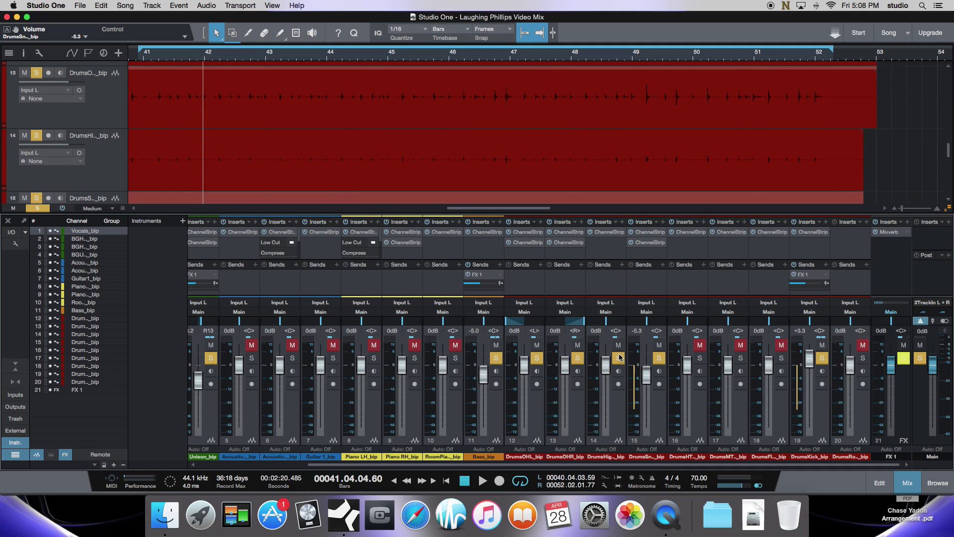
click(622, 223)
click(623, 223)
click(623, 224)
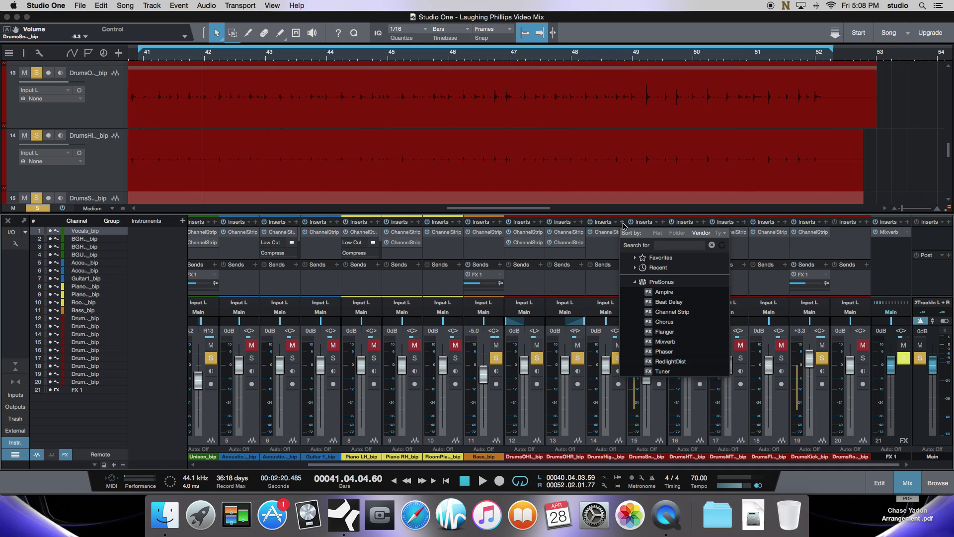
click(665, 312)
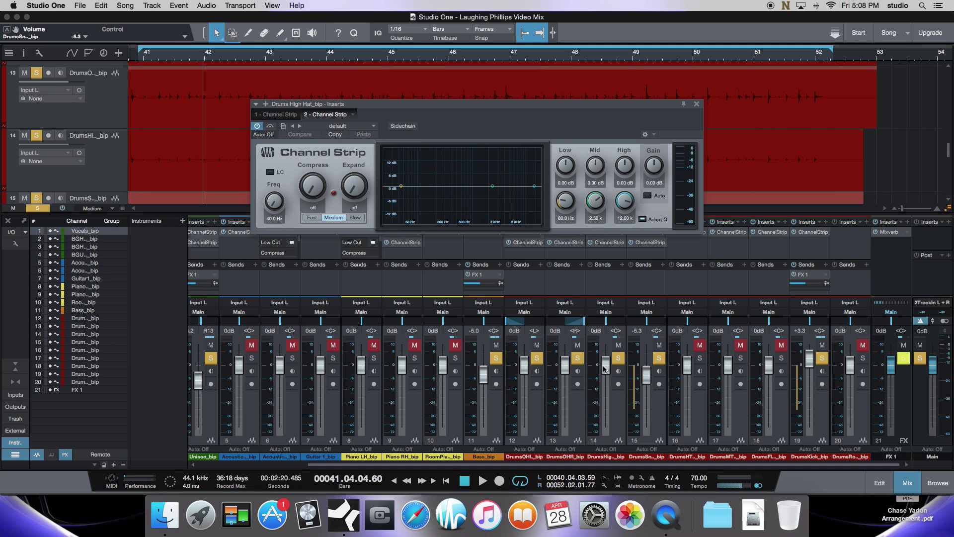
Play two short passages of the soloed tracks to hear the hi-hat in the mix.
key(space)
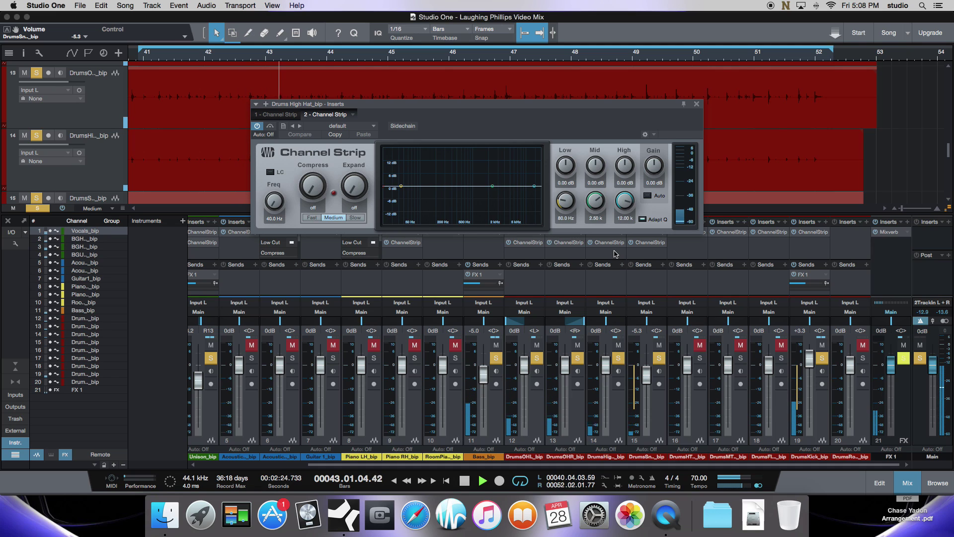
key(space)
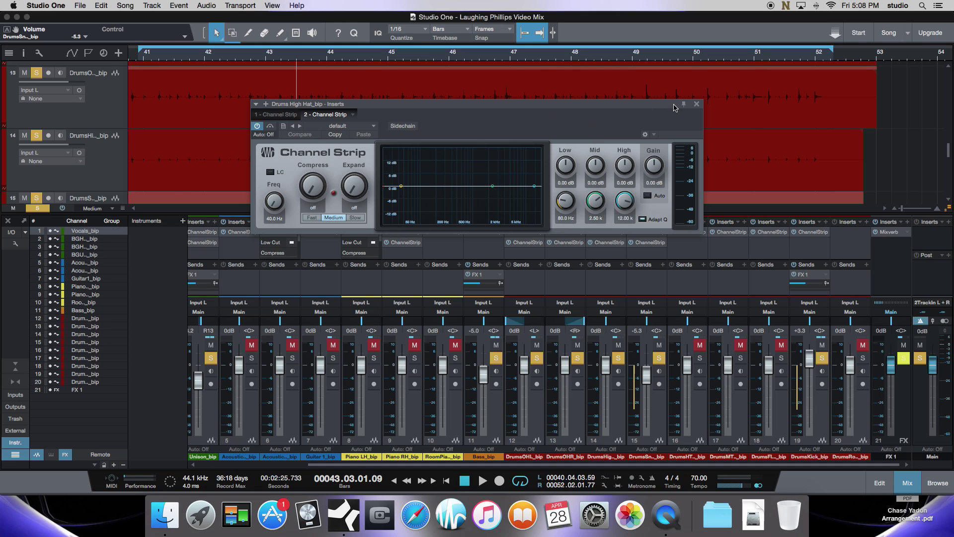
scroll(522, 74, down, 2)
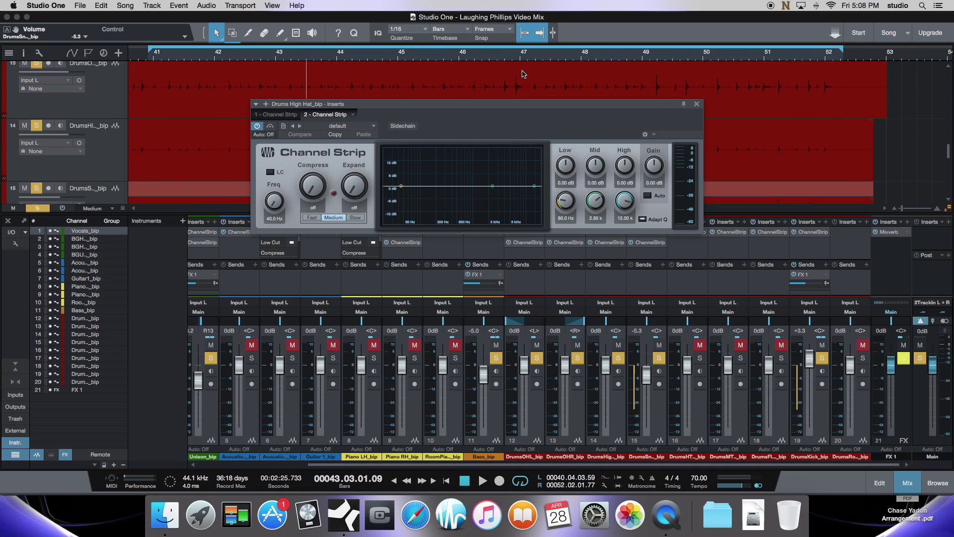
key(space)
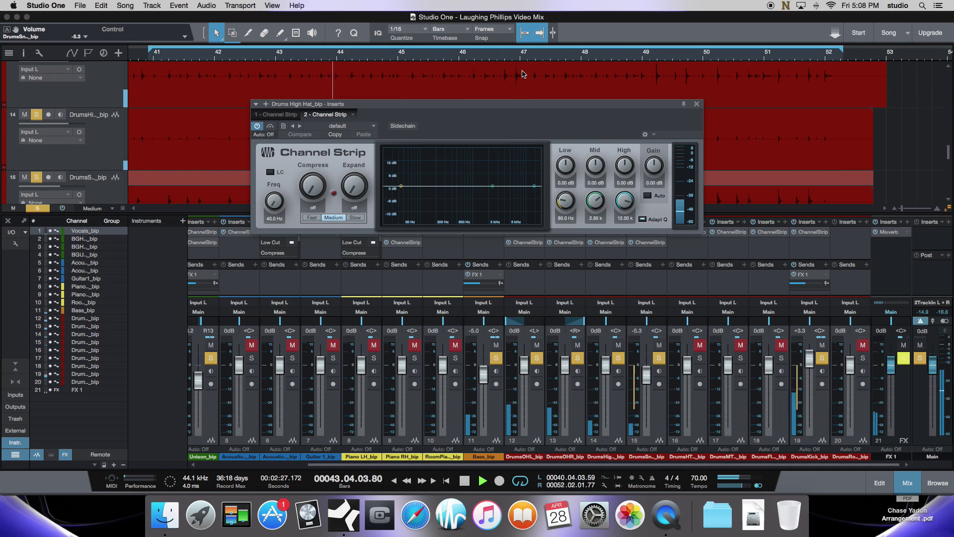
key(space)
Move the loop range to about bars 11 to 16 and play that section with looping enabled.
scroll(523, 74, left, 3)
scroll(523, 74, left, 1)
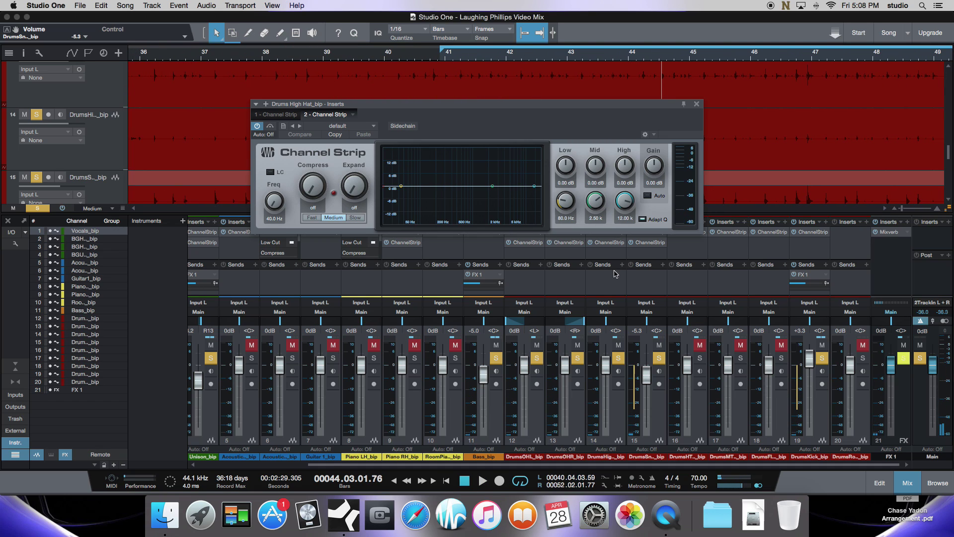
click(521, 482)
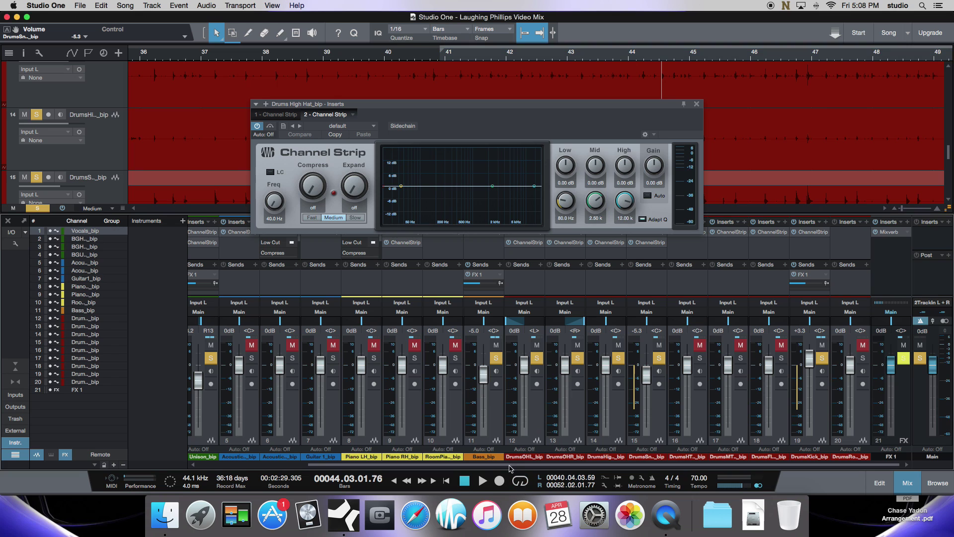
scroll(192, 127, left, 15)
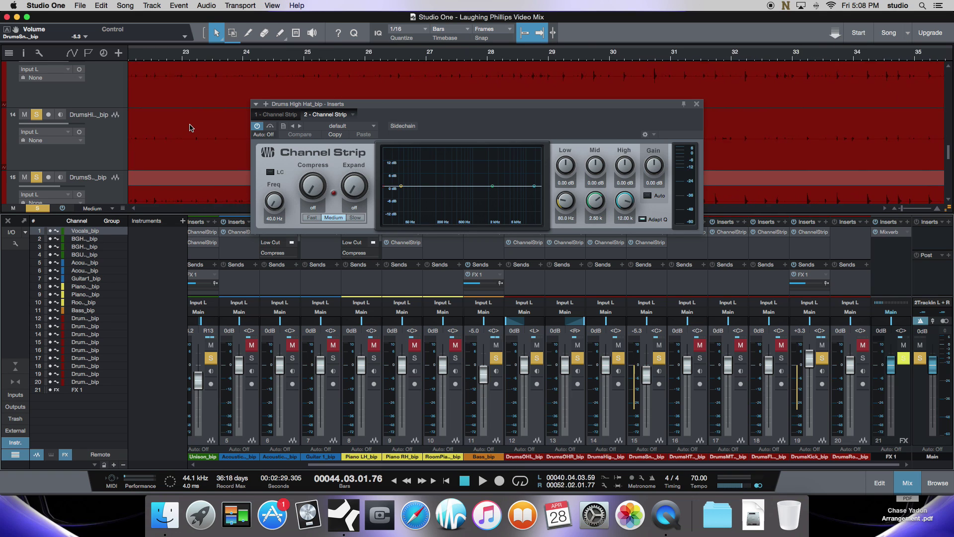
scroll(191, 128, right, 4)
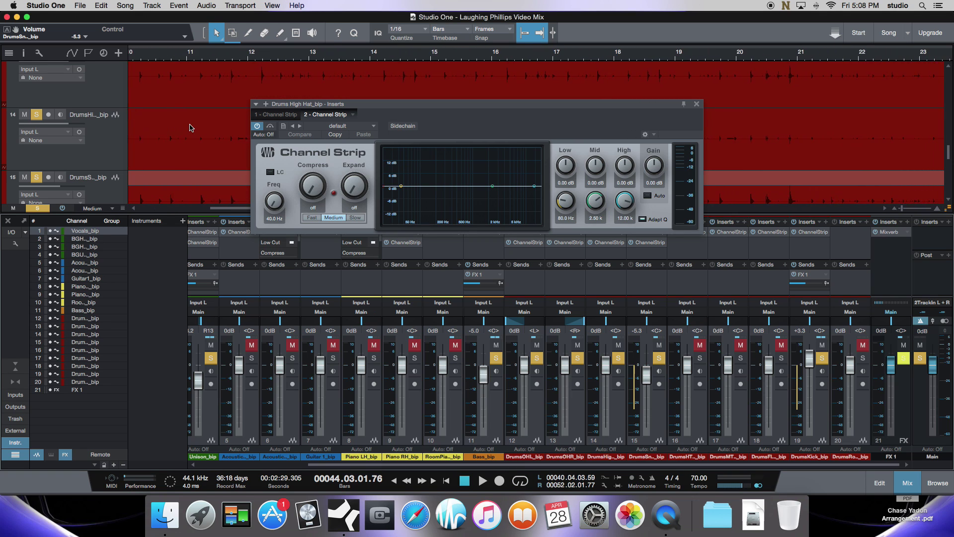
scroll(156, 99, left, 1)
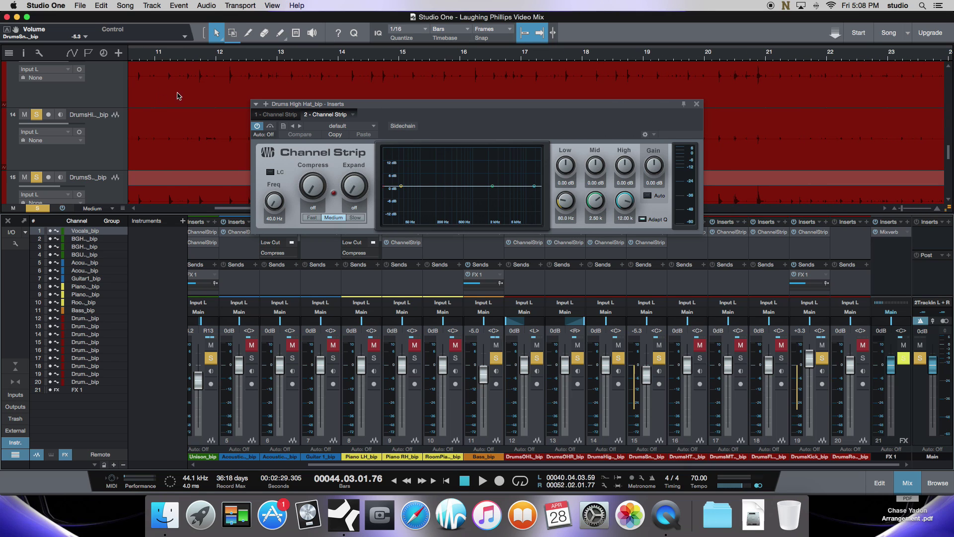
drag(415, 109, 629, 114)
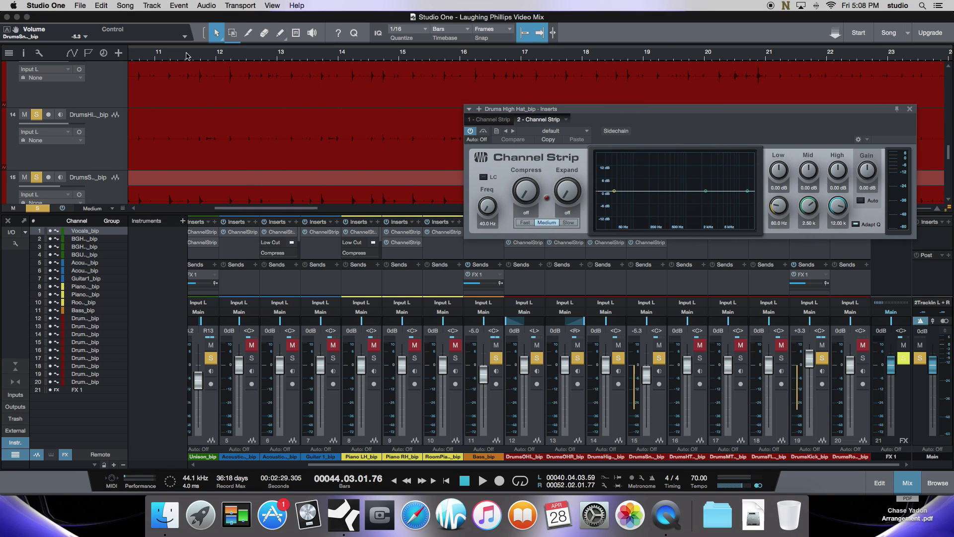
drag(169, 49, 507, 62)
key(space)
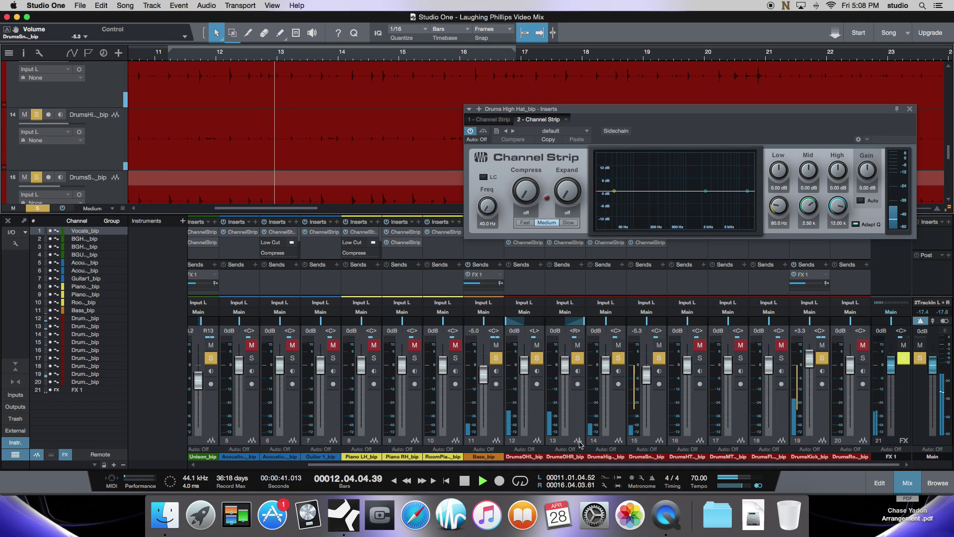
click(520, 480)
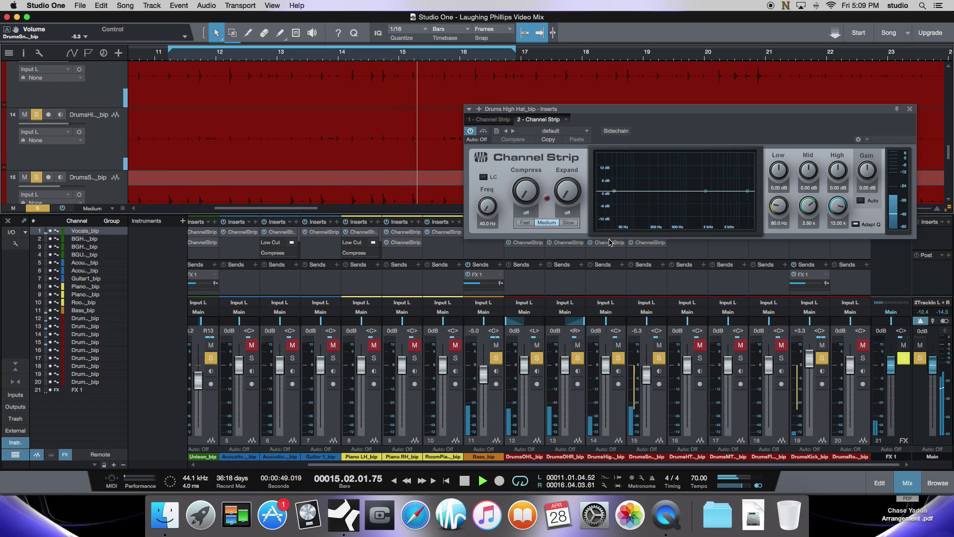
Set the hi-hat's second Channel Strip to Fast compression at 88.0% and expansion at 21.0%.
drag(635, 112, 631, 94)
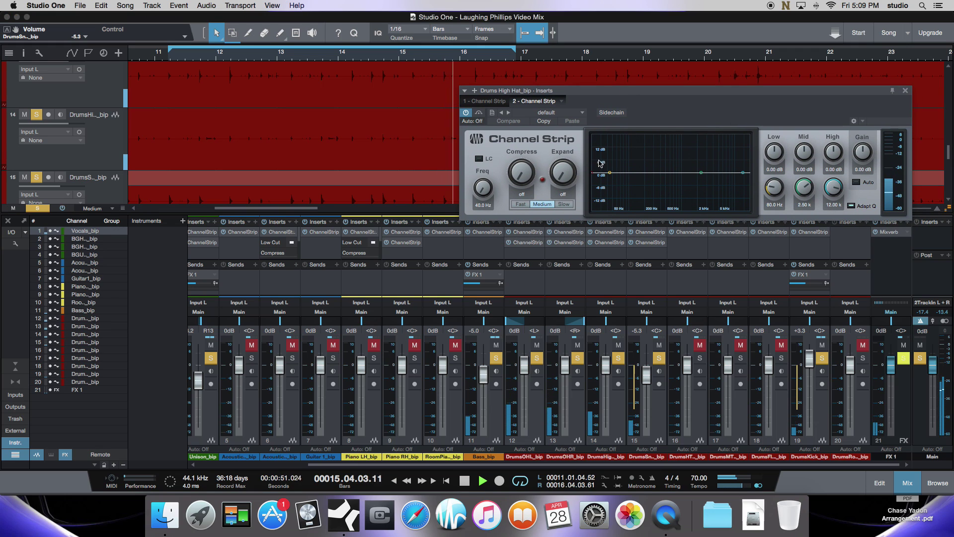
drag(532, 175, 520, 99)
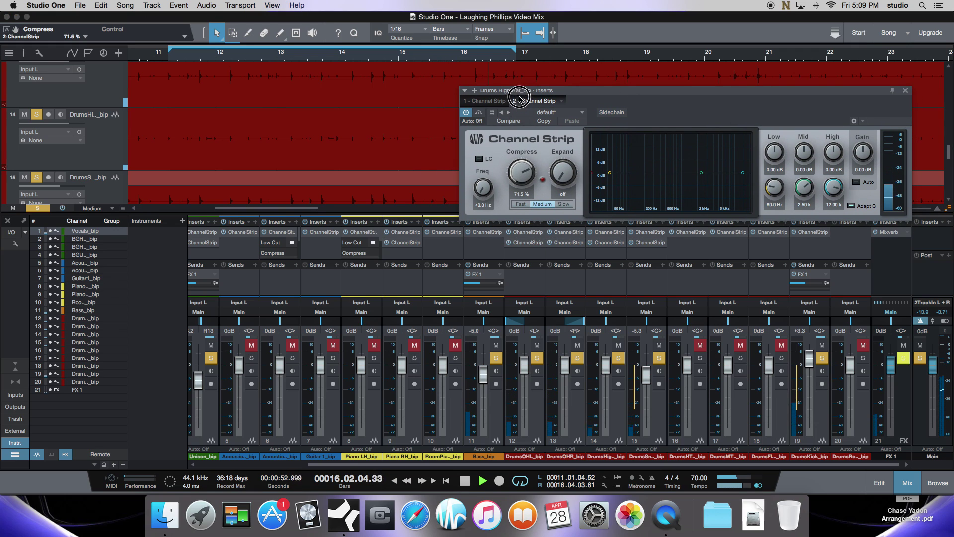
drag(523, 175, 561, 148)
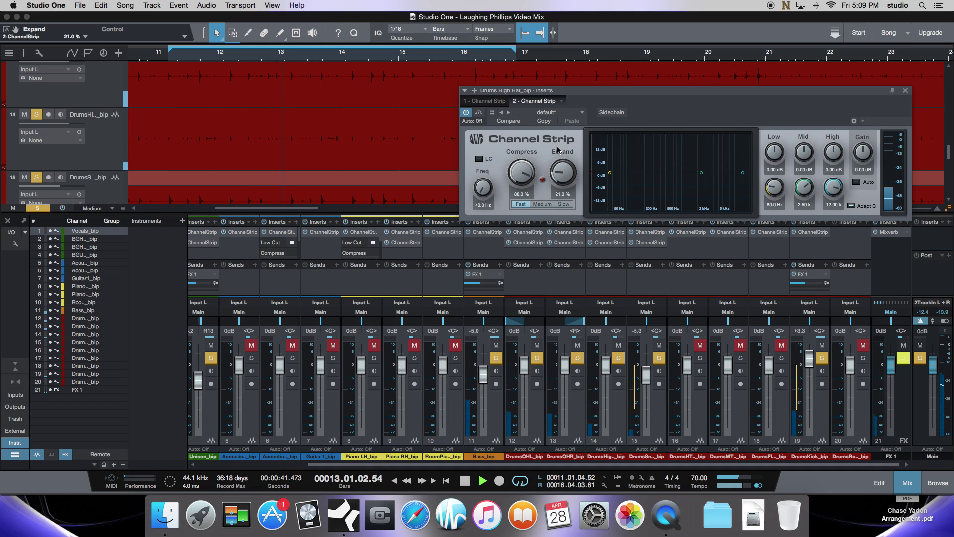
Set the hi-hat's compression to 100% with expansion off, and boost its mid band 3.60 dB at 3.58 kHz.
drag(522, 174, 525, 153)
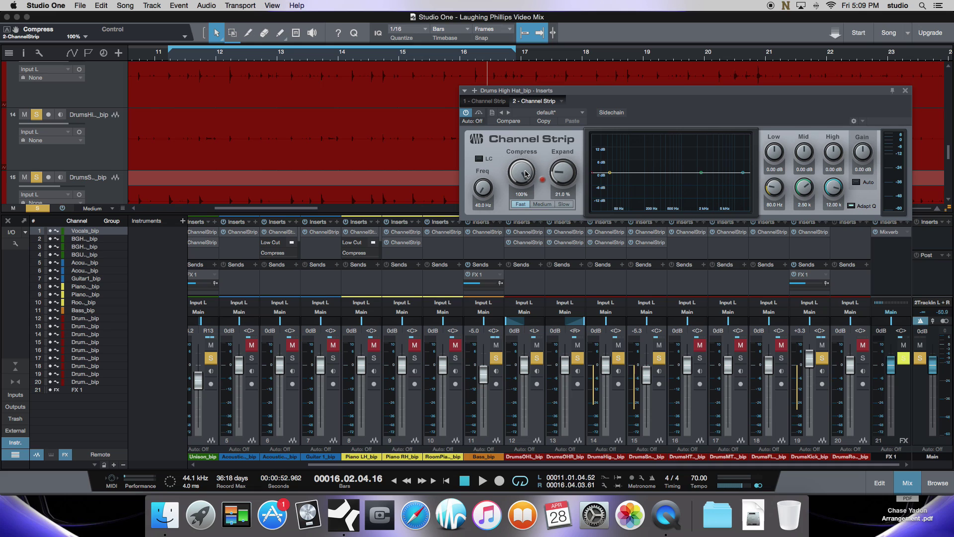
key(space)
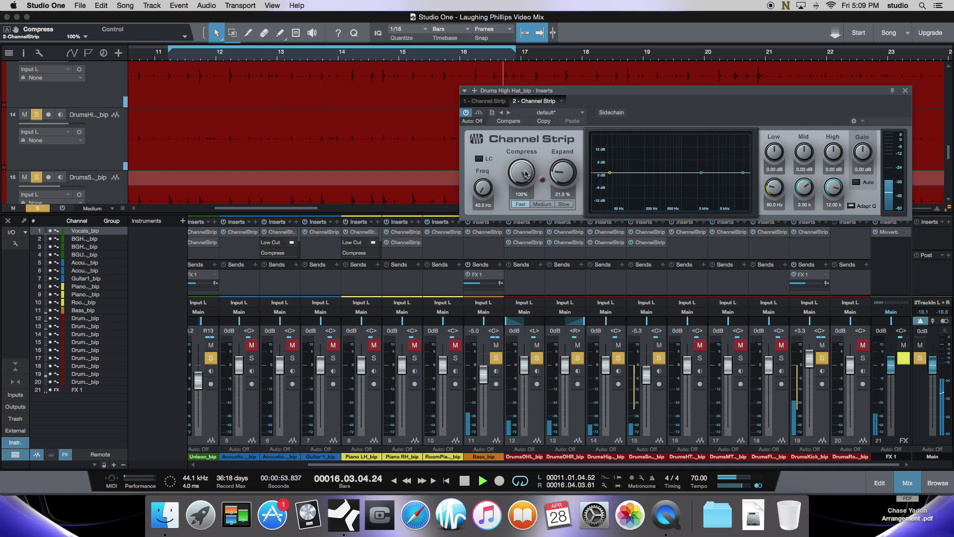
drag(562, 173, 569, 210)
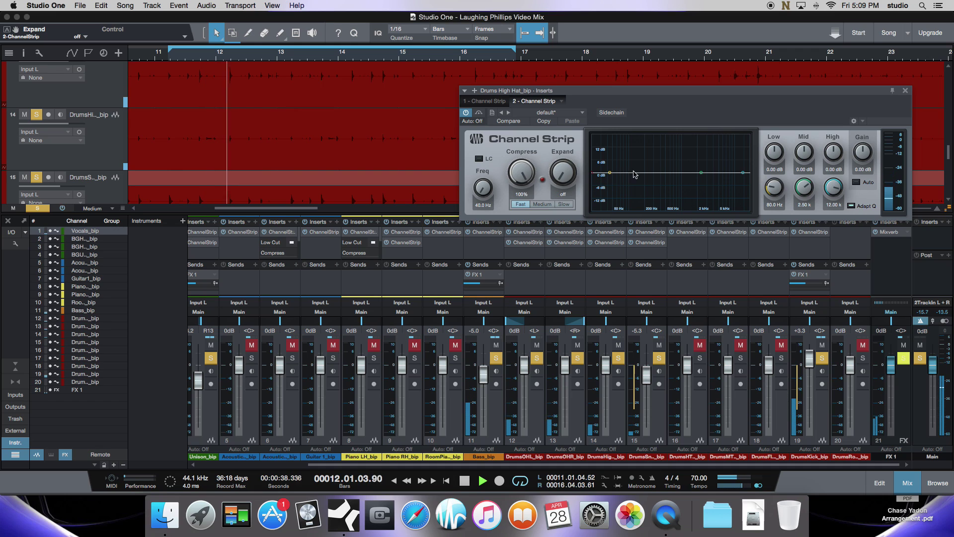
drag(701, 172, 711, 166)
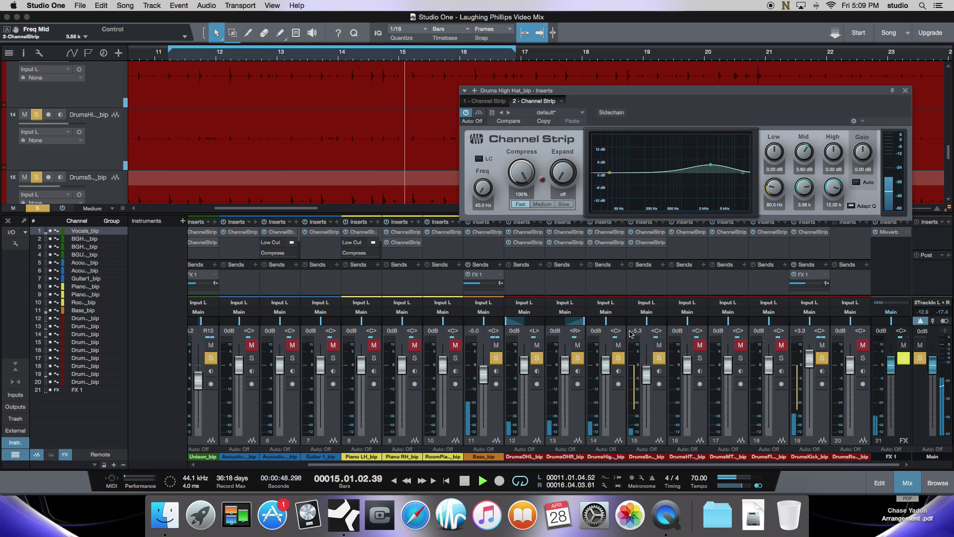
Pan the hi-hat to L53 and the snare to L24, and close the hi-hat's Channel Strip window.
click(606, 322)
drag(606, 322, 642, 324)
click(647, 323)
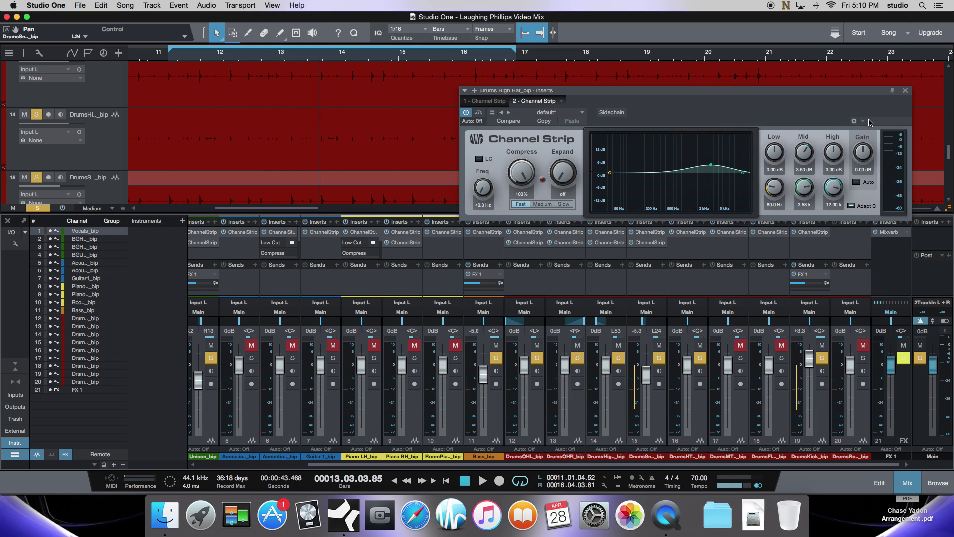
click(905, 91)
Set the loop range to about bars 28 to 37, around the high tom hits, and play it.
scroll(682, 98, right, 10)
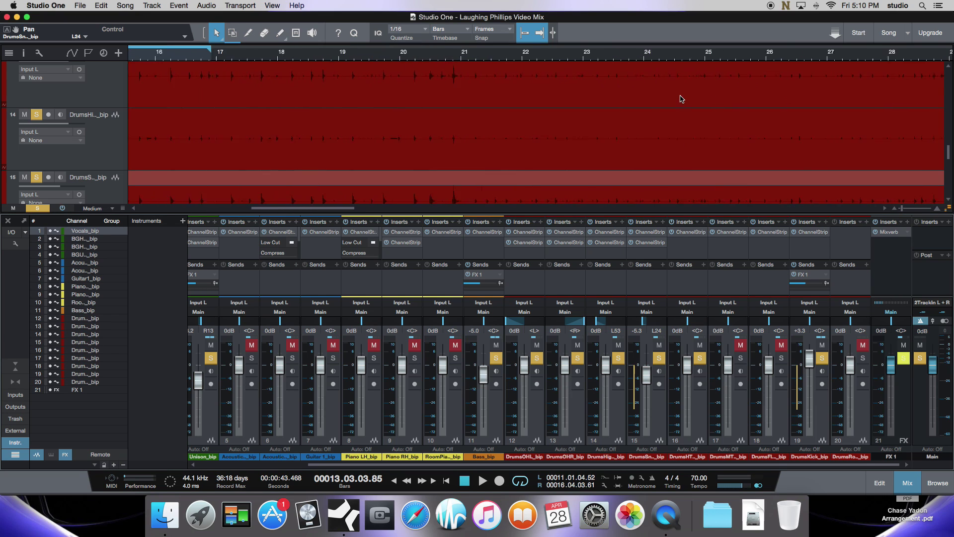
scroll(682, 98, right, 6)
scroll(682, 98, down, 5)
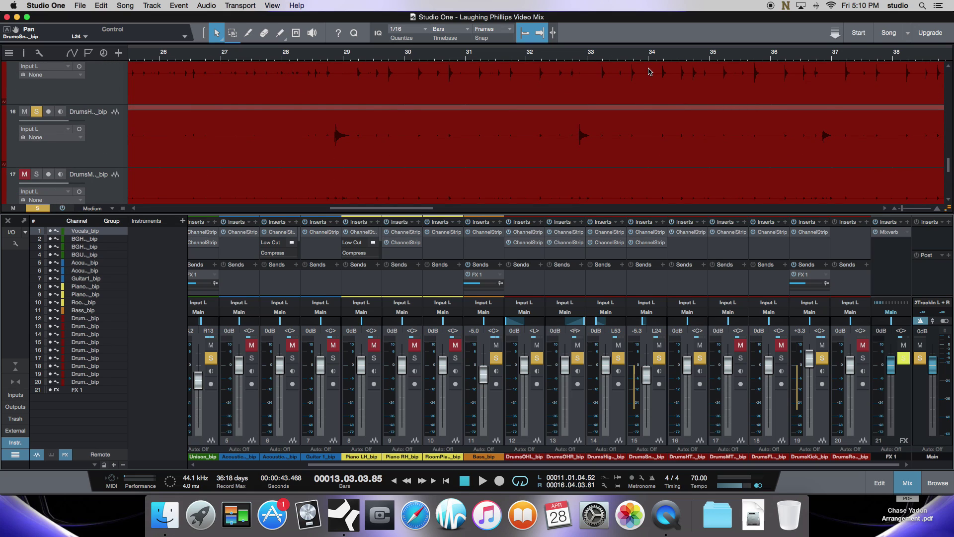
drag(313, 49, 847, 63)
key(space)
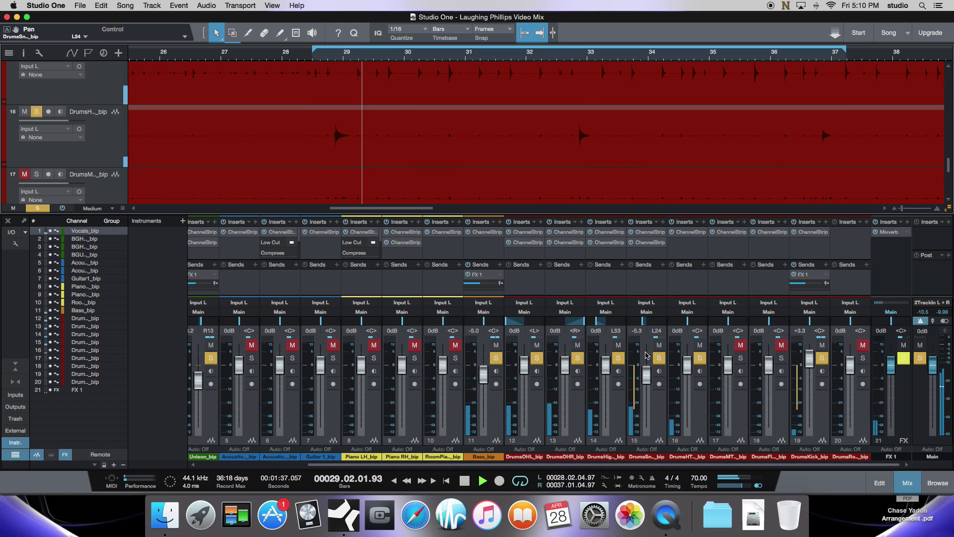
Pan the high tom channel to L79 and insert a second Channel Strip on it.
drag(688, 321, 672, 324)
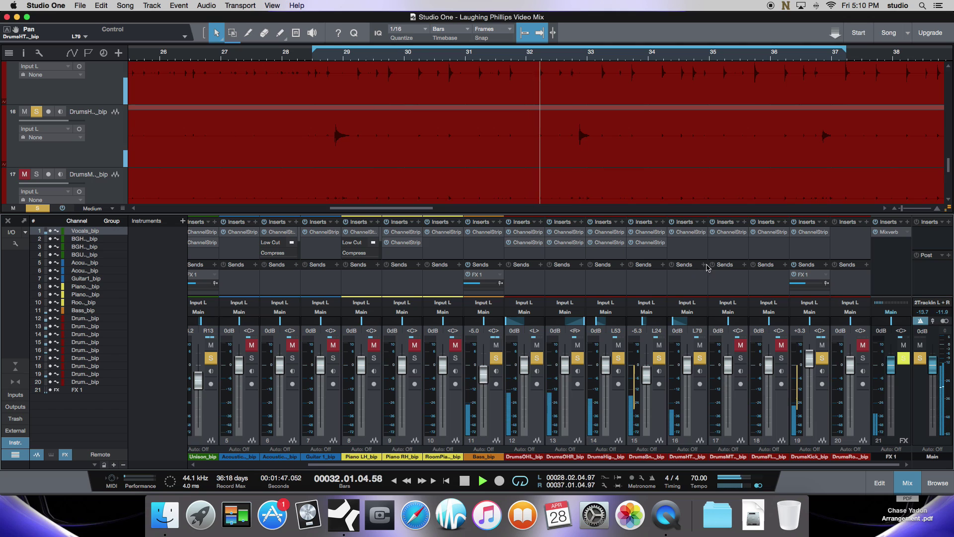
click(705, 223)
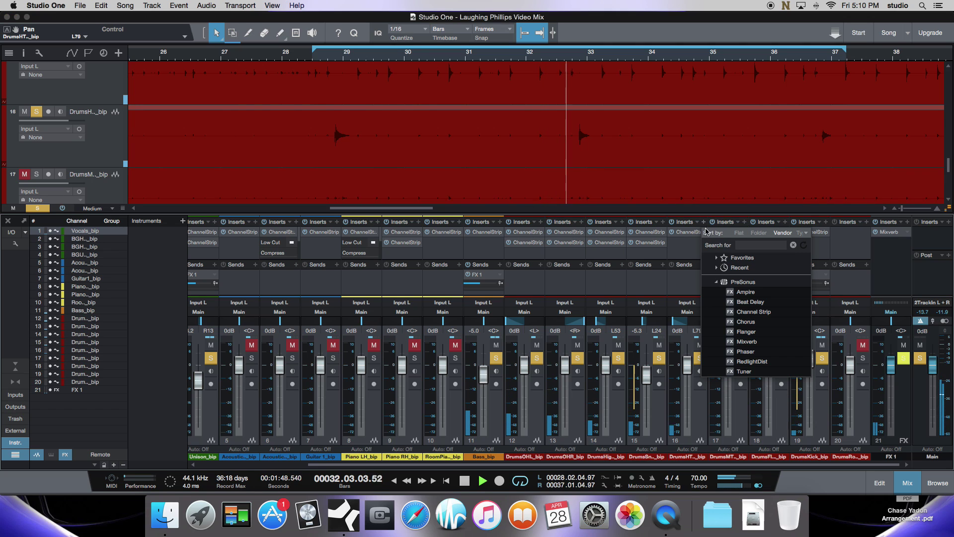
click(733, 312)
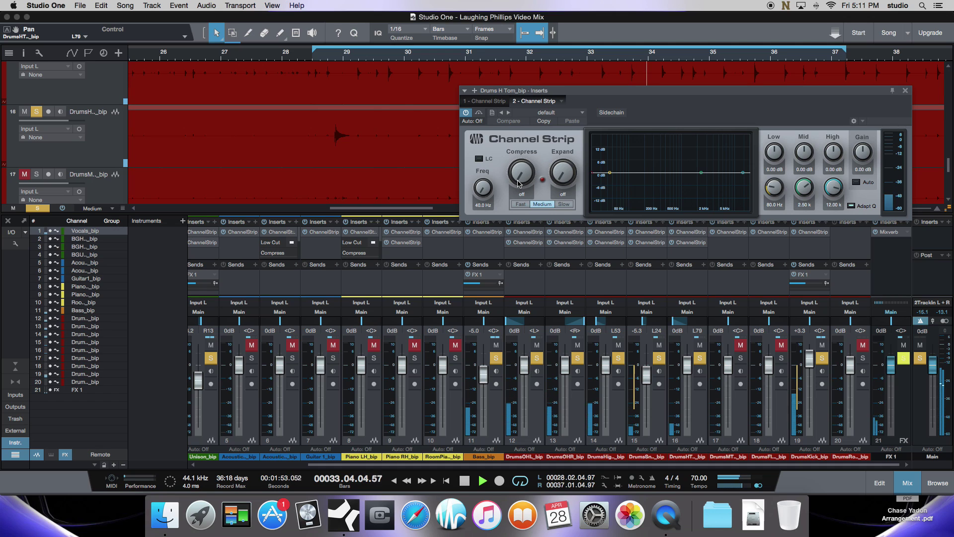
Set the high tom's second Channel Strip to 48% compression at Fast speed and move its window clear of the mixer's drum channels.
drag(520, 183, 522, 211)
click(521, 204)
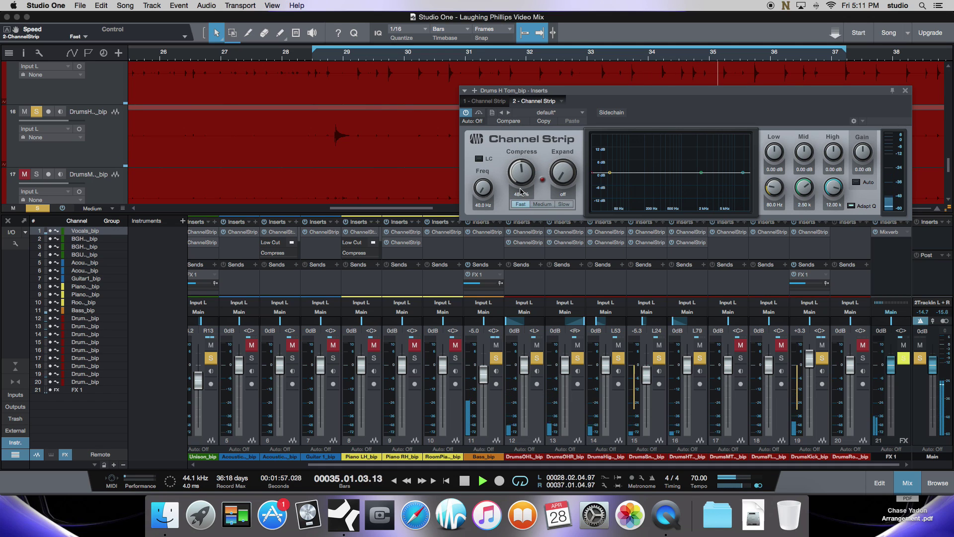
drag(626, 95, 314, 167)
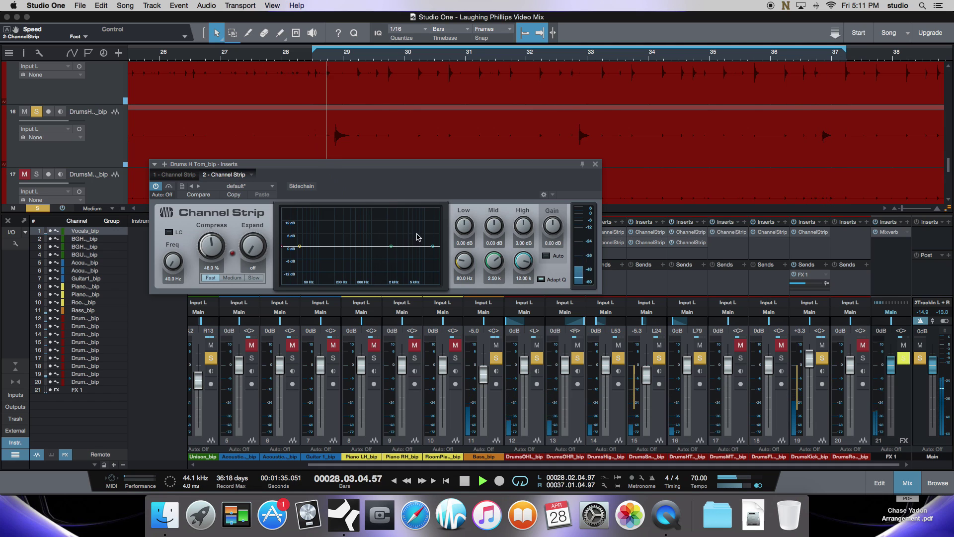
Shorten the loop range to about bars 28 to 30, around the first high tom hit, and play it.
key(space)
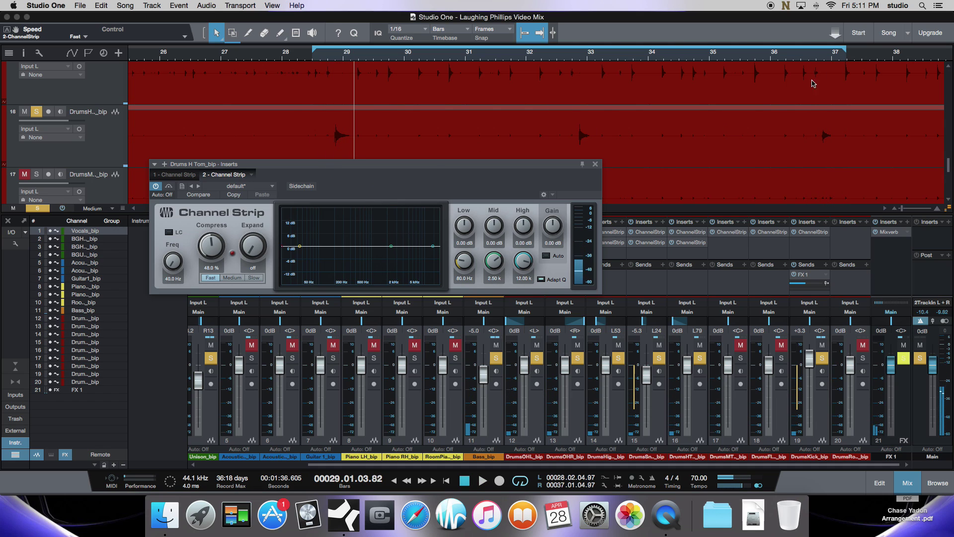
drag(845, 51, 294, 121)
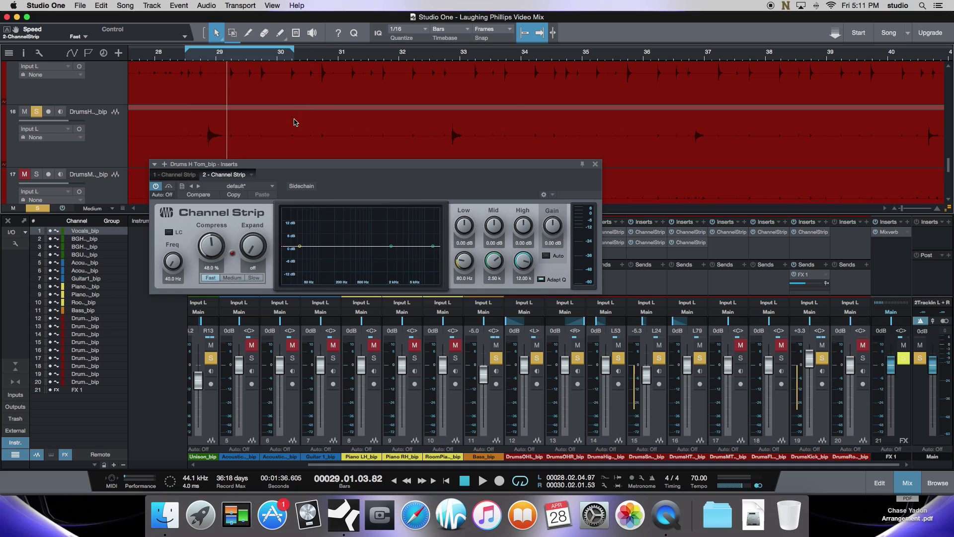
key(space)
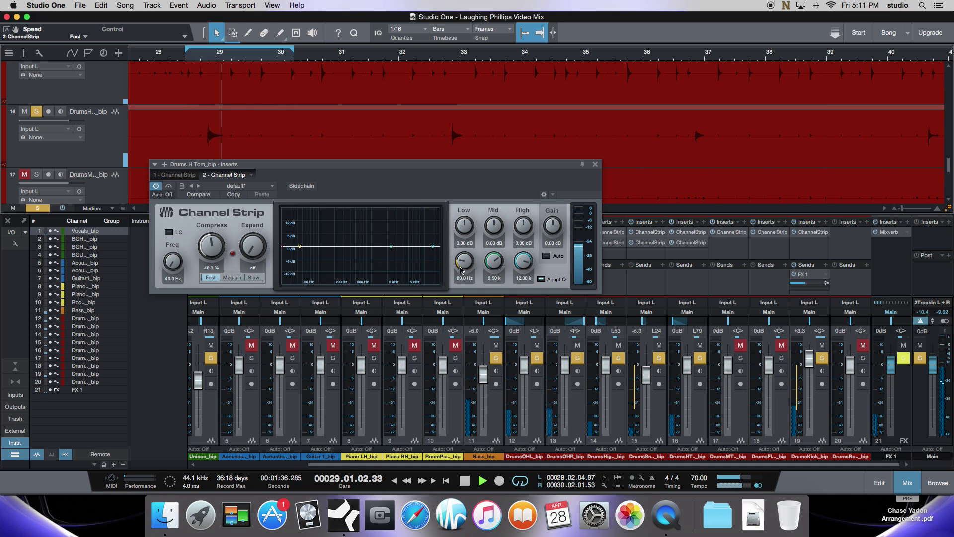
Set the high tom's compression to 62% and expansion to 30% while listening to the loop.
drag(205, 246, 254, 241)
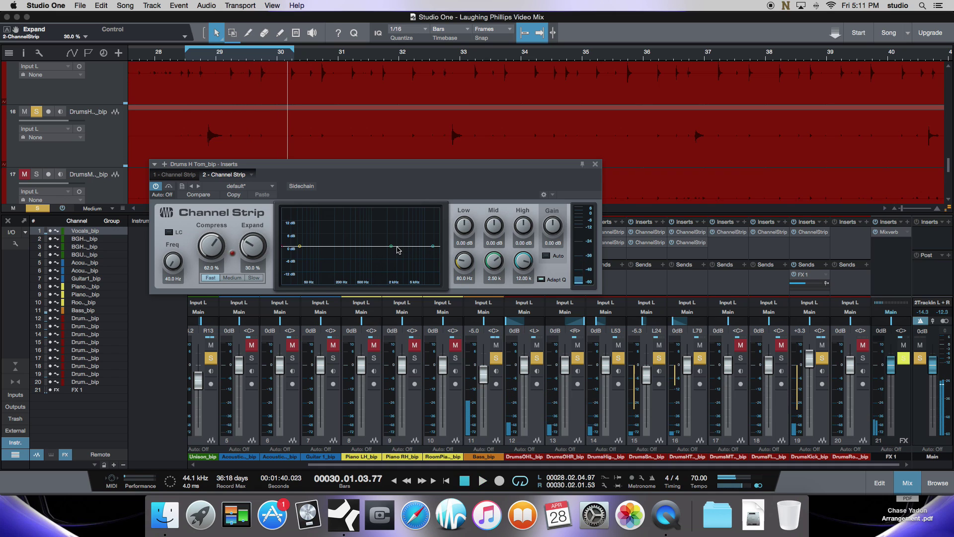
key(space)
key(space)
Boost the high tom's mid band by about 3.4 dB at 1.51 kHz while the loop plays.
drag(392, 247, 382, 240)
key(space)
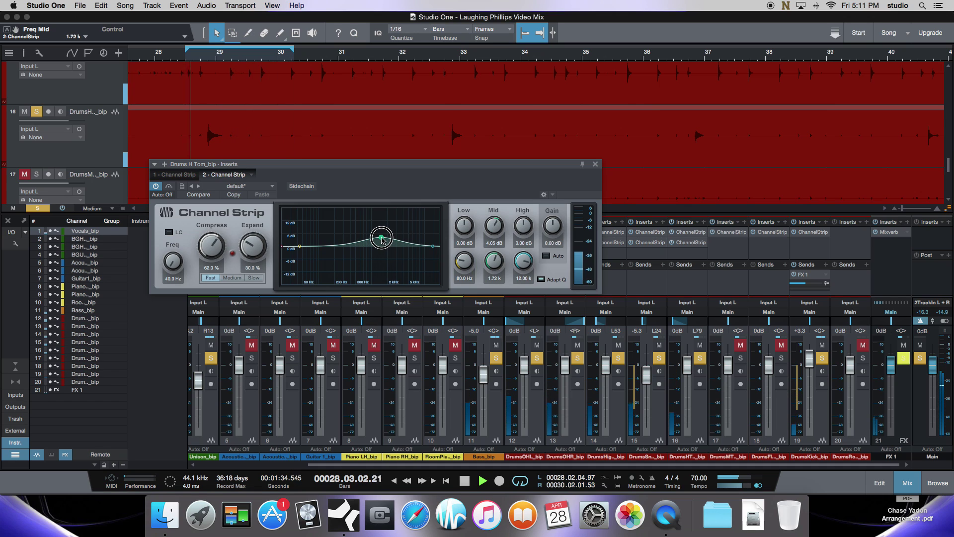
drag(383, 241, 379, 242)
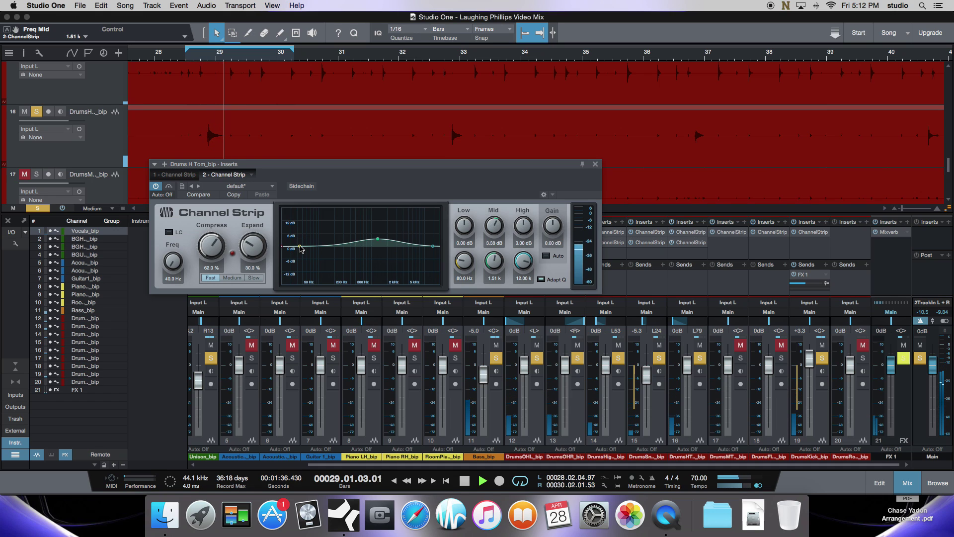
Cut the high tom's low band 4.73 dB at 78.5 Hz and high band about 3.4 dB at 7.57 kHz, and close its Channel Strip.
drag(300, 251, 300, 259)
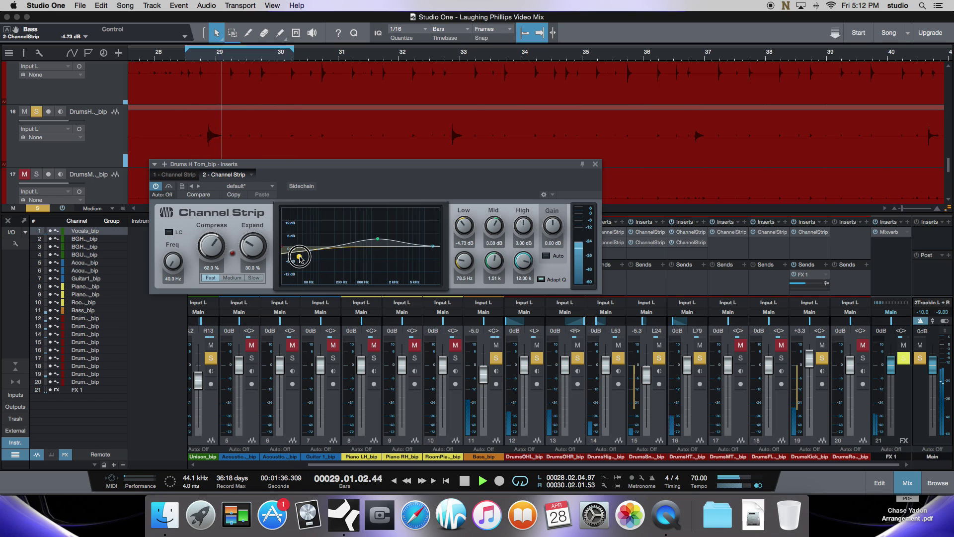
drag(434, 250, 421, 257)
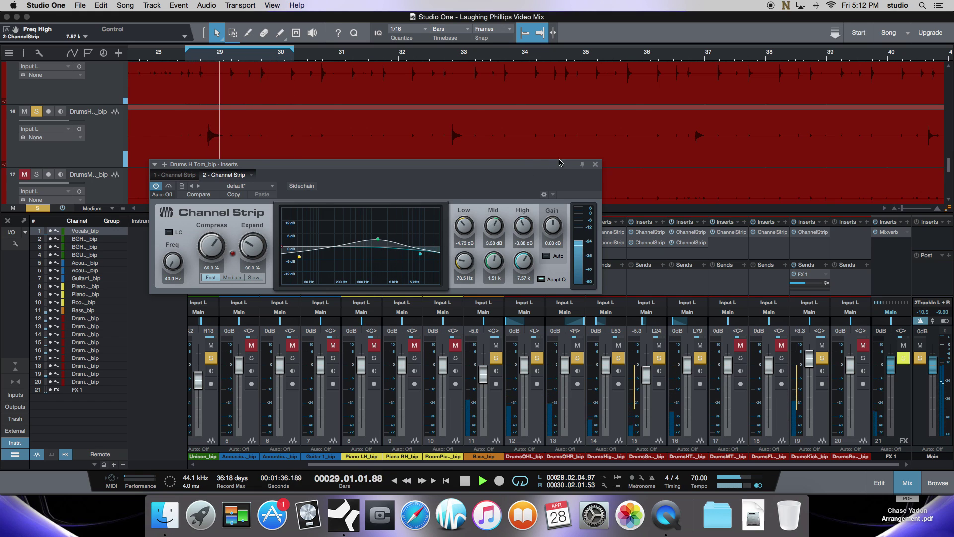
click(596, 165)
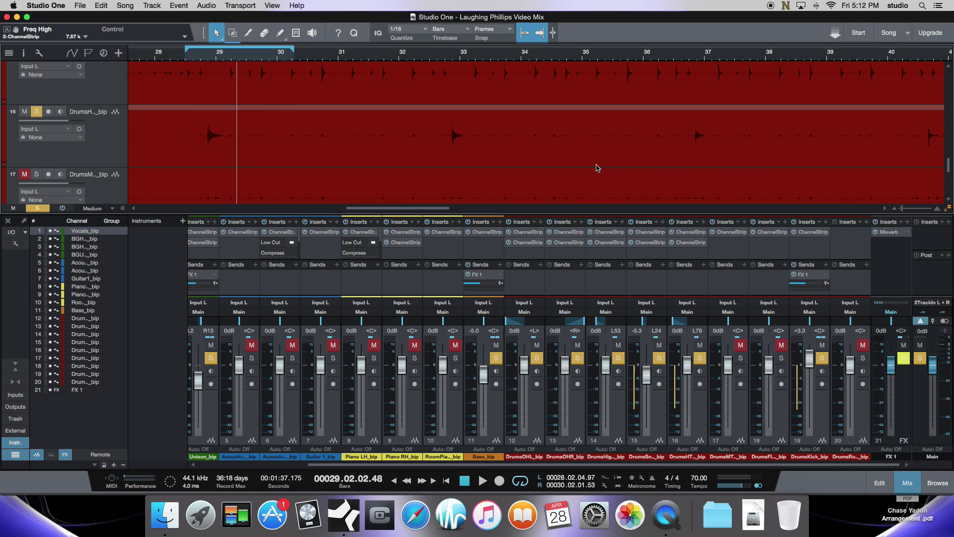
Examine the high and mid tom waveforms across the whole song for mid tom hits.
scroll(584, 165, down, 2)
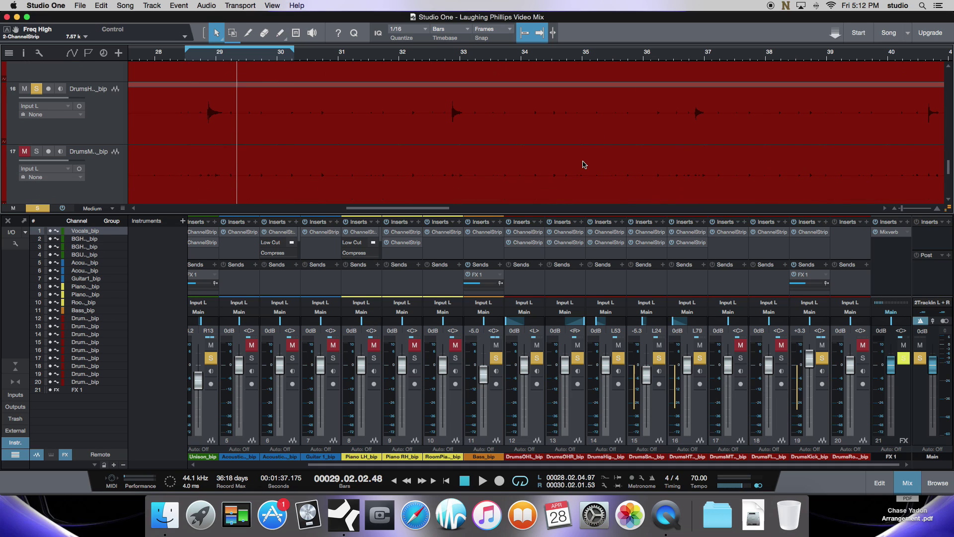
scroll(584, 165, right, 5)
scroll(584, 164, right, 15)
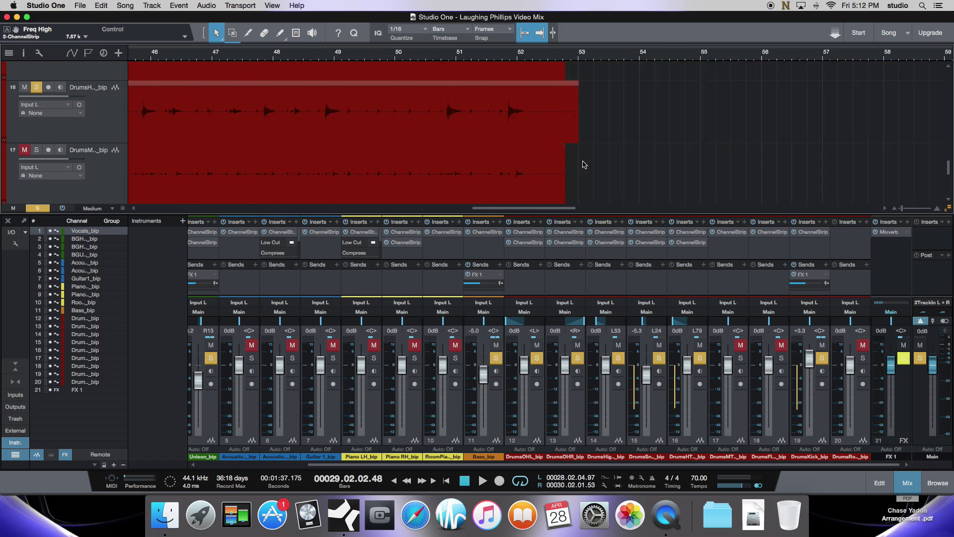
scroll(585, 164, left, 20)
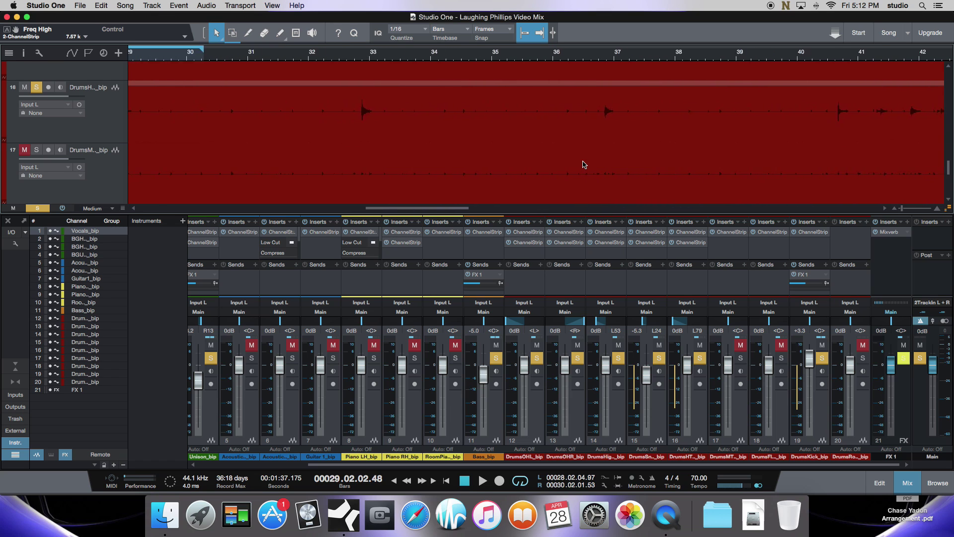
scroll(584, 164, right, 15)
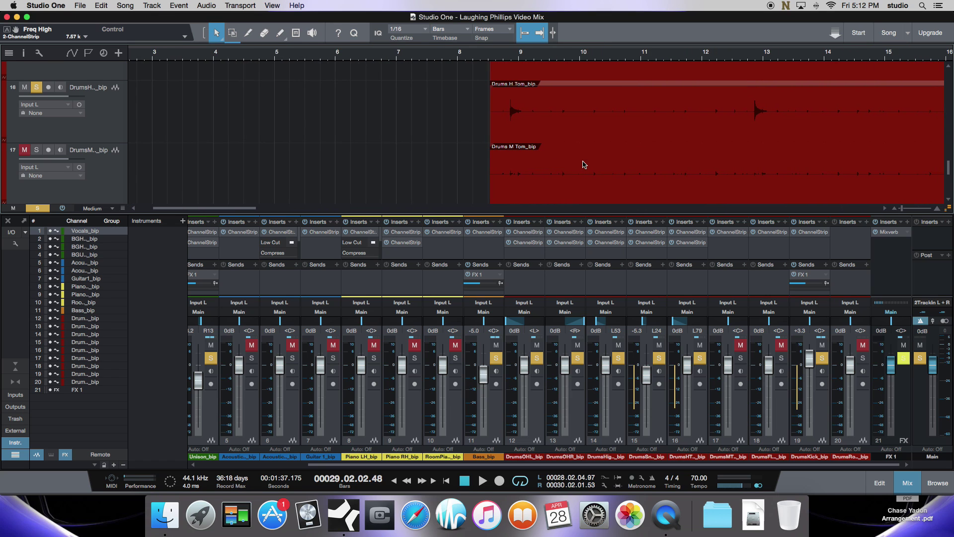
scroll(584, 165, right, 20)
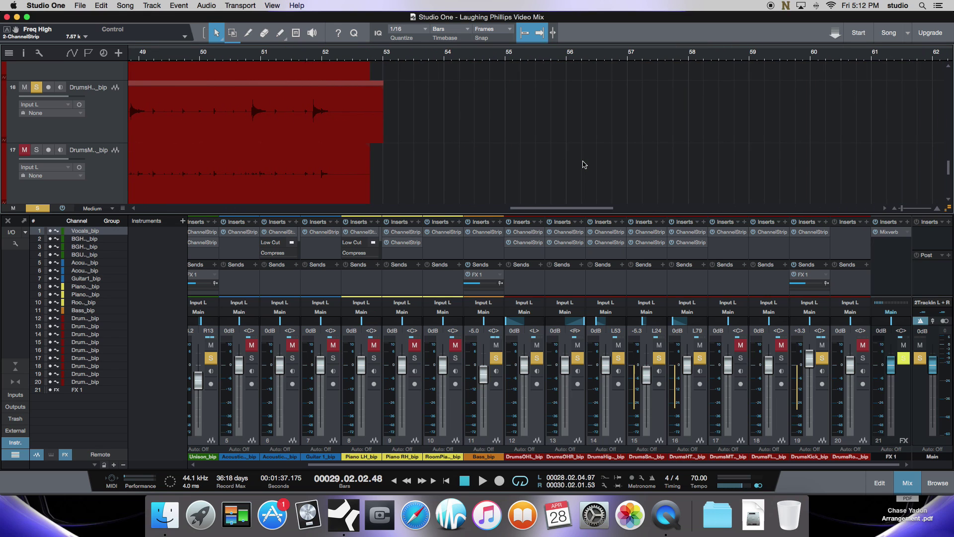
scroll(584, 165, left, 7)
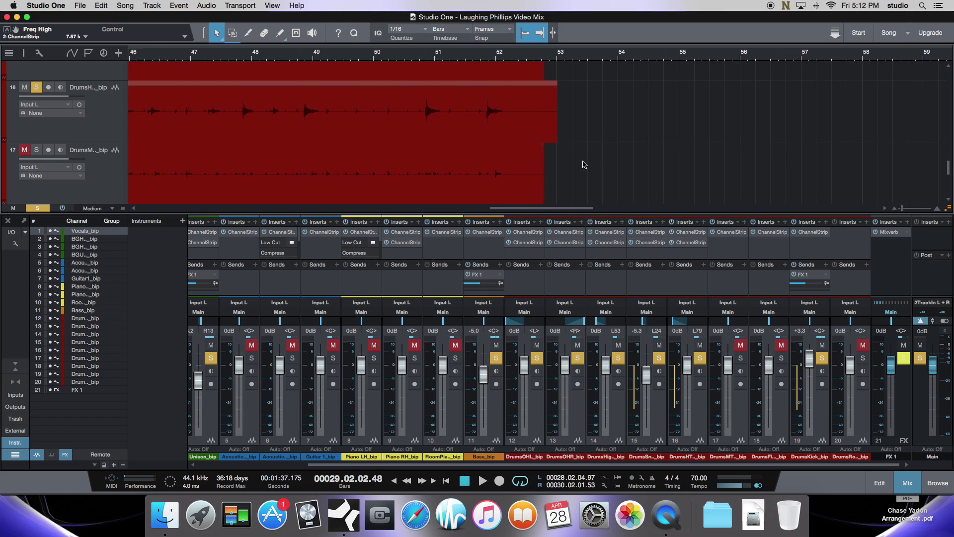
scroll(584, 165, left, 20)
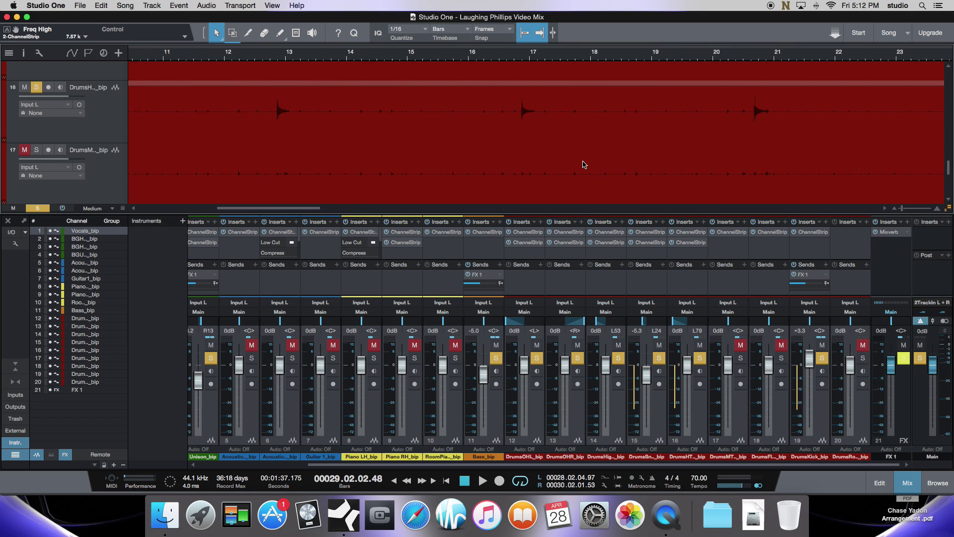
scroll(584, 165, left, 2)
scroll(585, 164, right, 6)
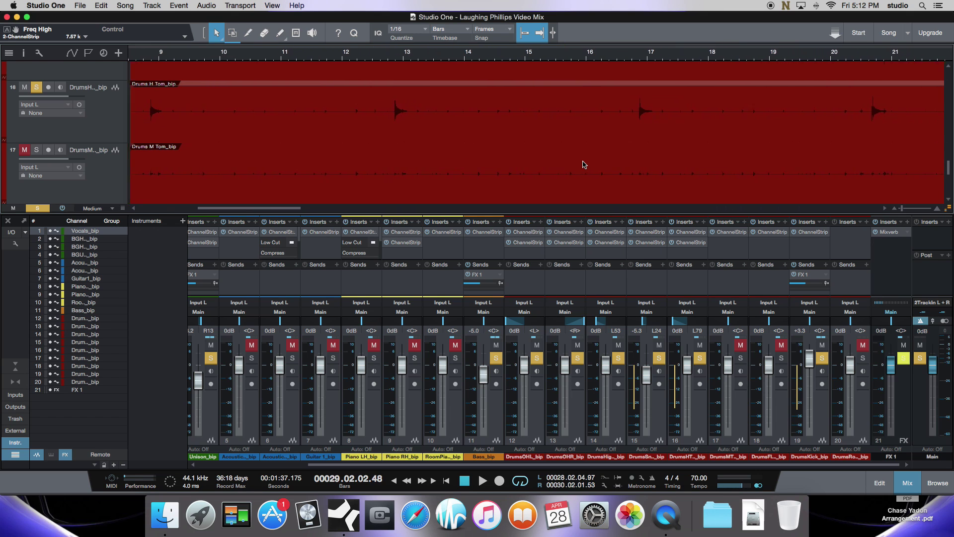
scroll(584, 165, right, 4)
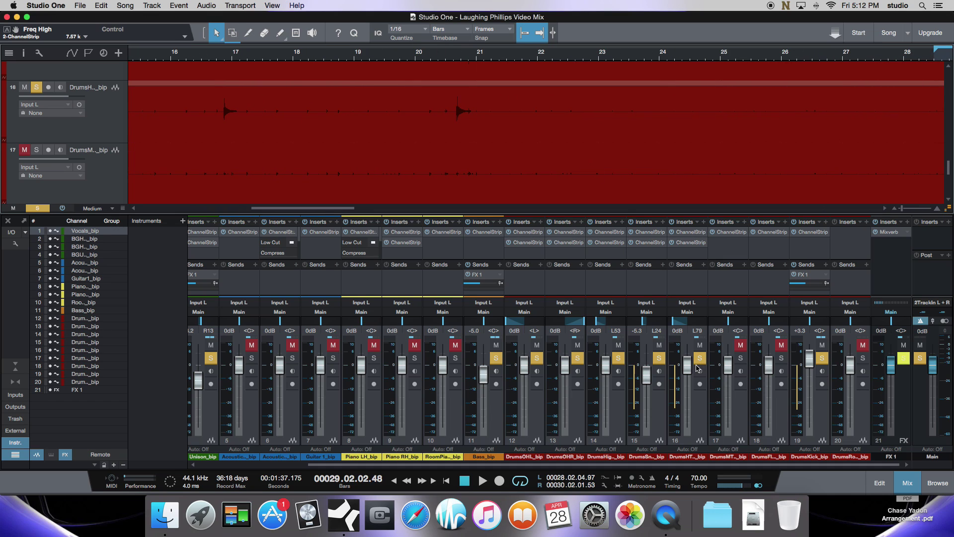
Solo the mid tom channel and play the loop to check its sound.
click(741, 359)
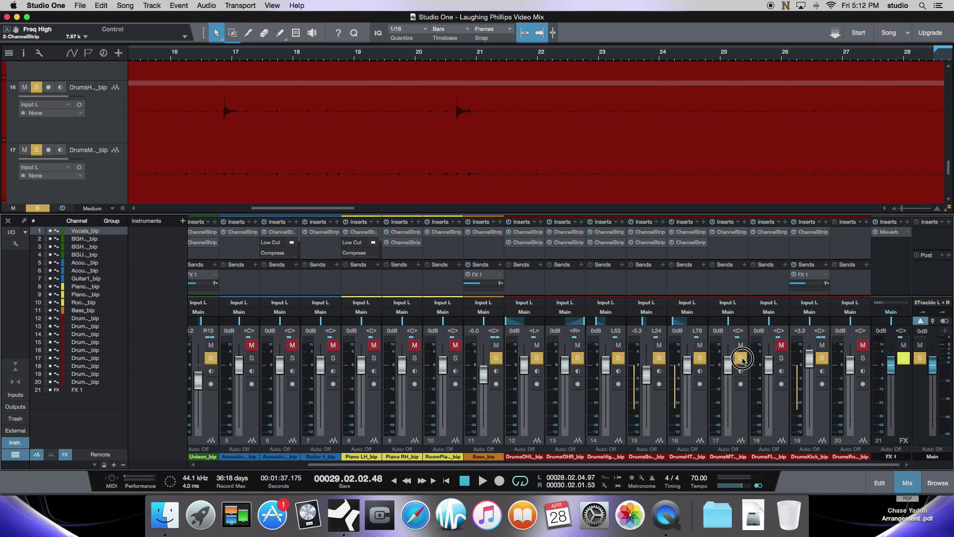
key(space)
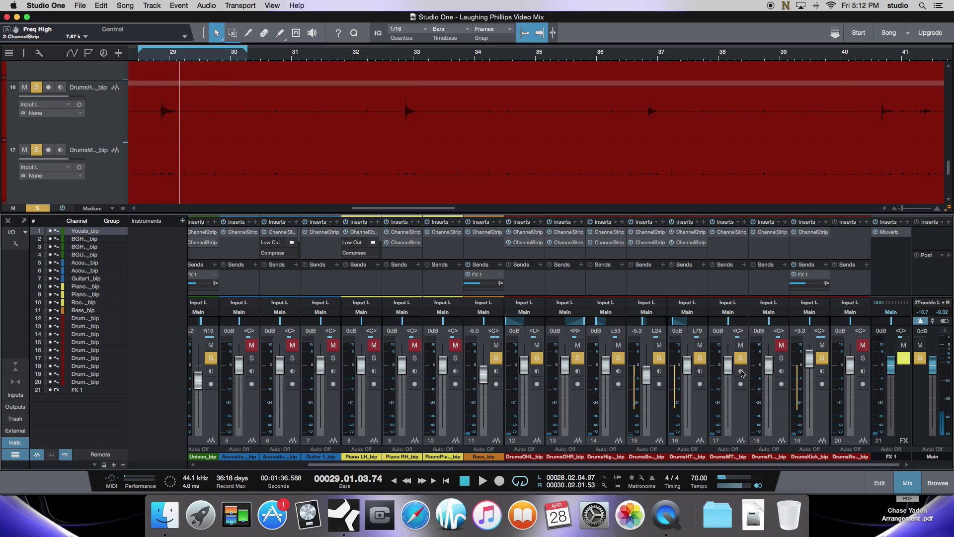
Delete the mid tom's audio event and remove its empty track from the song.
click(292, 172)
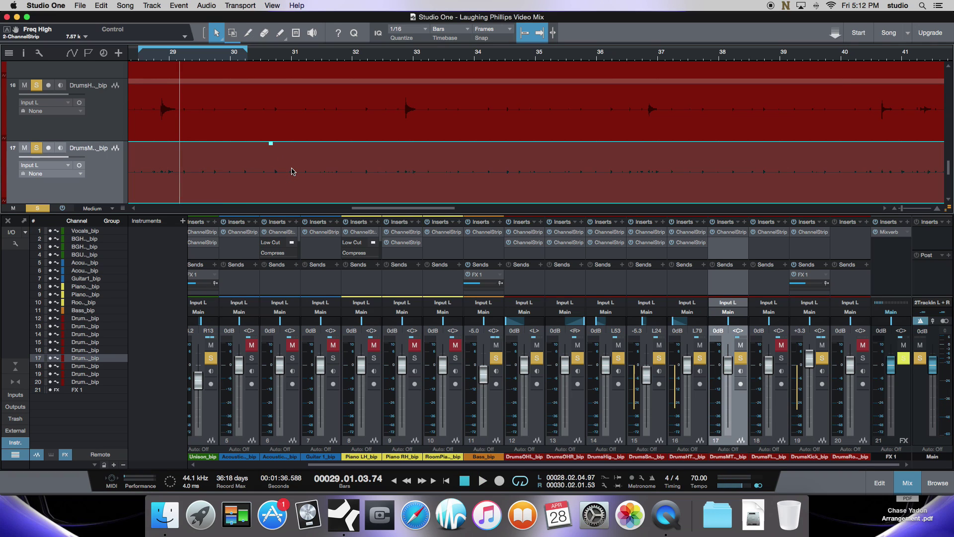
key(Delete)
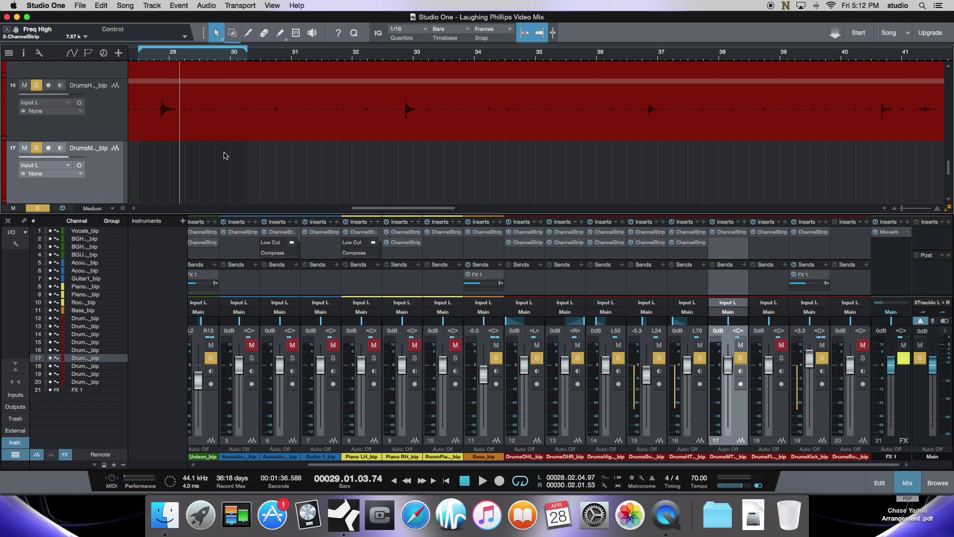
click(144, 5)
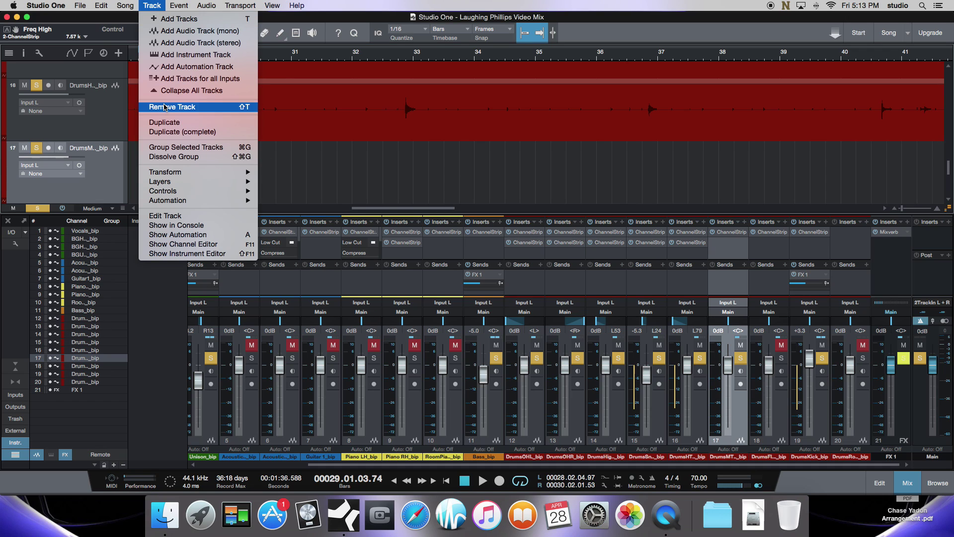
click(158, 102)
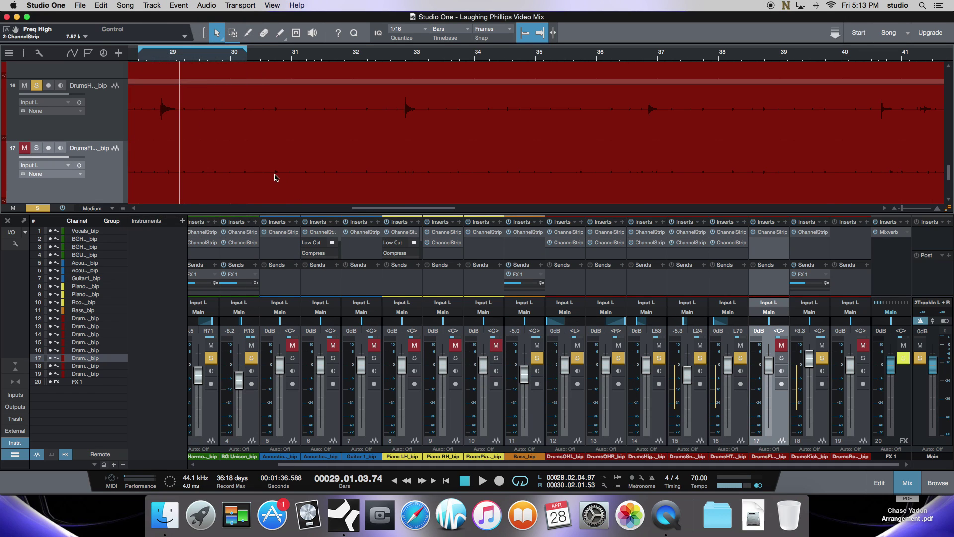
Examine the floor tom's waveform across the song against the neighbouring drum tracks, and place the playhead just before bar 44.
scroll(522, 196, right, 6)
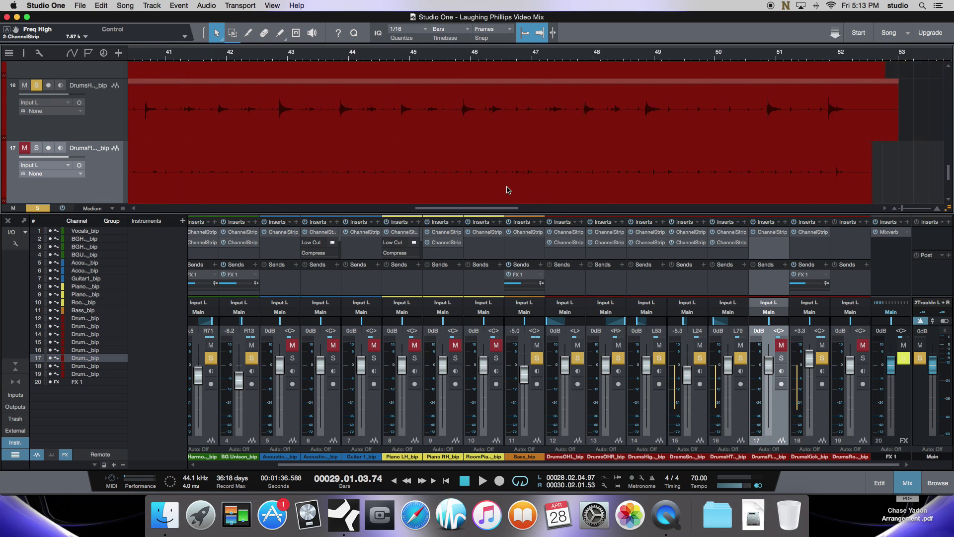
scroll(507, 190, down, 3)
scroll(507, 190, up, 5)
scroll(507, 190, left, 8)
scroll(508, 190, left, 18)
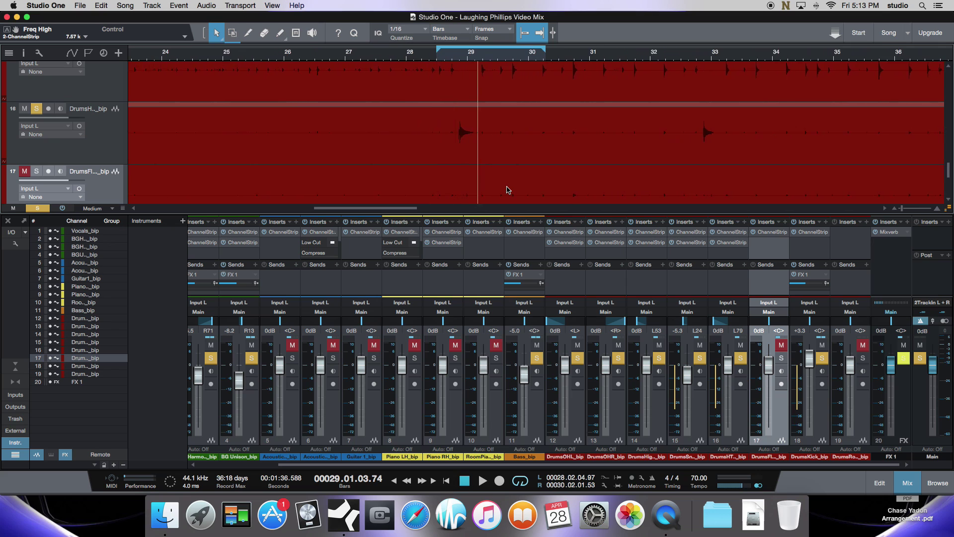
scroll(507, 190, left, 3)
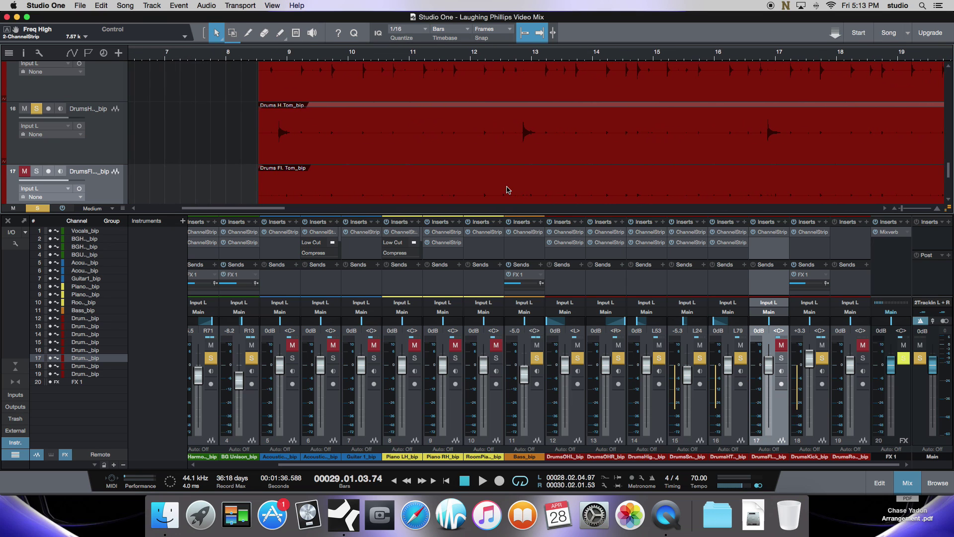
scroll(507, 190, right, 20)
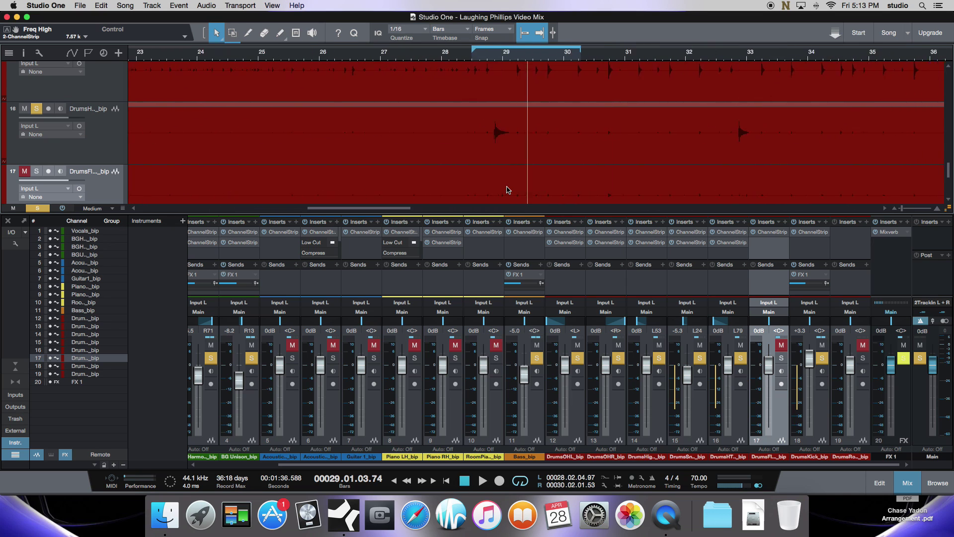
scroll(507, 190, right, 8)
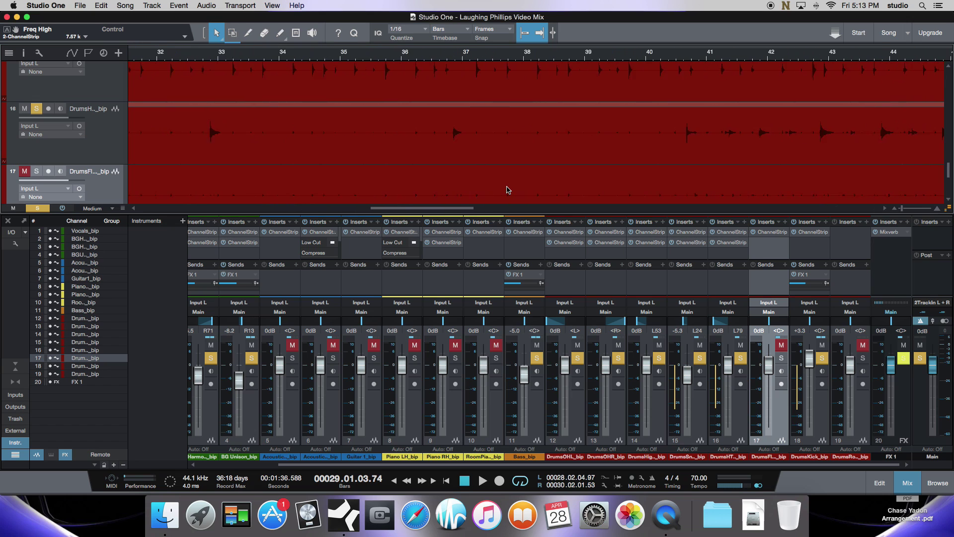
scroll(507, 190, down, 3)
scroll(517, 193, right, 3)
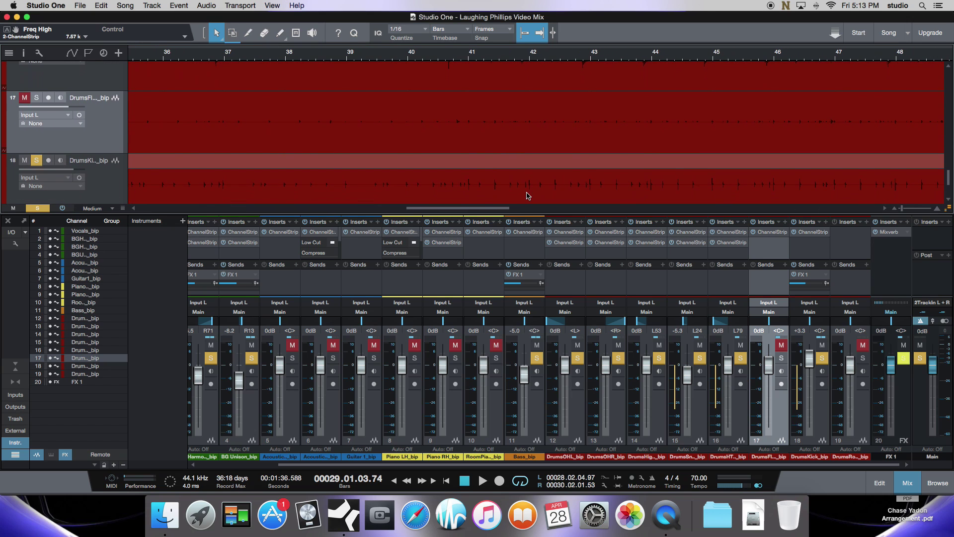
scroll(568, 146, right, 2)
scroll(567, 155, up, 5)
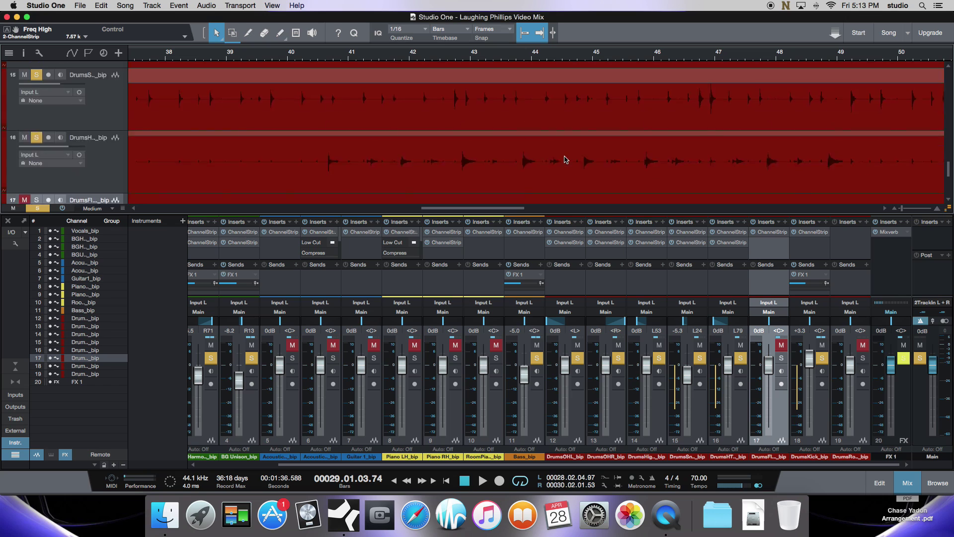
scroll(565, 159, down, 3)
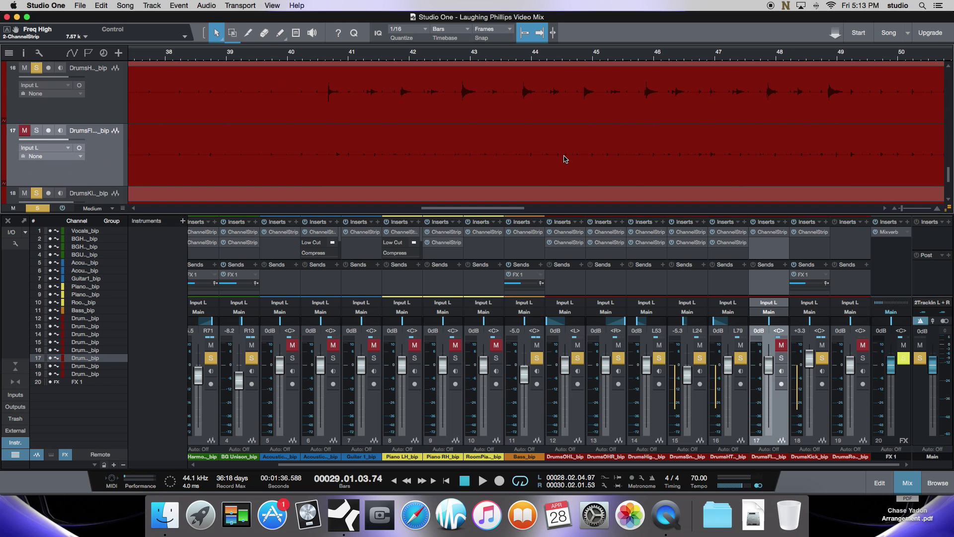
click(521, 58)
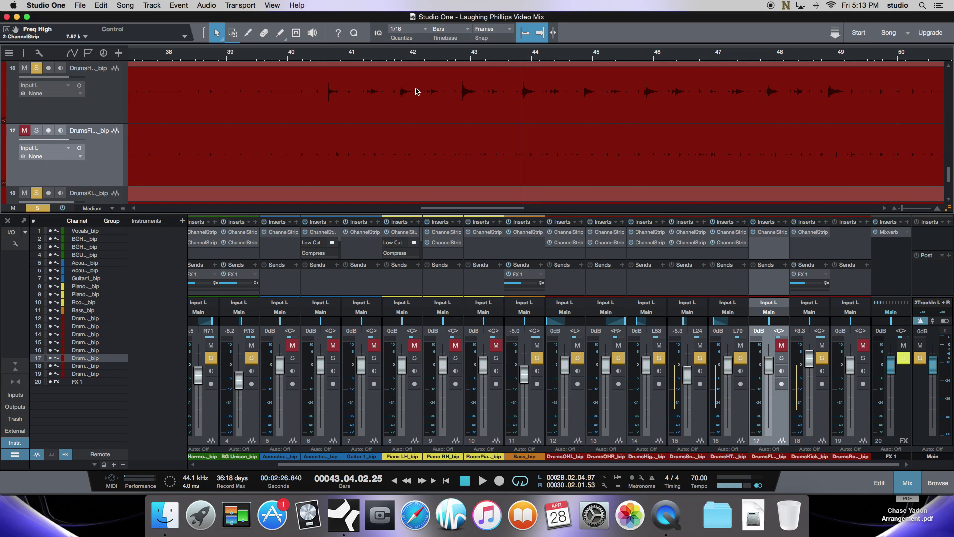
Solo the floor tom along with the other soloed tracks and play the song from just before bar 44 to about bar 52.
click(36, 132)
key(space)
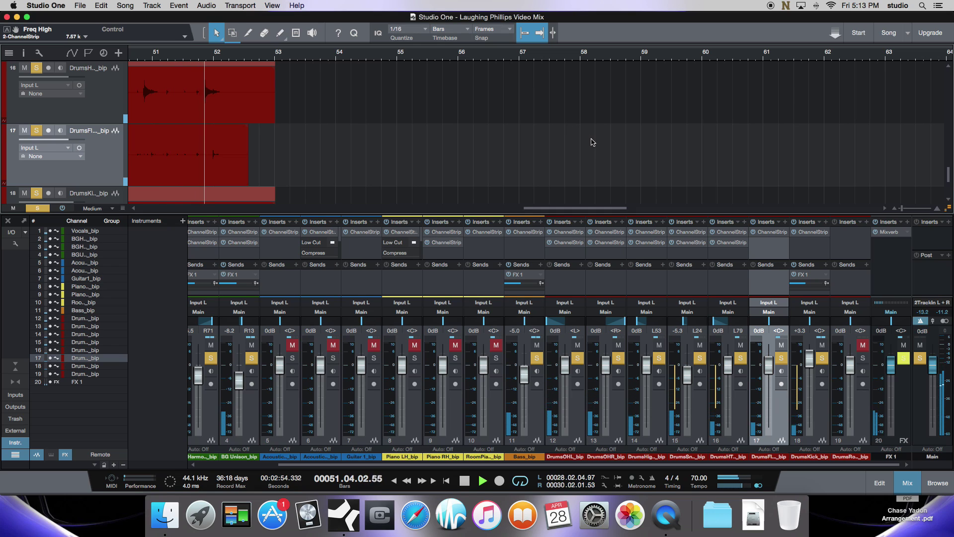
key(space)
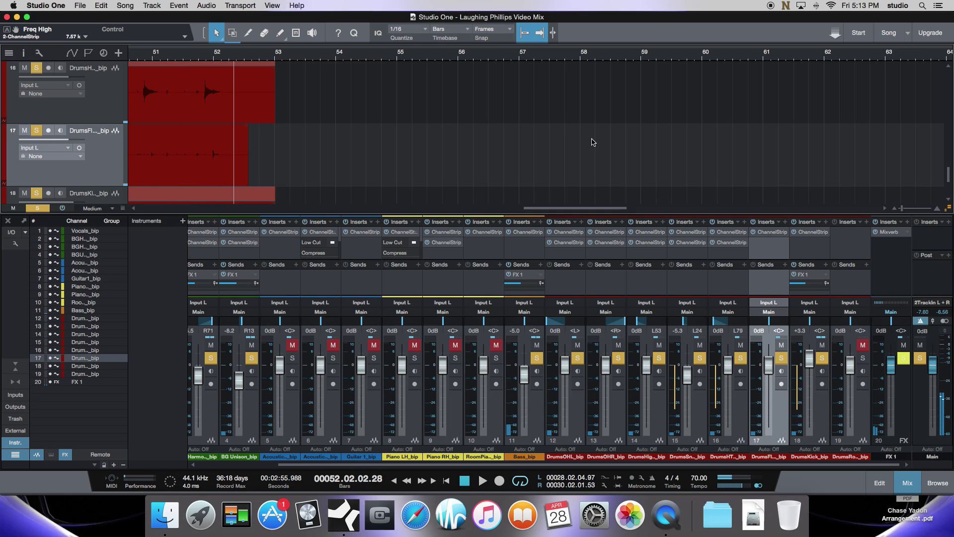
Delete the floor tom's audio event and remove its empty track from the song.
scroll(591, 142, left, 15)
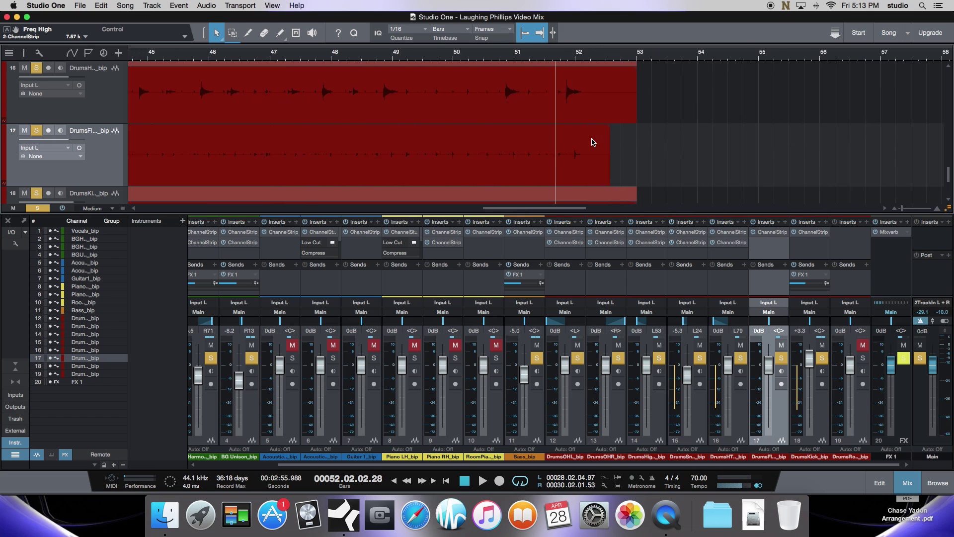
scroll(591, 142, left, 5)
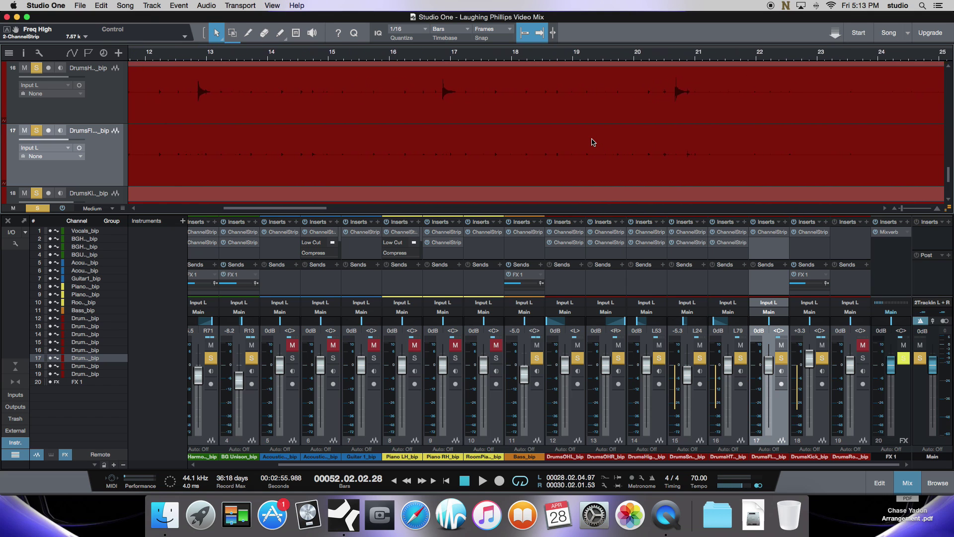
click(600, 148)
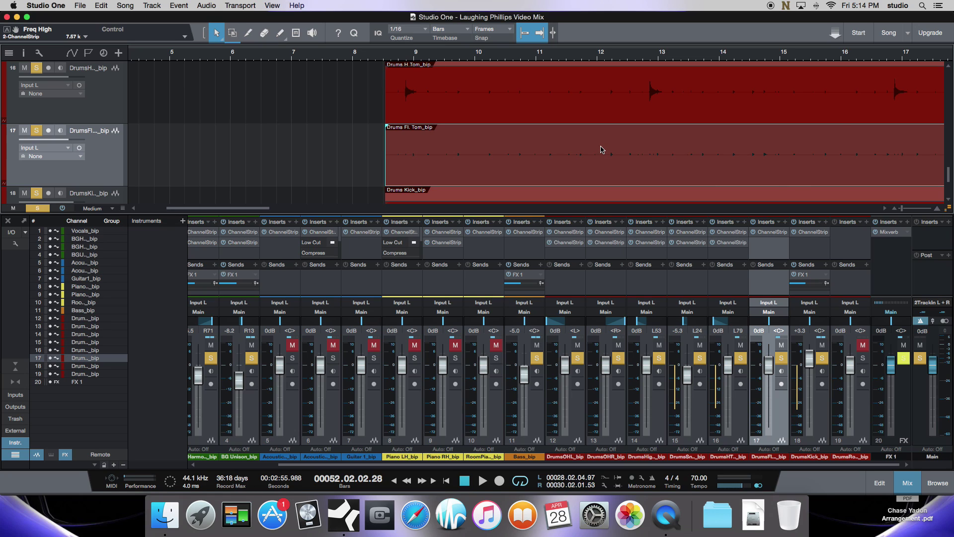
key(Delete)
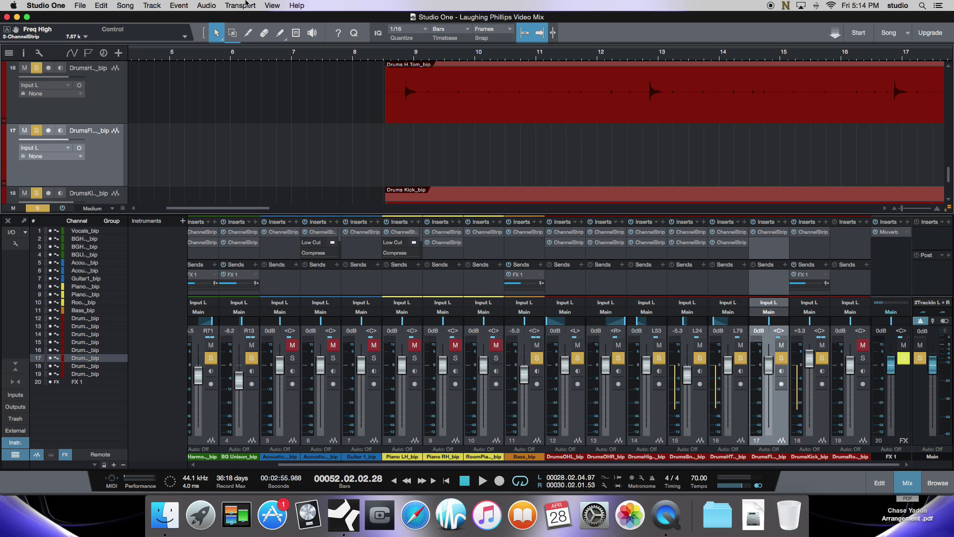
click(152, 5)
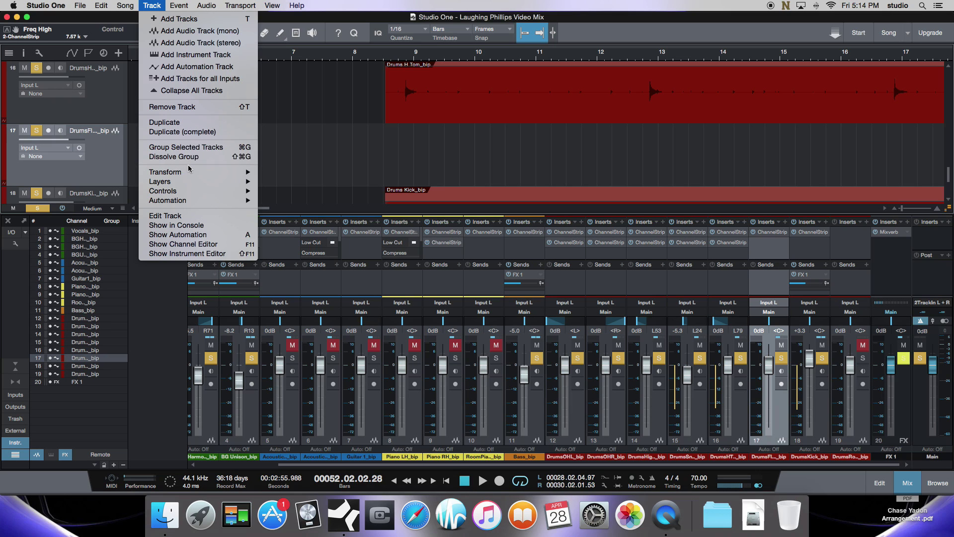
click(184, 112)
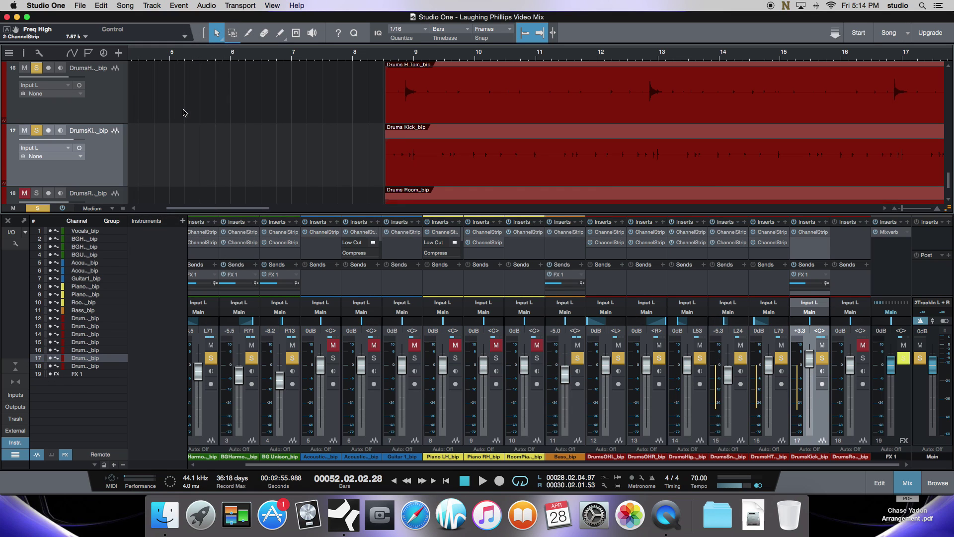
Use the undo history to revert to before the mid tom's event deletion, restoring both the mid and floor tom tracks.
scroll(420, 144, down, 3)
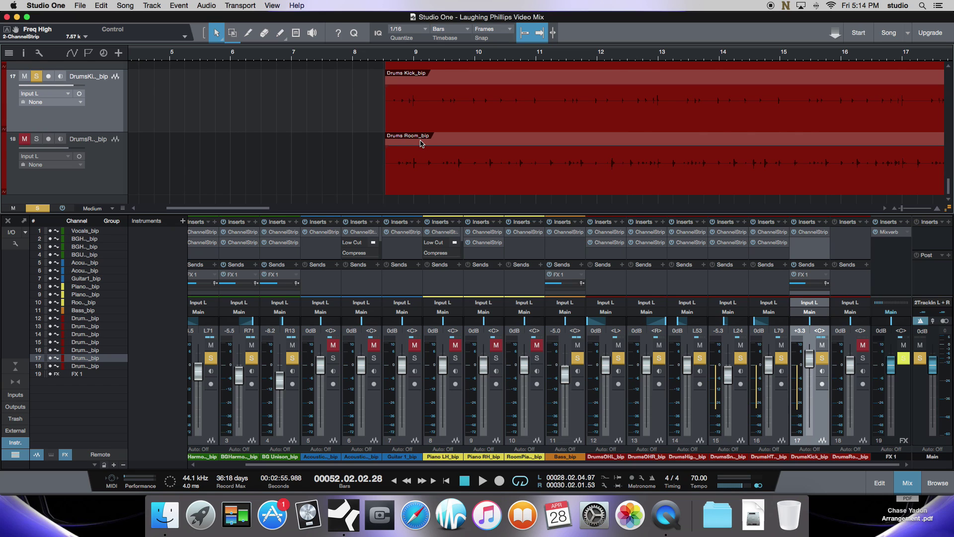
scroll(420, 144, up, 2)
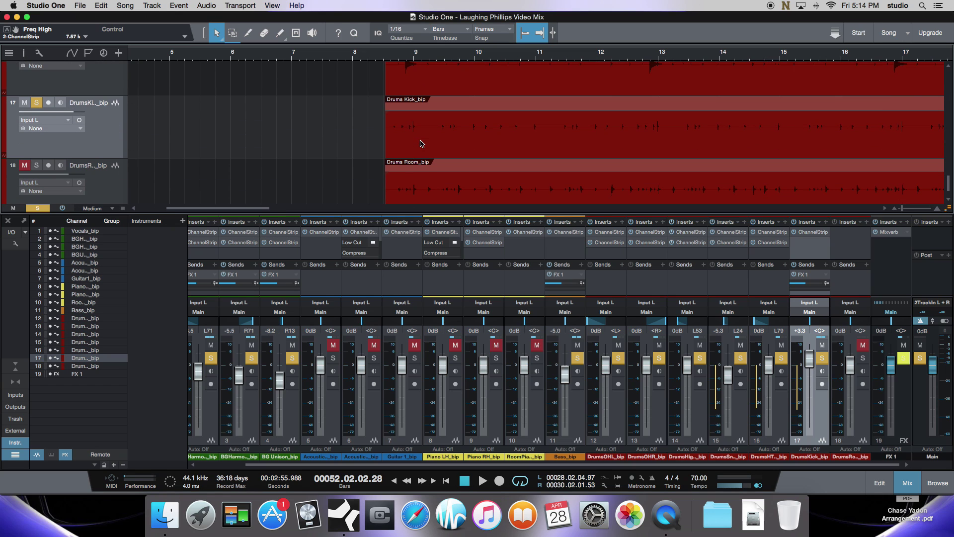
scroll(420, 143, up, 4)
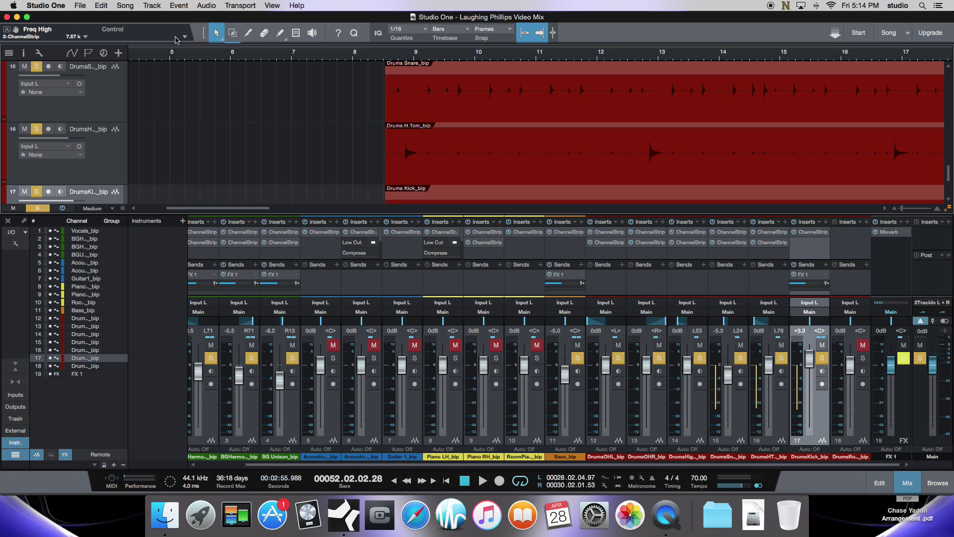
click(102, 6)
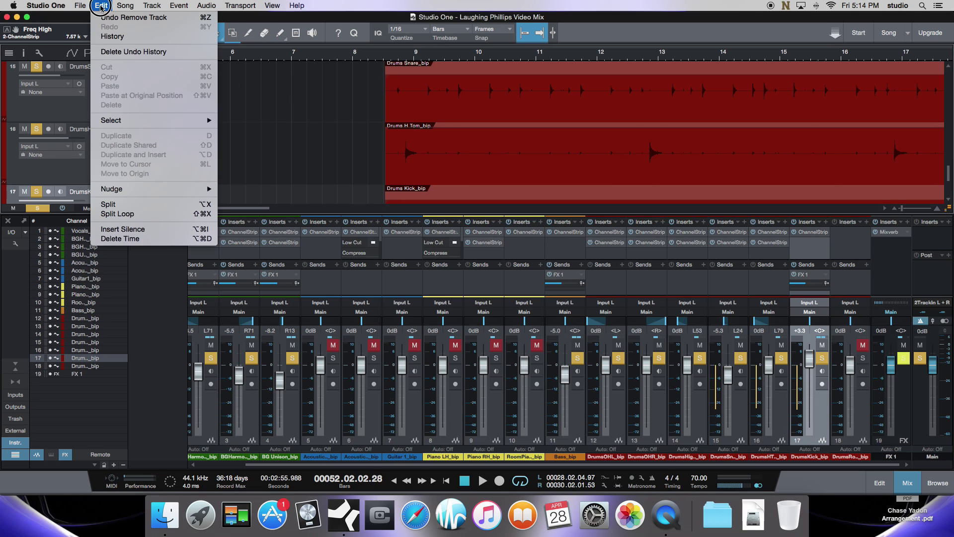
click(119, 38)
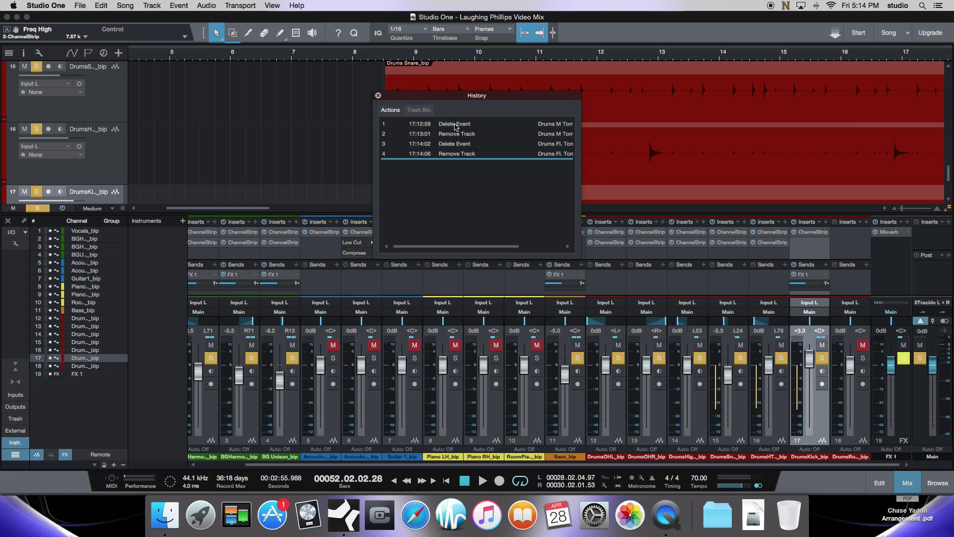
click(455, 125)
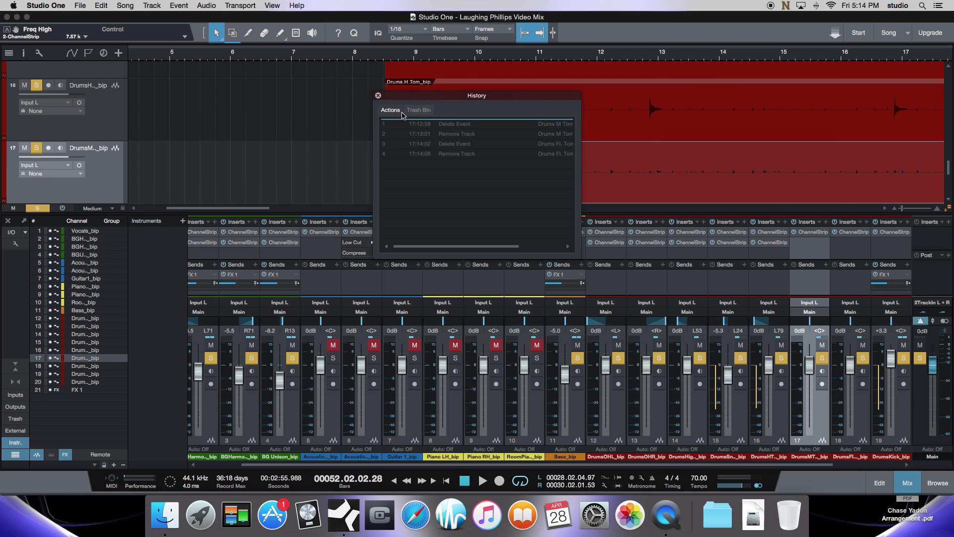
click(377, 96)
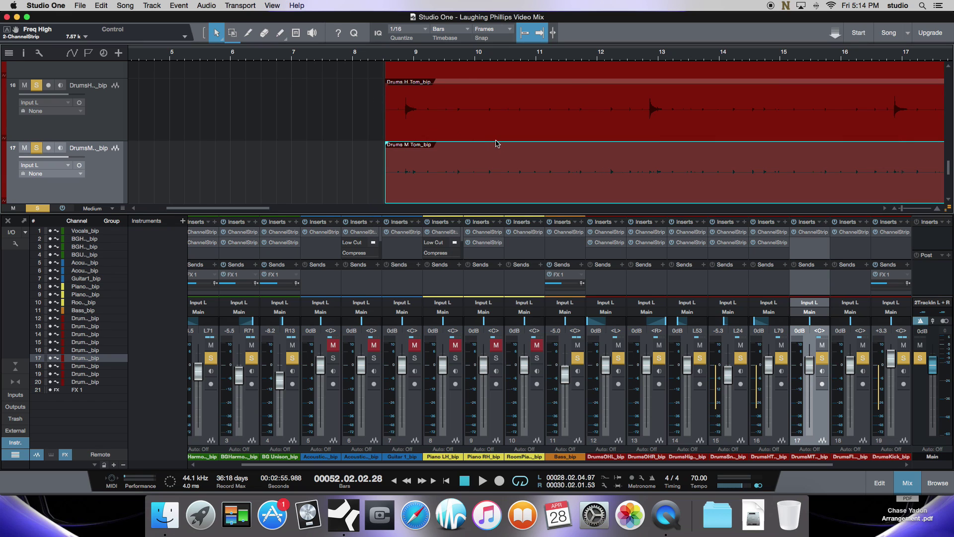
Play the tom passage around bars 20 and 21 and pan the mid tom to R53.
scroll(498, 155, right, 10)
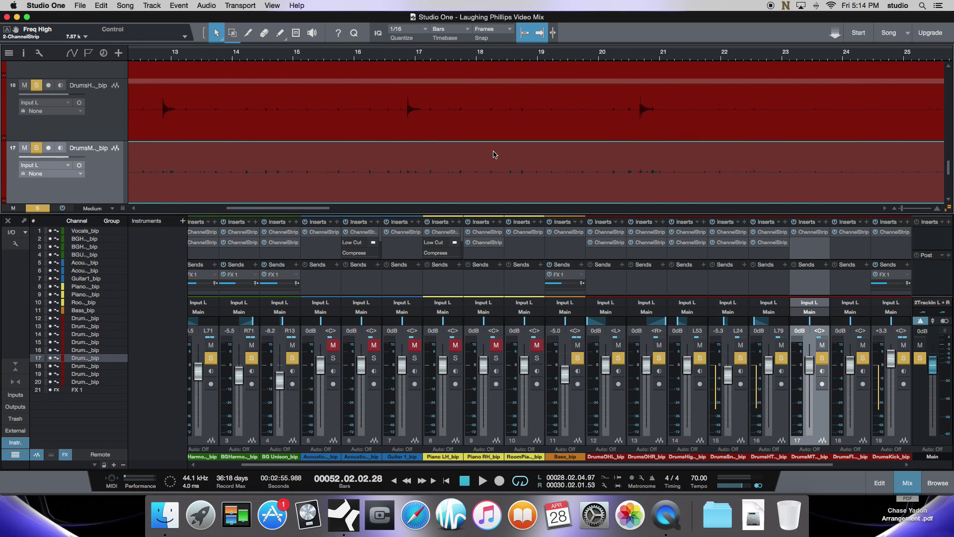
click(552, 57)
key(space)
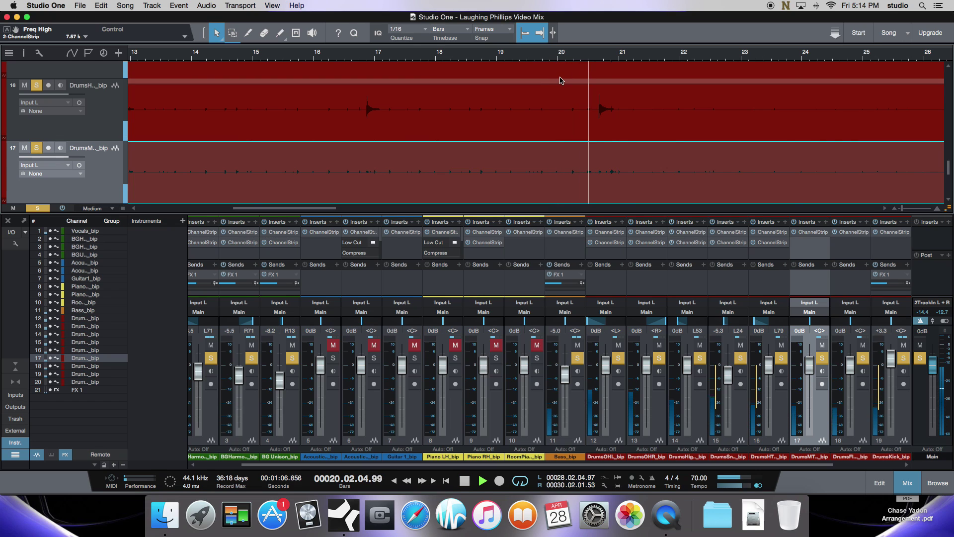
key(space)
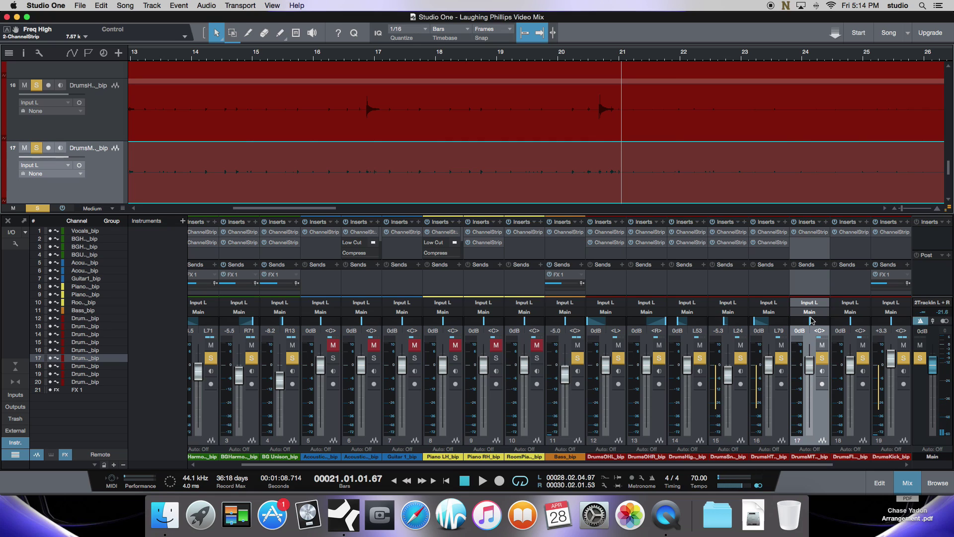
drag(811, 322, 820, 323)
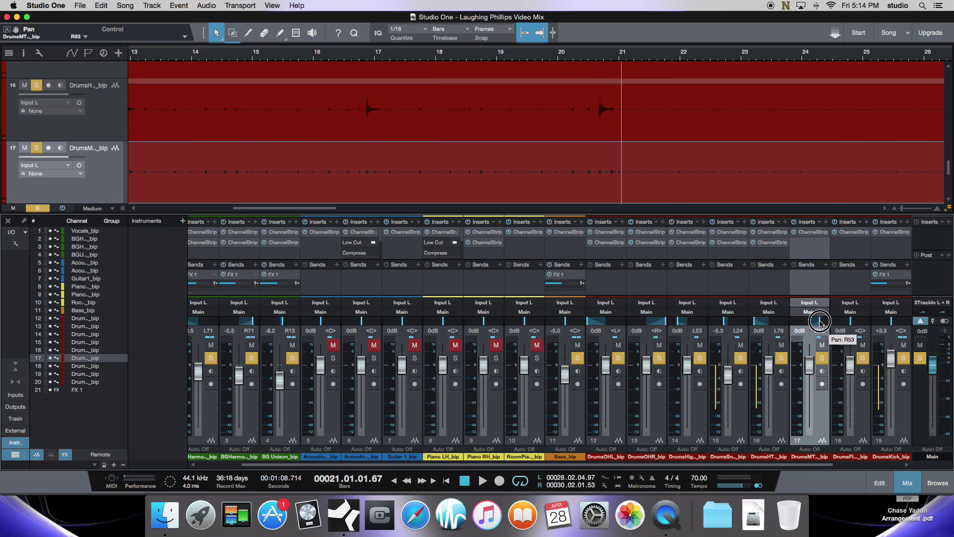
key(space)
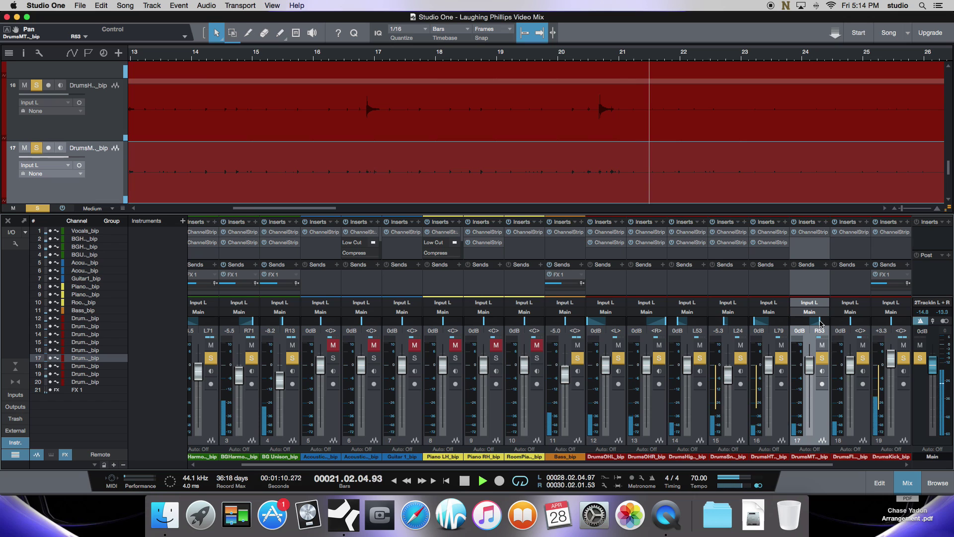
key(space)
Play the tom passage around bars 28 to 30 to listen for the mid tom in the mix.
scroll(804, 232, right, 3)
scroll(748, 154, right, 6)
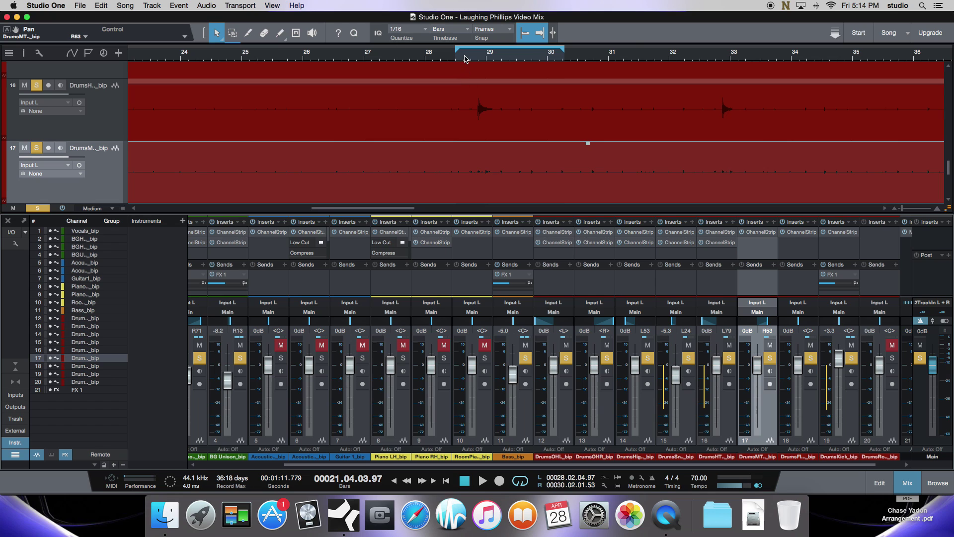
key(space)
click(551, 60)
key(space)
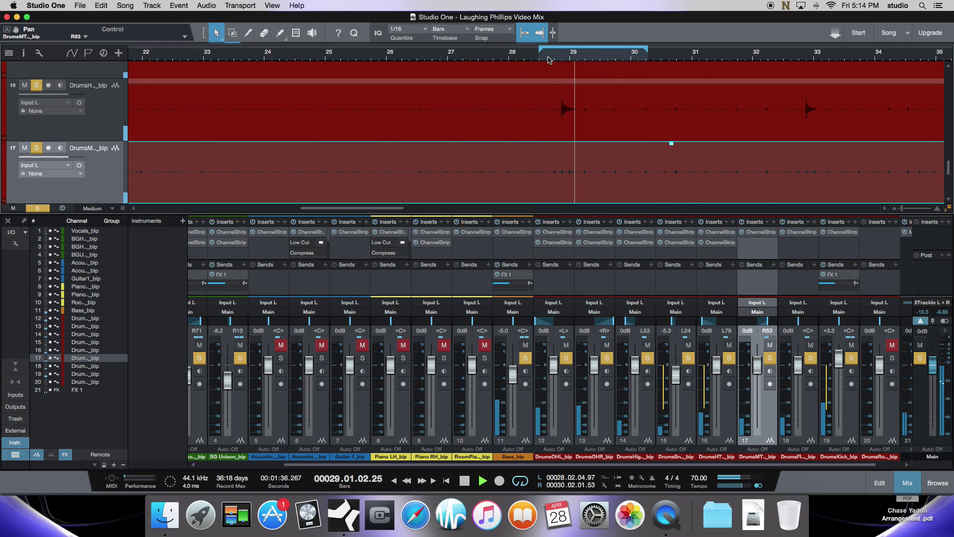
key(space)
Turn off looping and play the busier tom section from about bar 40 to bar 45.
click(646, 51)
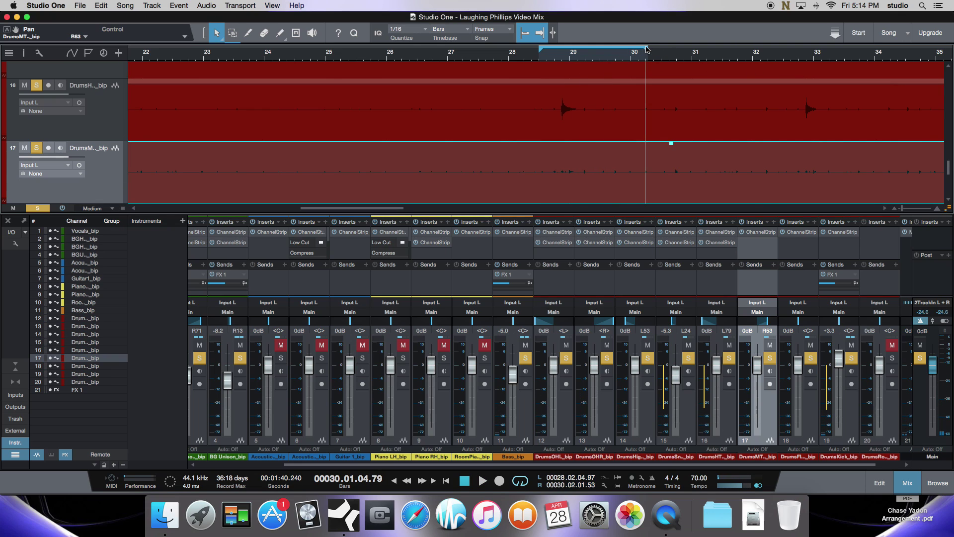
click(520, 480)
scroll(876, 109, right, 7)
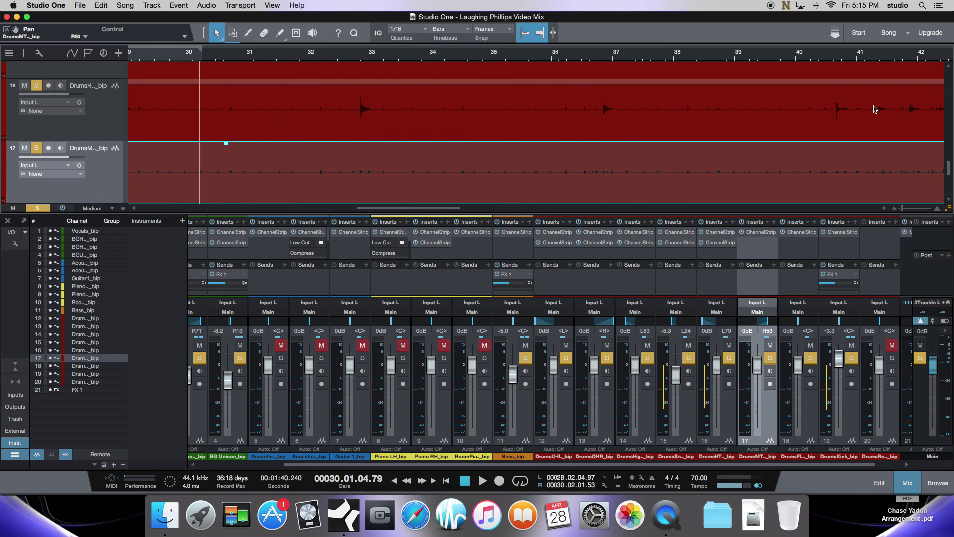
scroll(819, 95, right, 3)
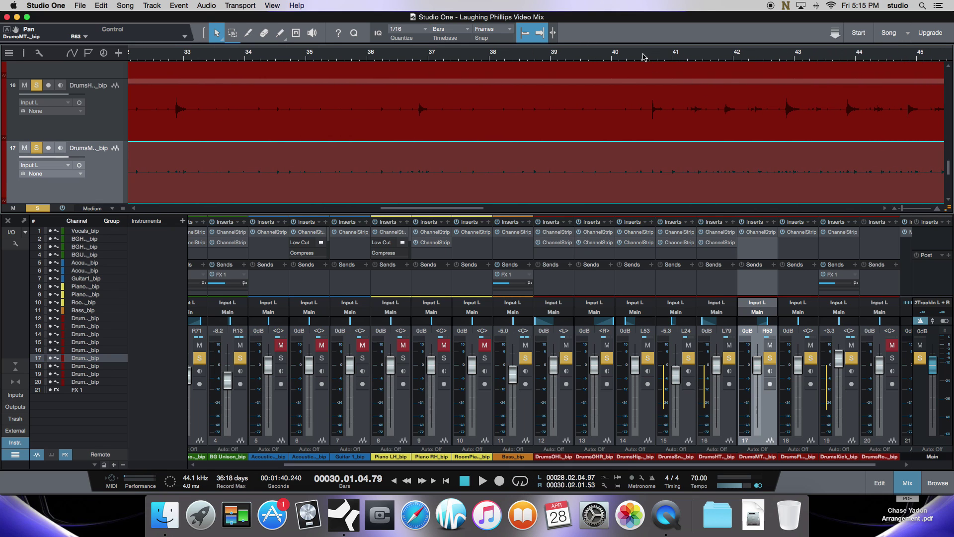
key(space)
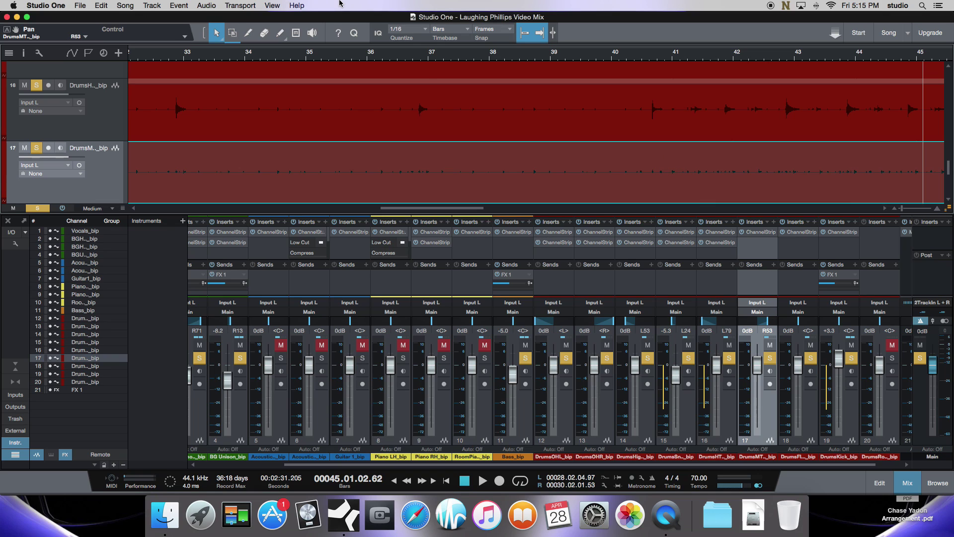
Delete the audio events on the mid tom and floor tom tracks.
key(Delete)
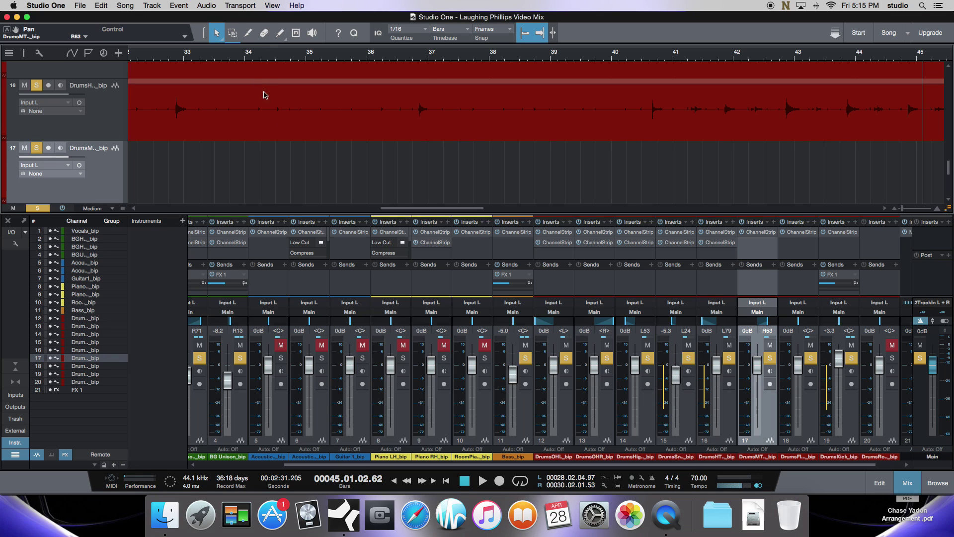
scroll(291, 182, down, 3)
click(285, 152)
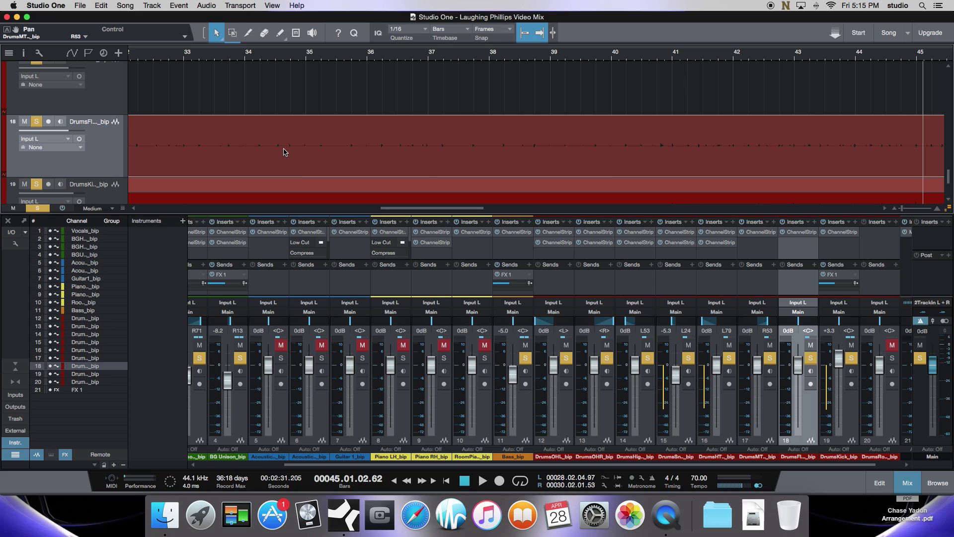
key(Delete)
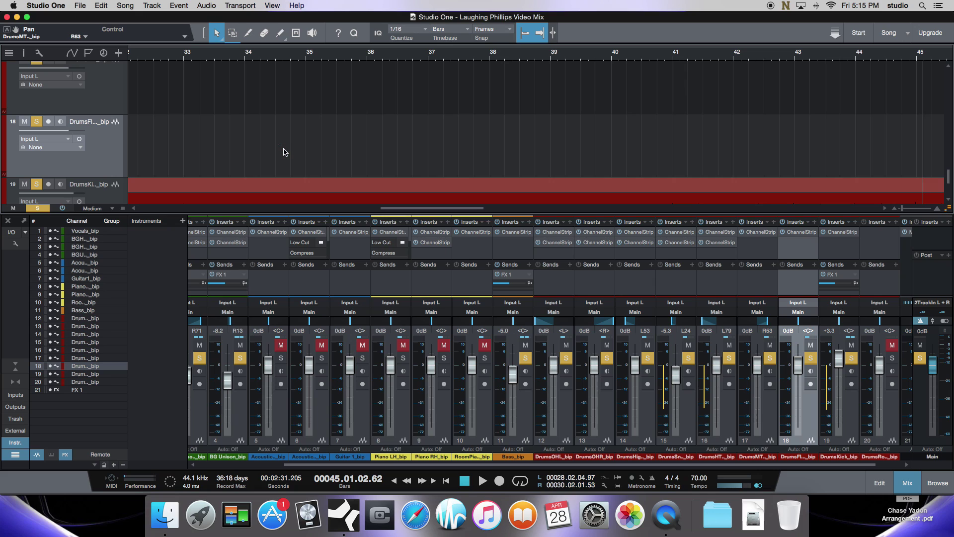
Remove the empty floor tom and mid tom tracks from the song.
click(153, 5)
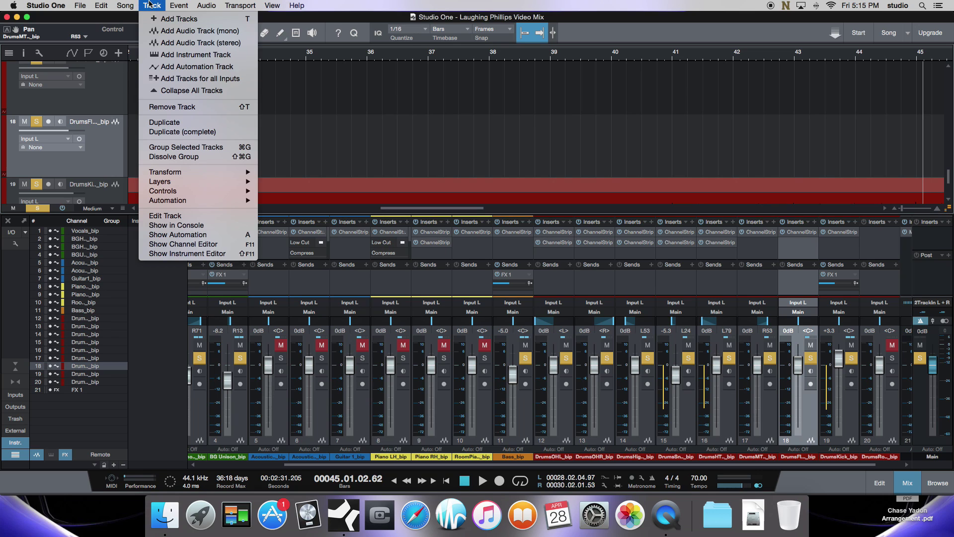
click(189, 108)
click(113, 92)
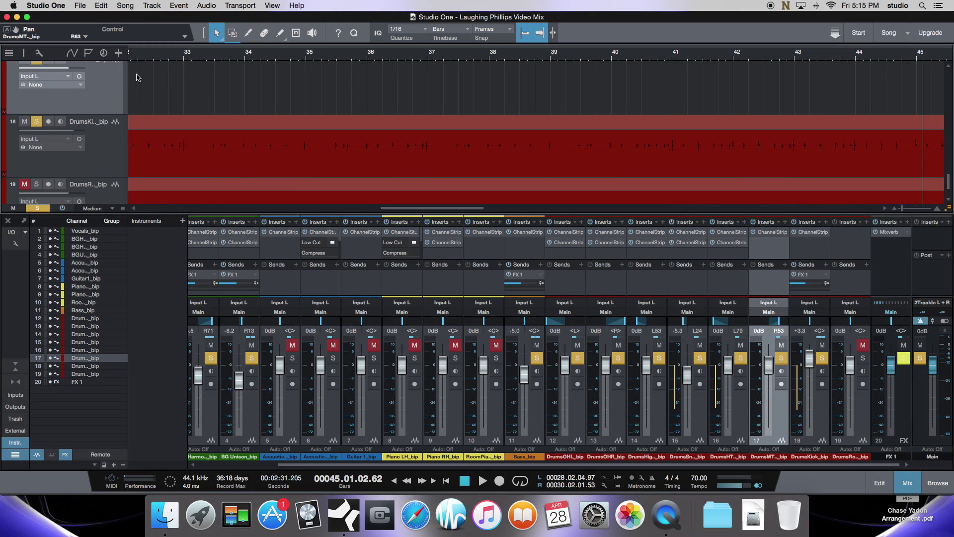
click(148, 5)
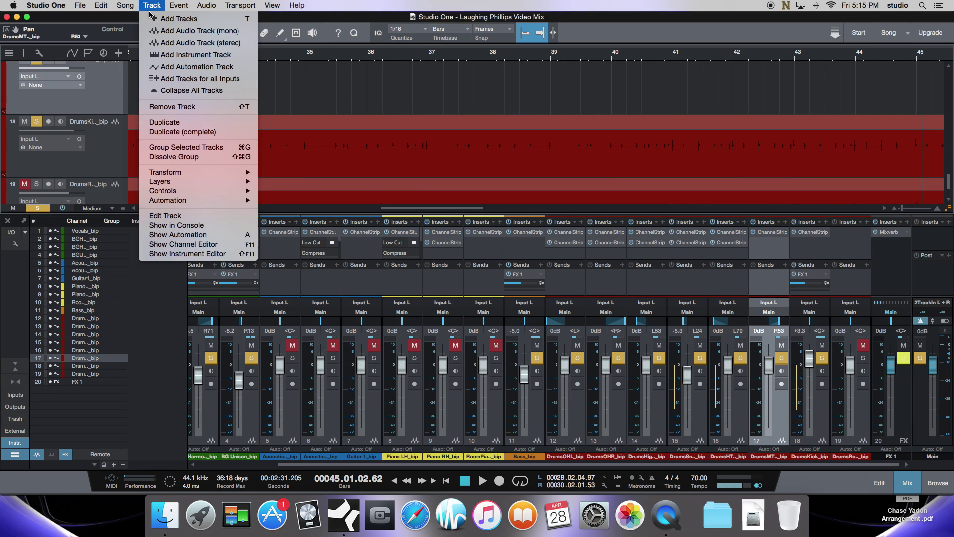
click(184, 109)
Lower the drum room channel's fader all the way down to -∞.
scroll(229, 105, down, 1)
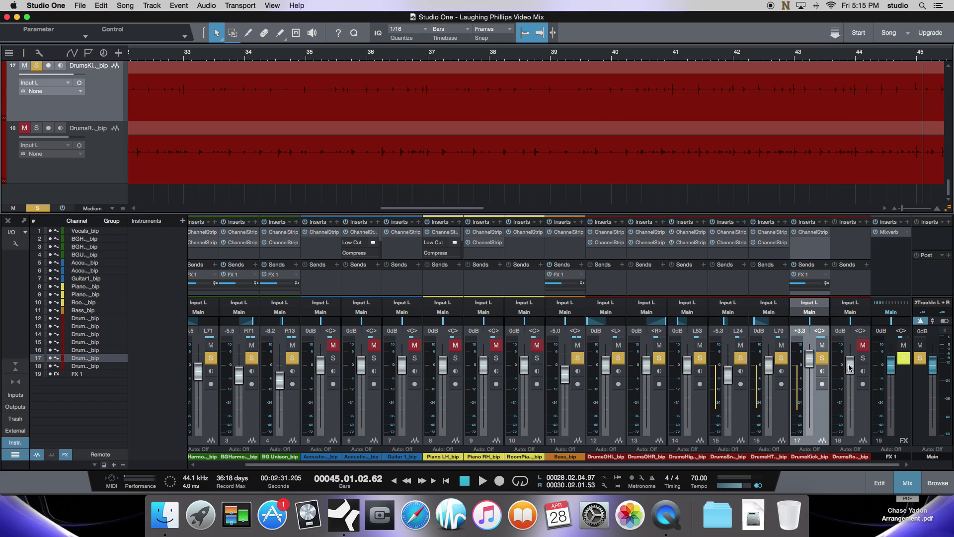
drag(849, 366, 850, 485)
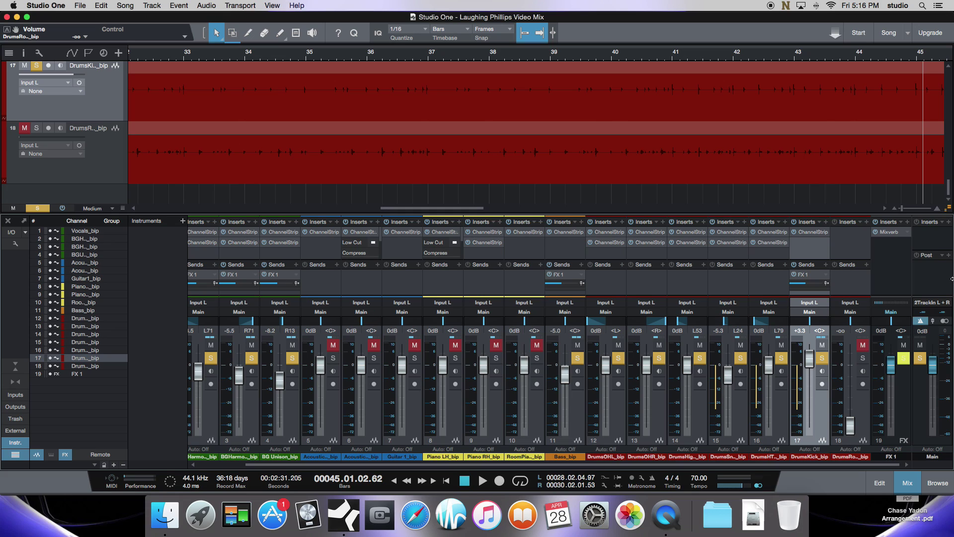
Set the loop range from about bar 40 beat 4 to bar 52 beat 3, around the background harmony section.
scroll(889, 192, up, 15)
scroll(845, 159, right, 5)
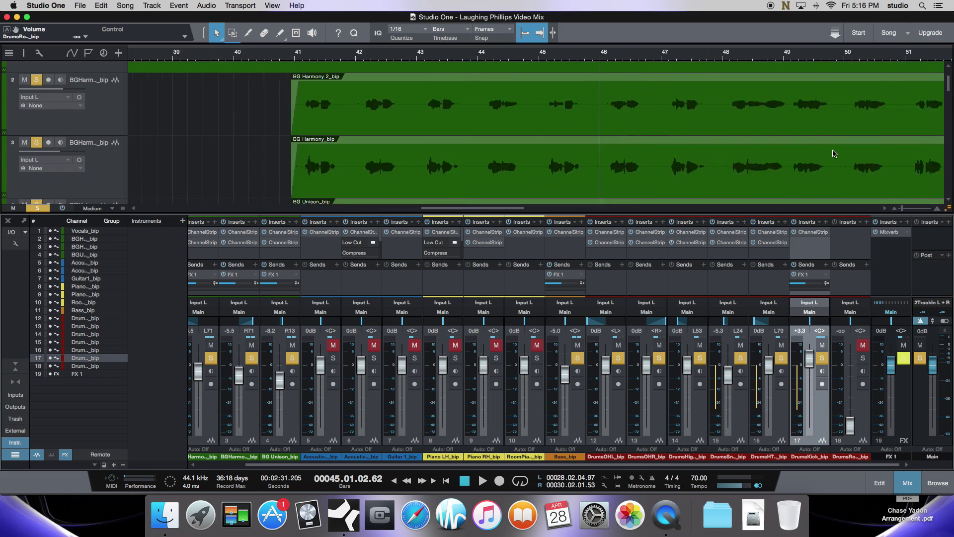
scroll(834, 154, left, 3)
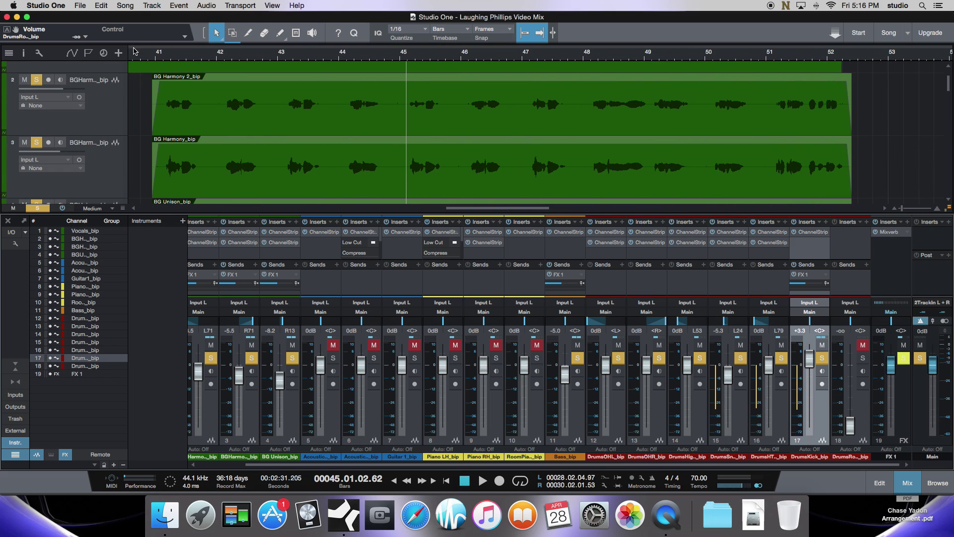
drag(147, 51, 846, 61)
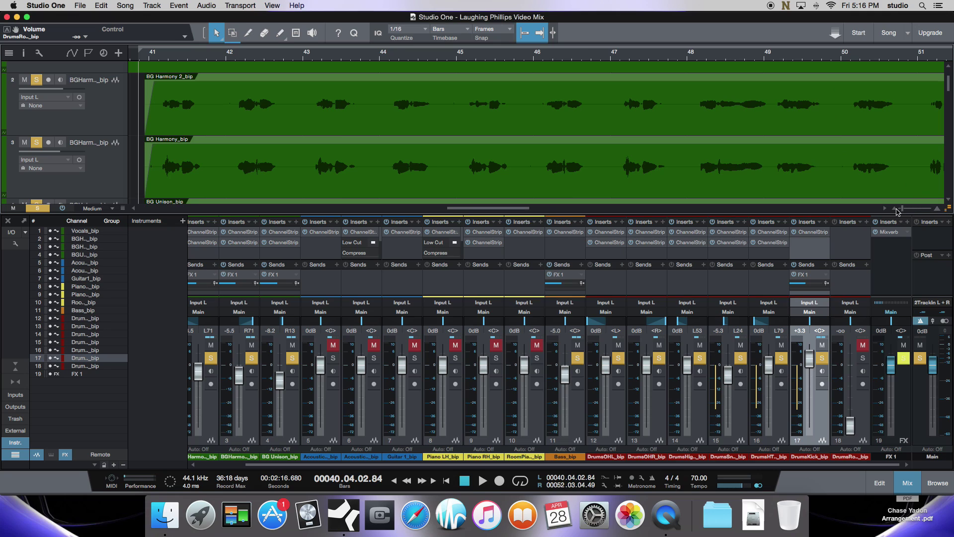
click(897, 211)
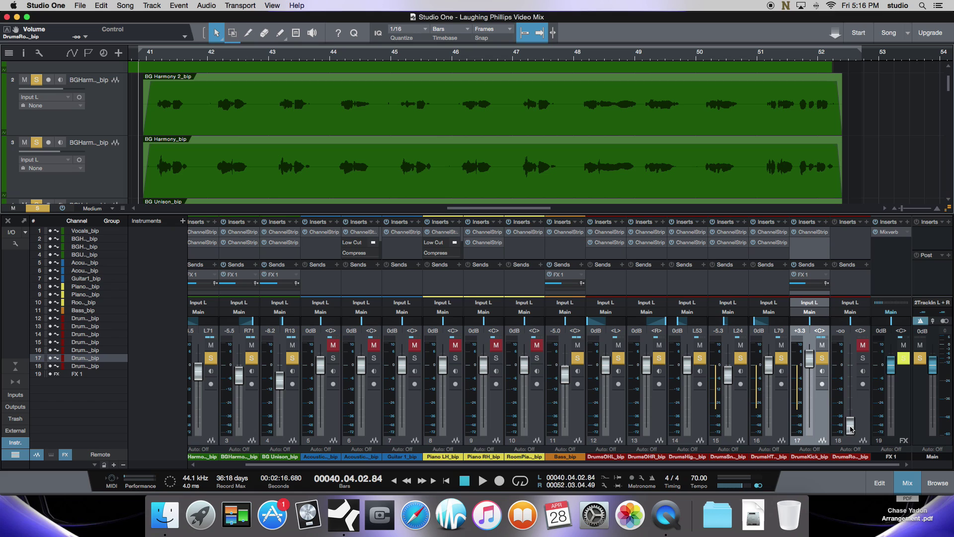
Start playback, raise the drum room fader to -7.9 dB and solo the channel with the other drums.
key(space)
drag(851, 427, 850, 381)
click(863, 358)
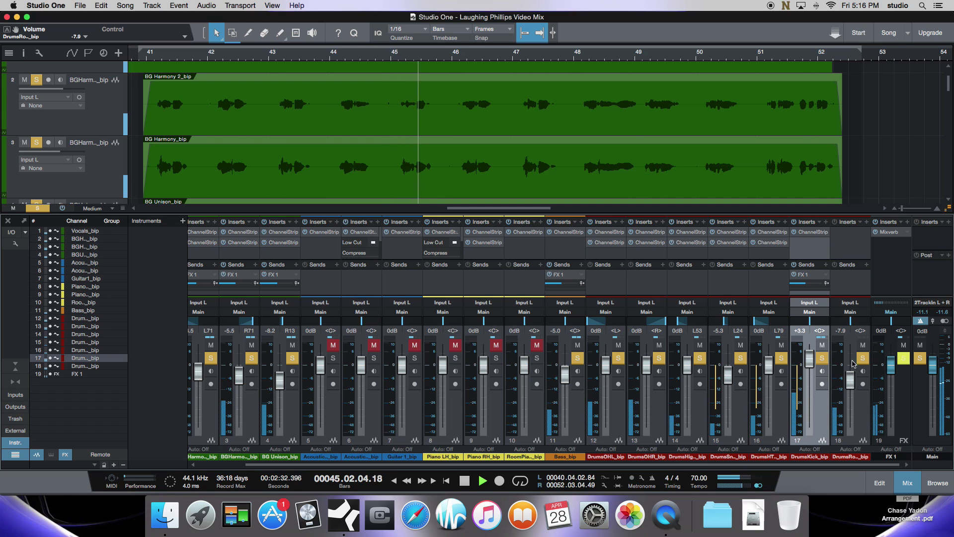
Balance the kick and drum room during playback, setting the kick to +0.9 dB and the room to -5.5 dB.
click(823, 345)
click(822, 345)
drag(811, 360, 816, 363)
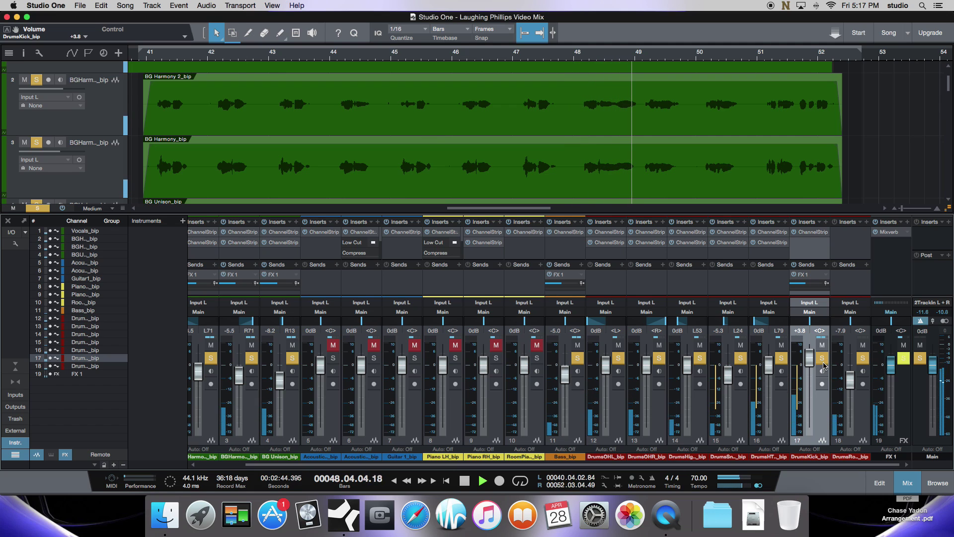
click(849, 381)
drag(849, 380, 835, 380)
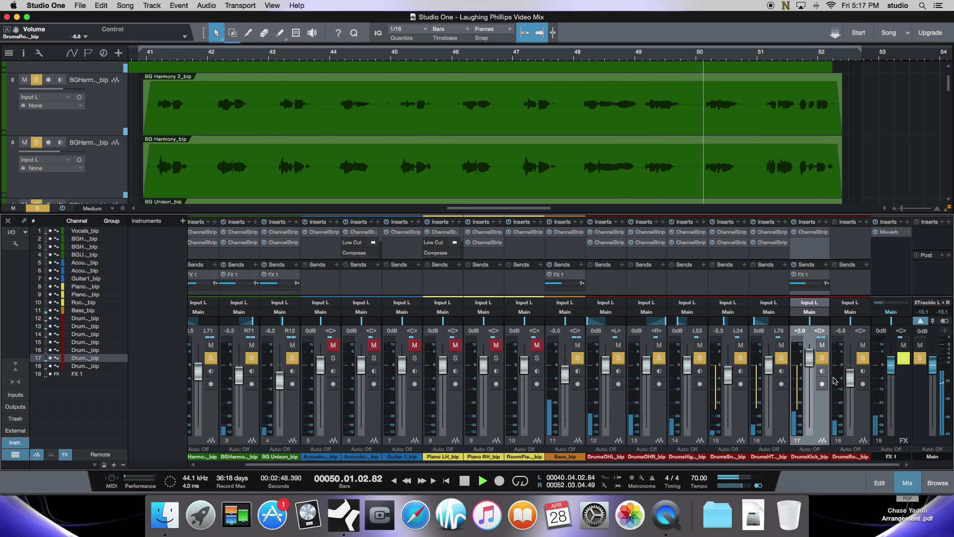
drag(810, 357, 850, 379)
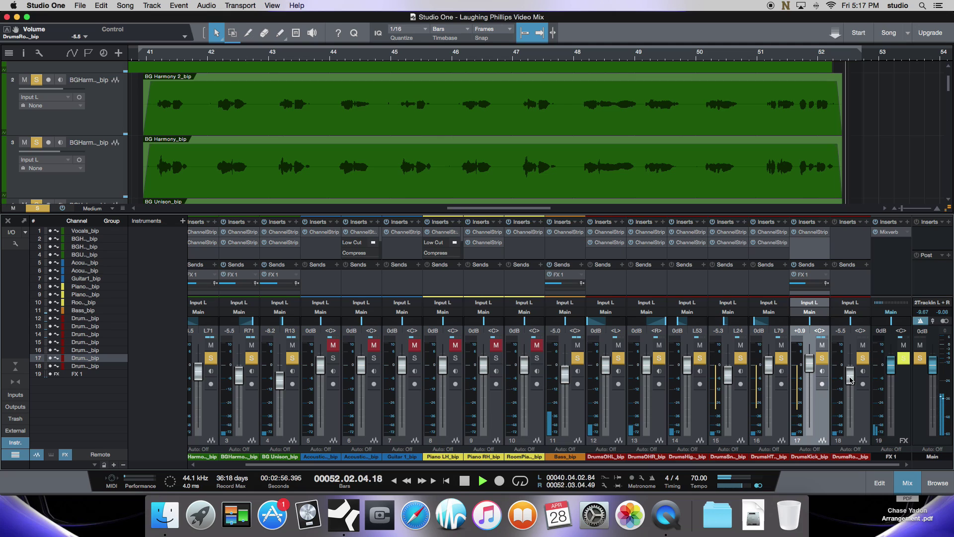
key(space)
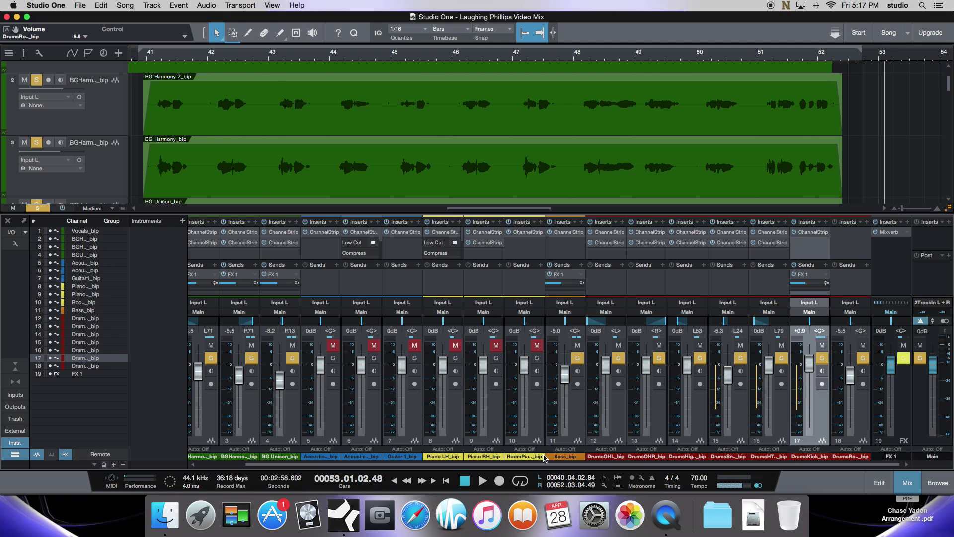
Turn on looping and briefly play the start of the harmony section.
click(520, 481)
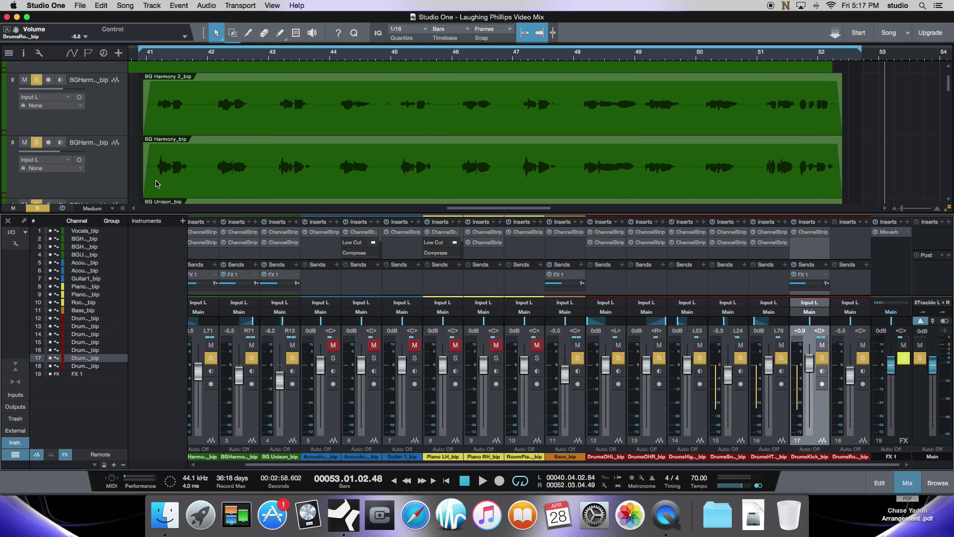
key(space)
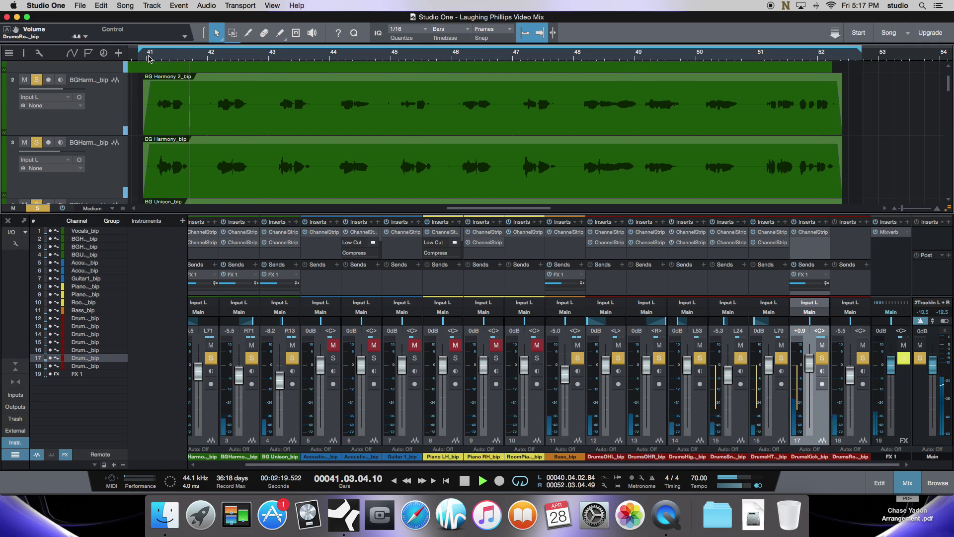
key(space)
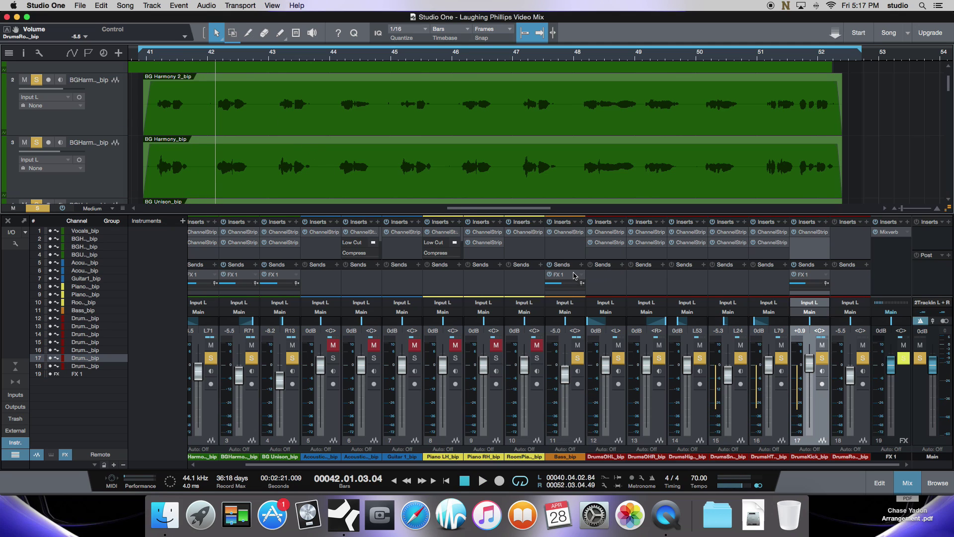
Copy the kick's FX 1 reverb send to drum channels 12 through 16 and play the loop to hear the result.
drag(813, 278, 684, 277)
right_click(684, 277)
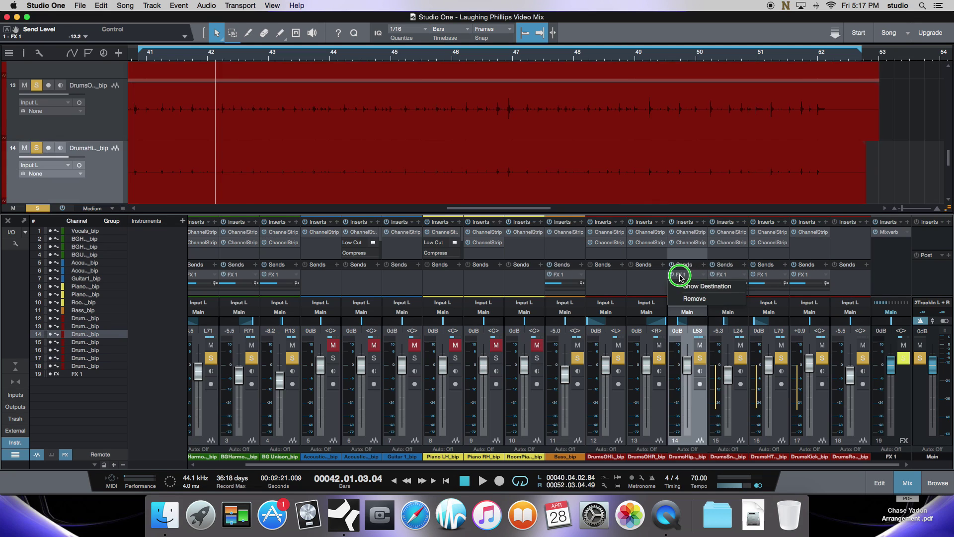
click(689, 278)
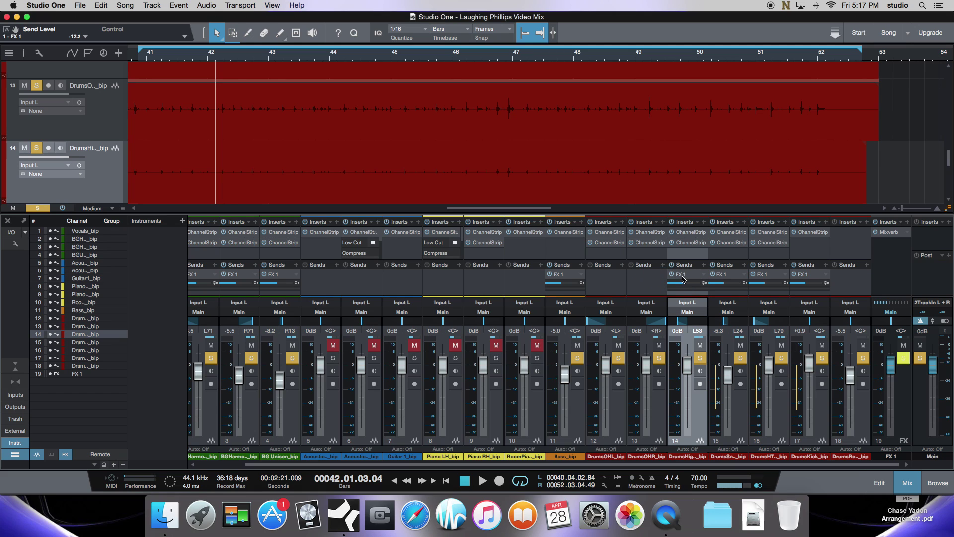
drag(672, 278, 605, 280)
right_click(644, 277)
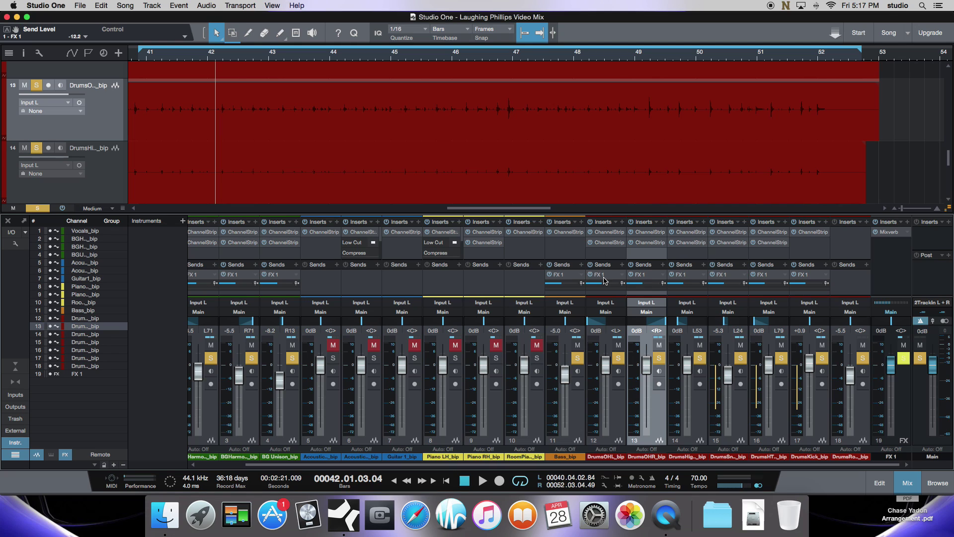
key(space)
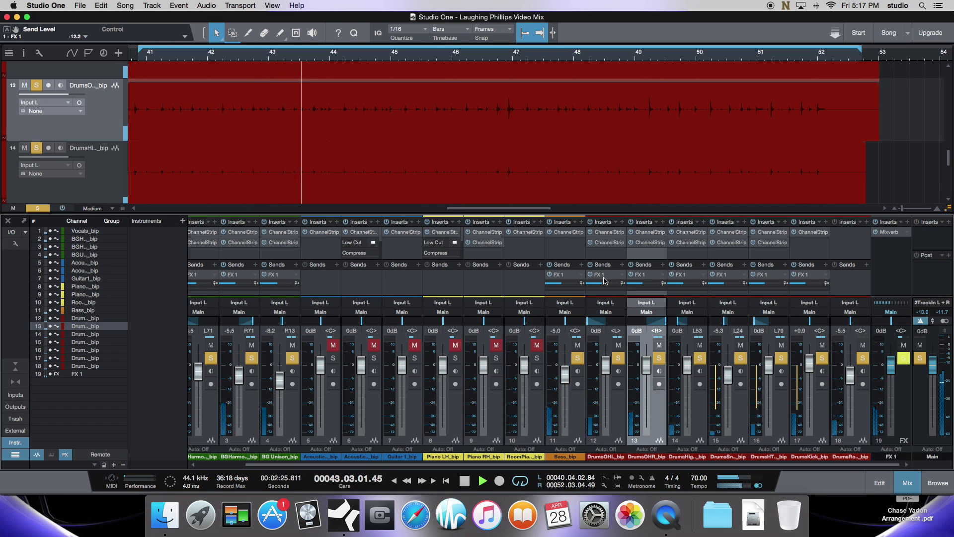
key(space)
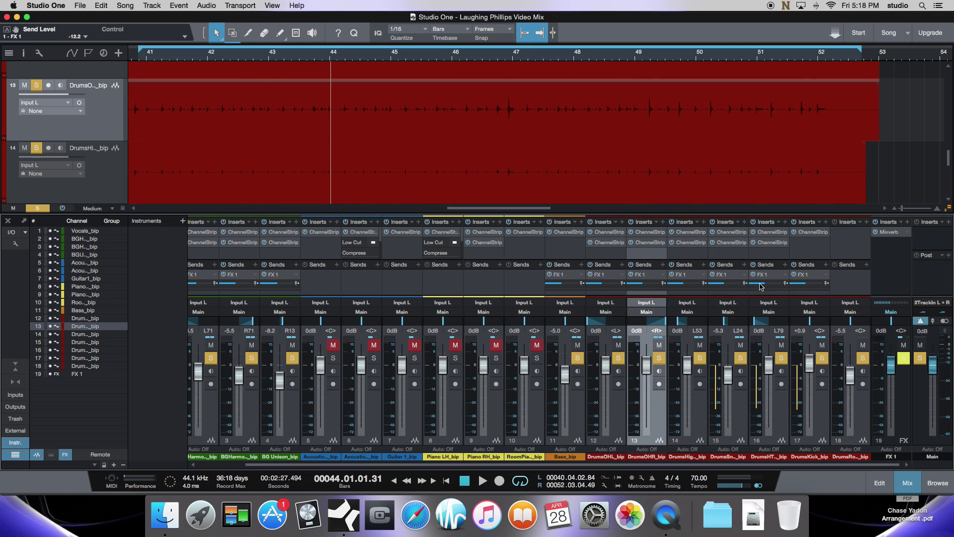
Rebalance the drums during playback: room about -6.6 dB, both overheads -1.6 dB and snare -7.1 dB.
key(space)
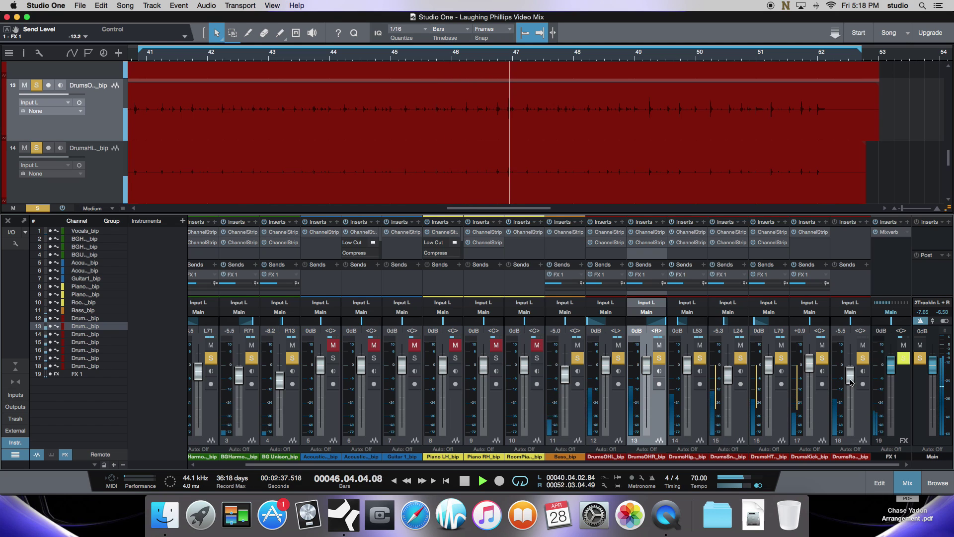
drag(849, 381, 851, 383)
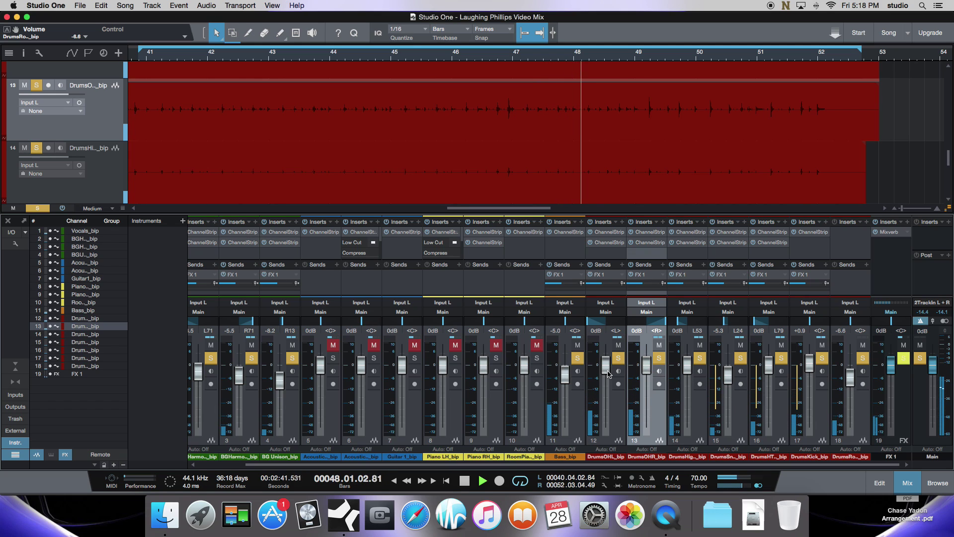
click(646, 368)
drag(646, 370, 607, 374)
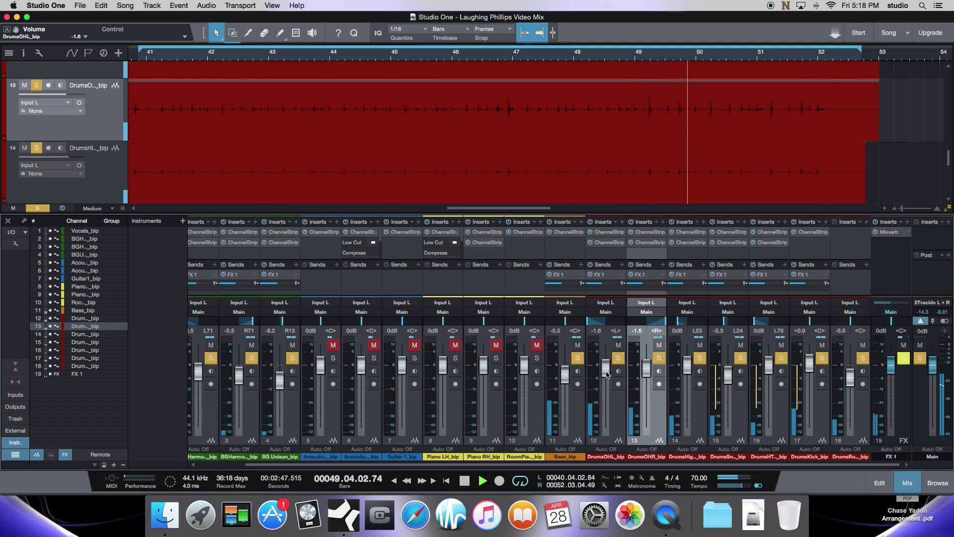
drag(729, 373, 730, 378)
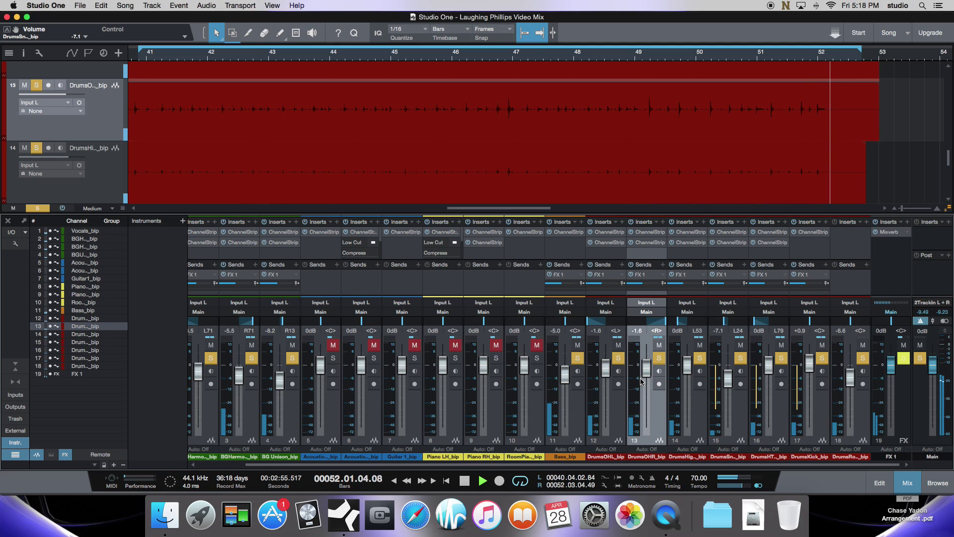
key(space)
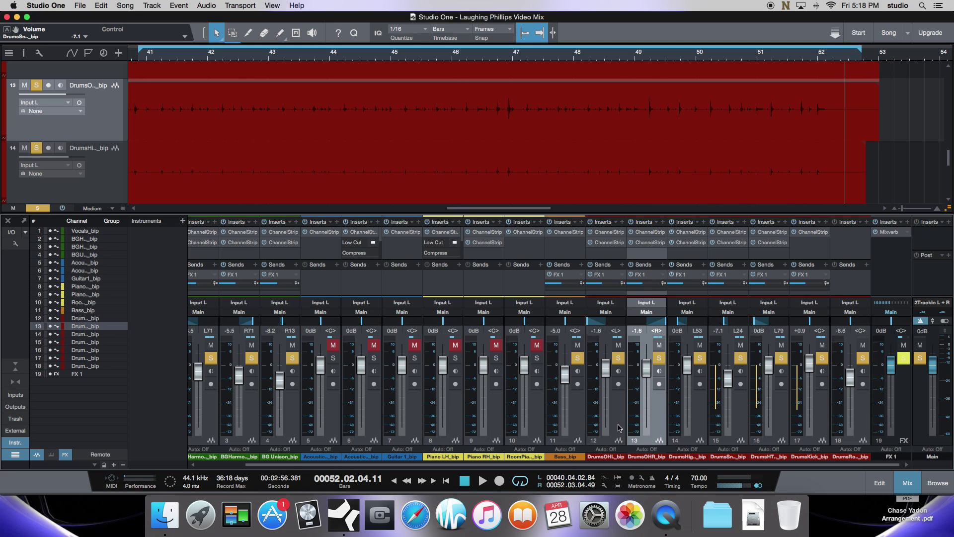
mouse_move(619, 428)
mouse_down()
mouse_move(756, 426)
mouse_move(627, 429)
mouse_up()
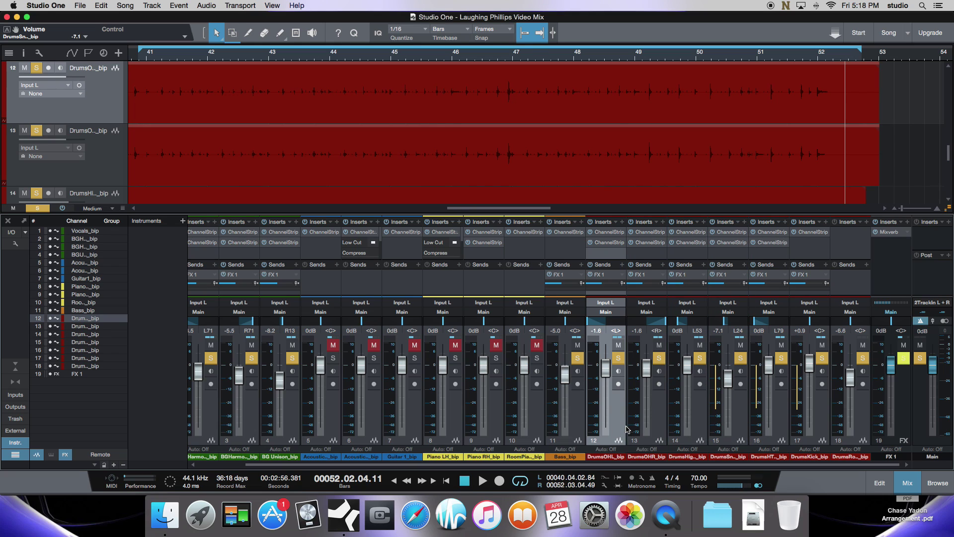
shift+click(863, 425)
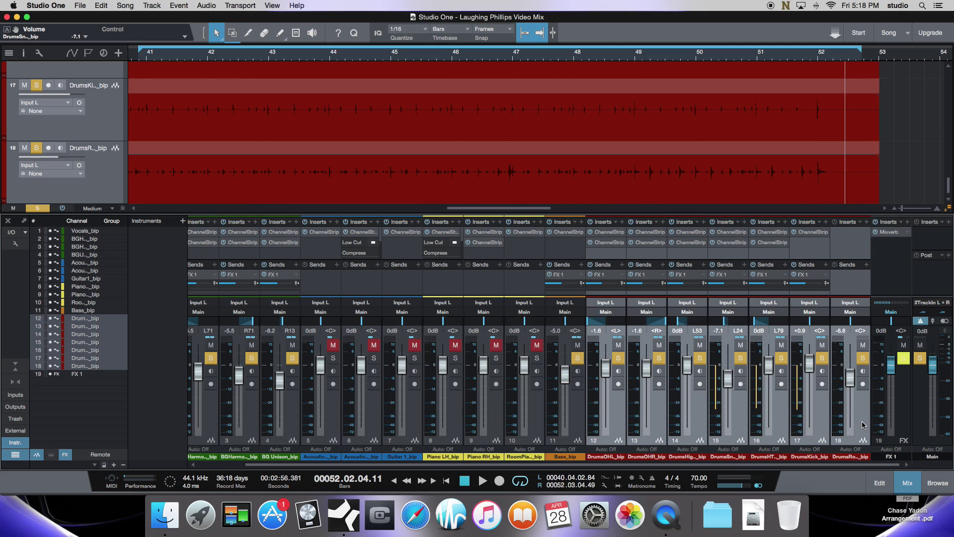
right_click(862, 425)
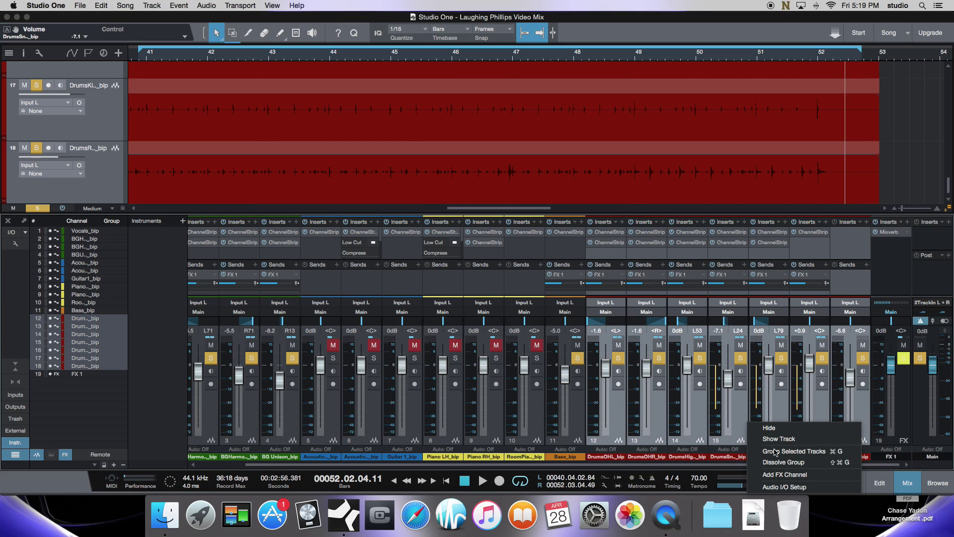
click(619, 403)
click(620, 404)
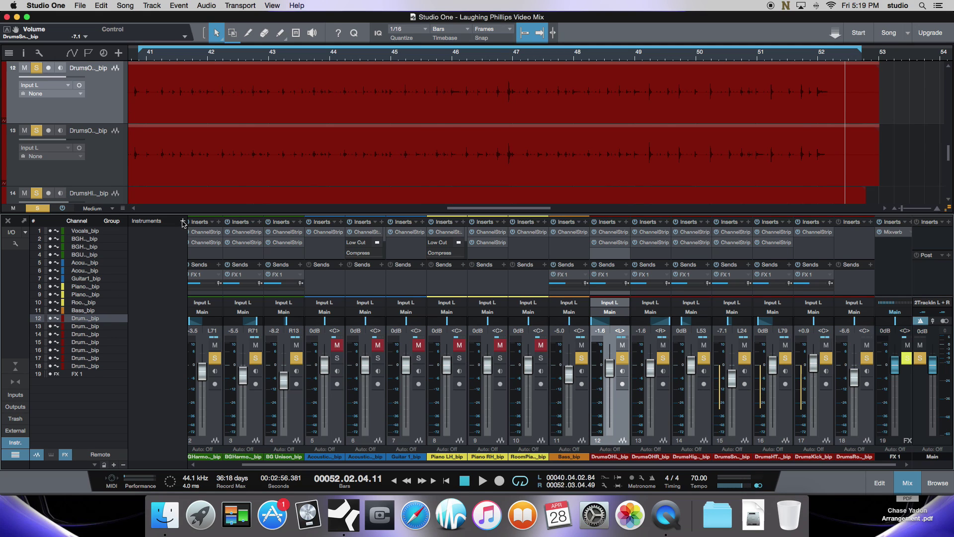
Look through the available commands for adding tracks and instruments.
click(162, 5)
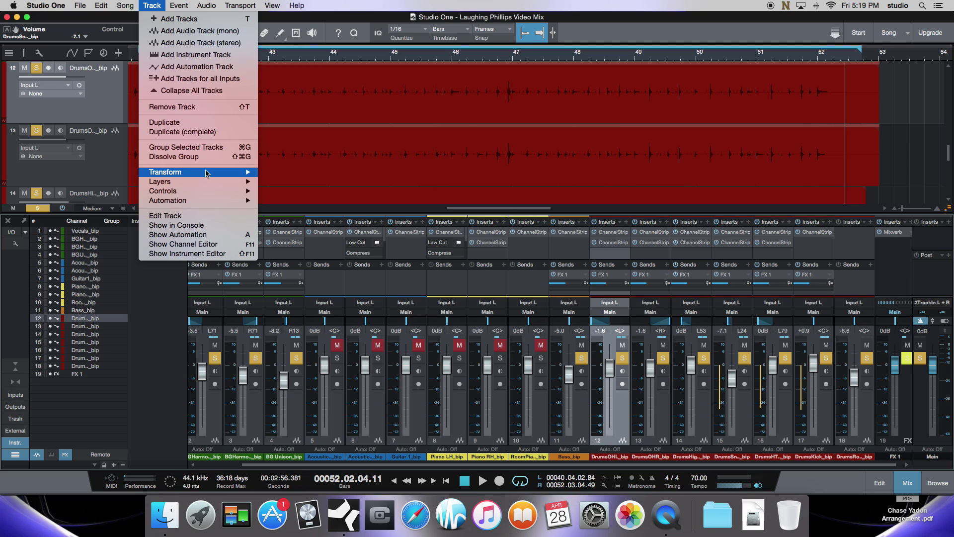
click(169, 289)
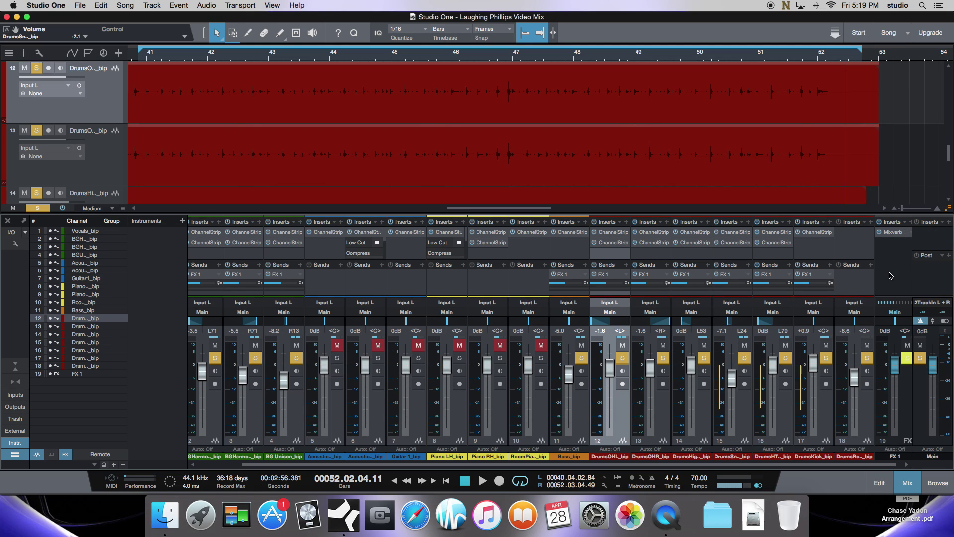
scroll(891, 276, right, 1)
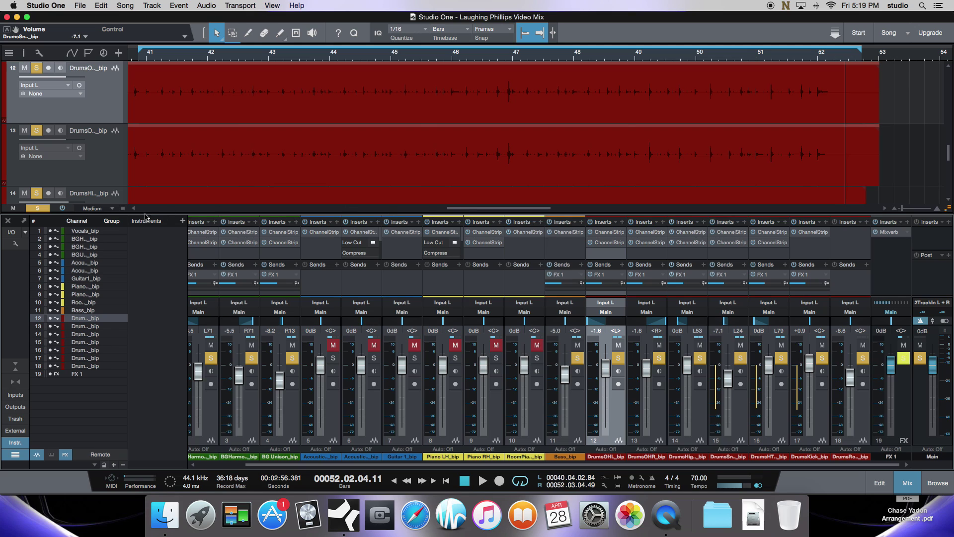
click(182, 221)
click(182, 222)
click(182, 221)
click(182, 222)
click(148, 5)
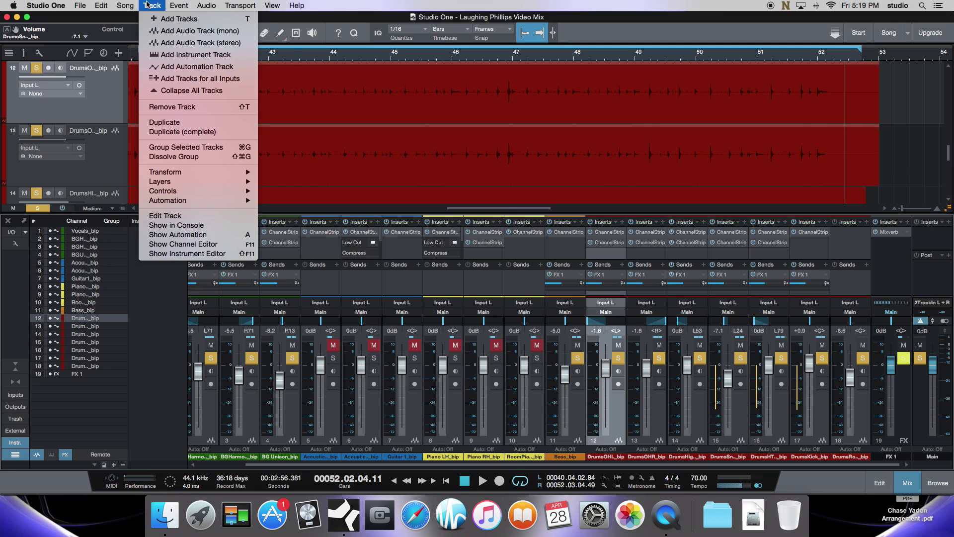
Search the program's help for "track" and close the search.
click(297, 5)
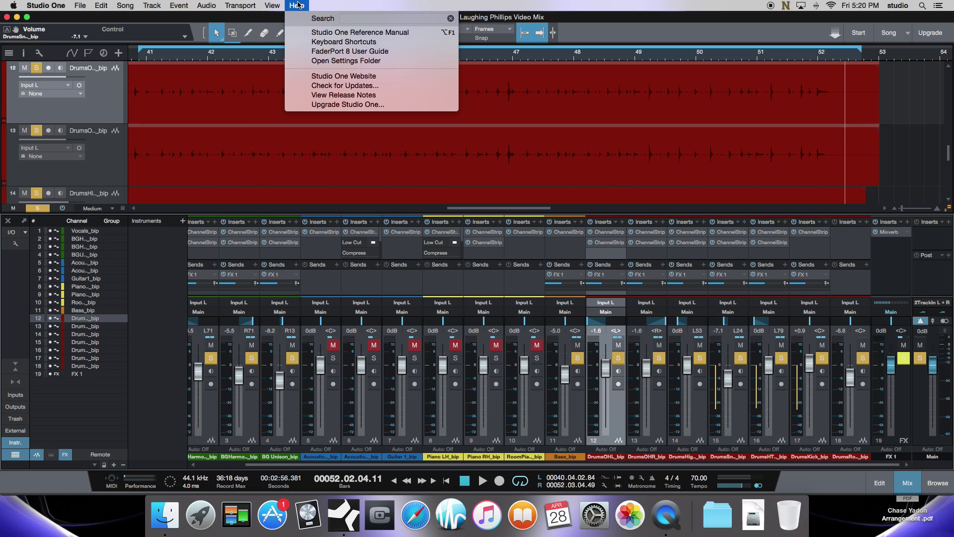
text(x)
key(BackSpace)
key(BackSpace)
text(tr)
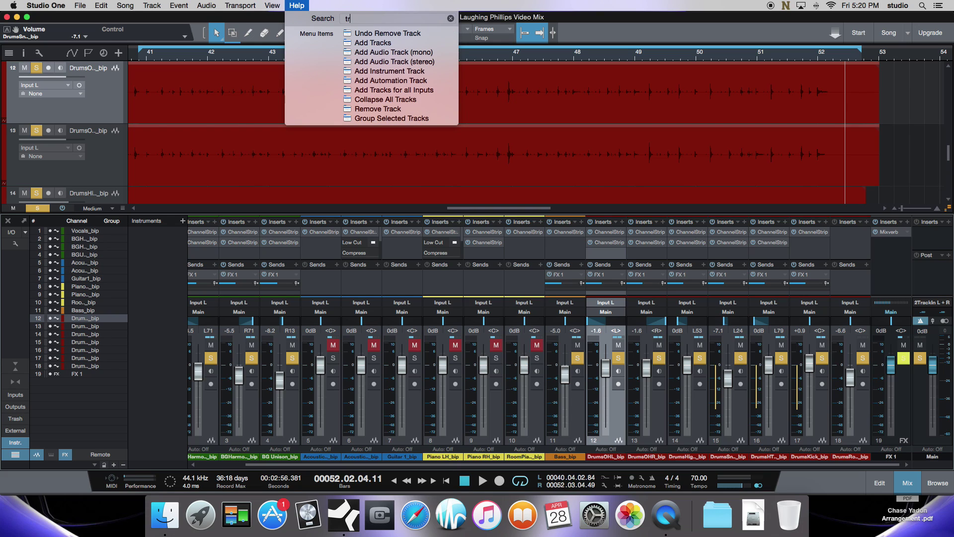
text(ack)
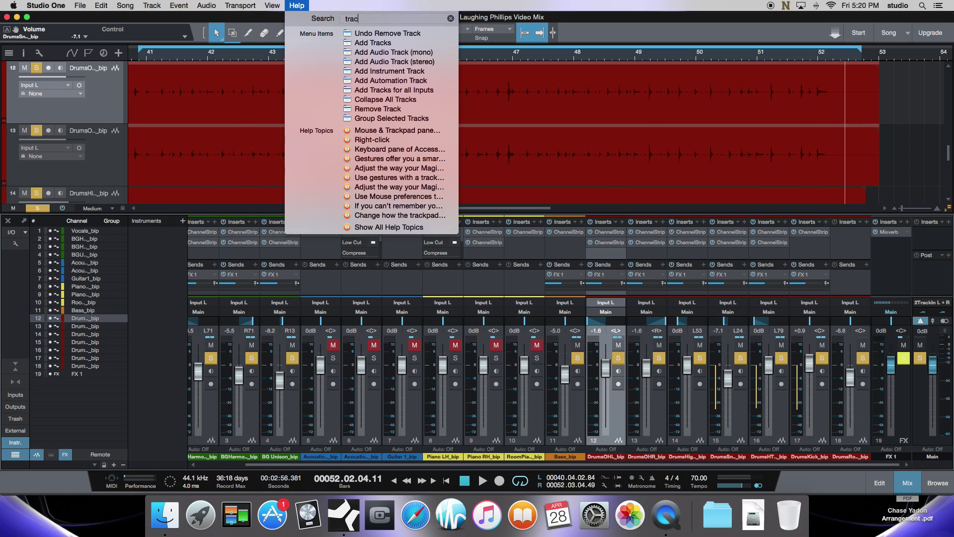
key(BackSpace)
key(BackSpace)
key(BackSpace)
key(BackSpace)
key(BackSpace)
click(378, 2)
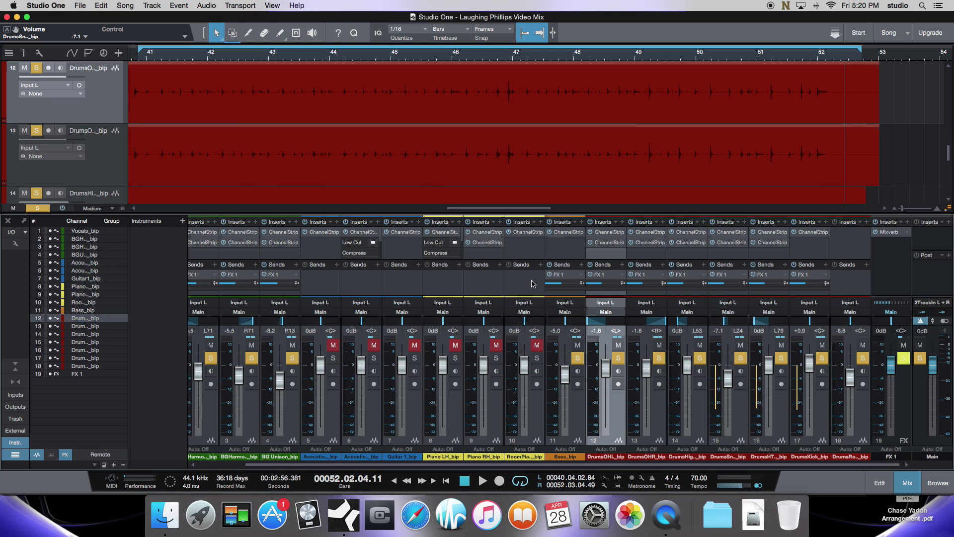
Enlarge the mixer's channel strips vertically and give the Sends section more height.
mouse_move(604, 285)
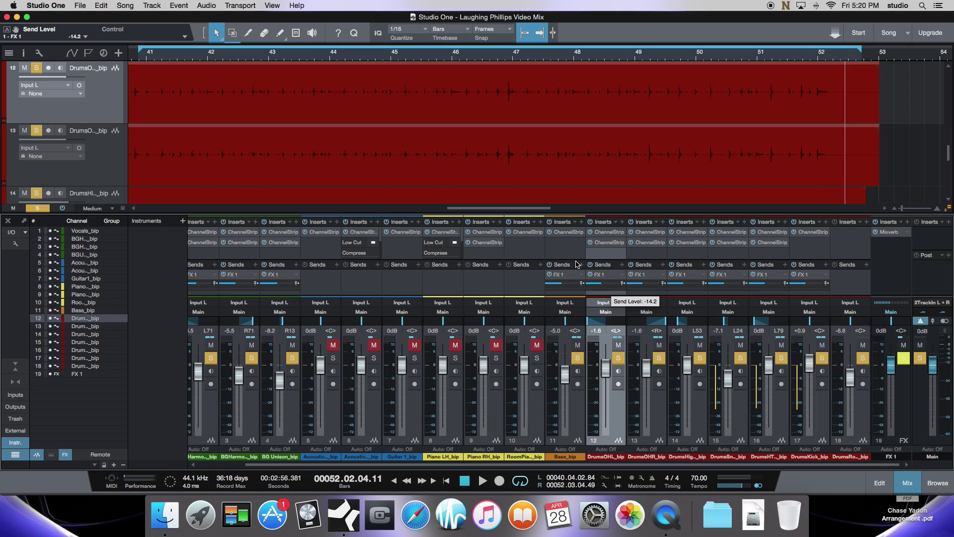
click(575, 264)
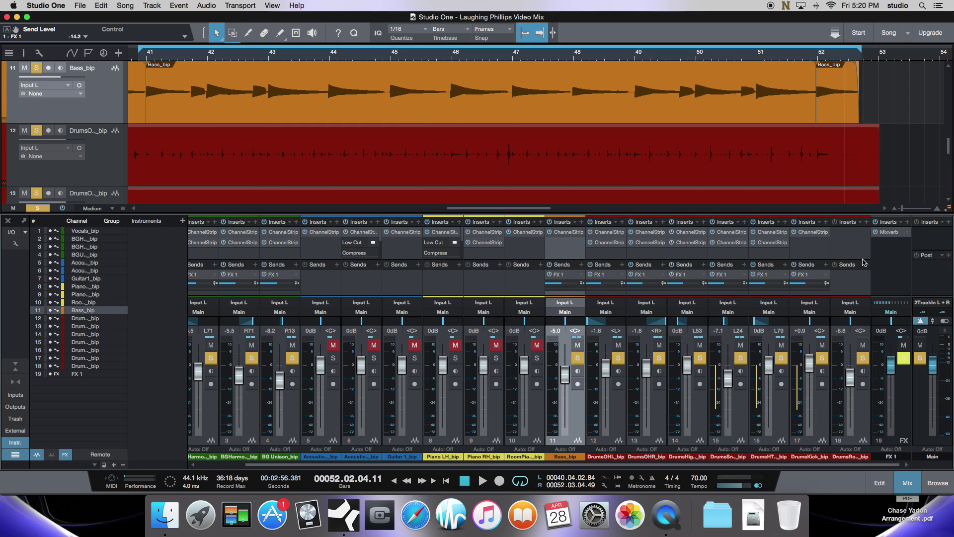
drag(856, 217, 838, 162)
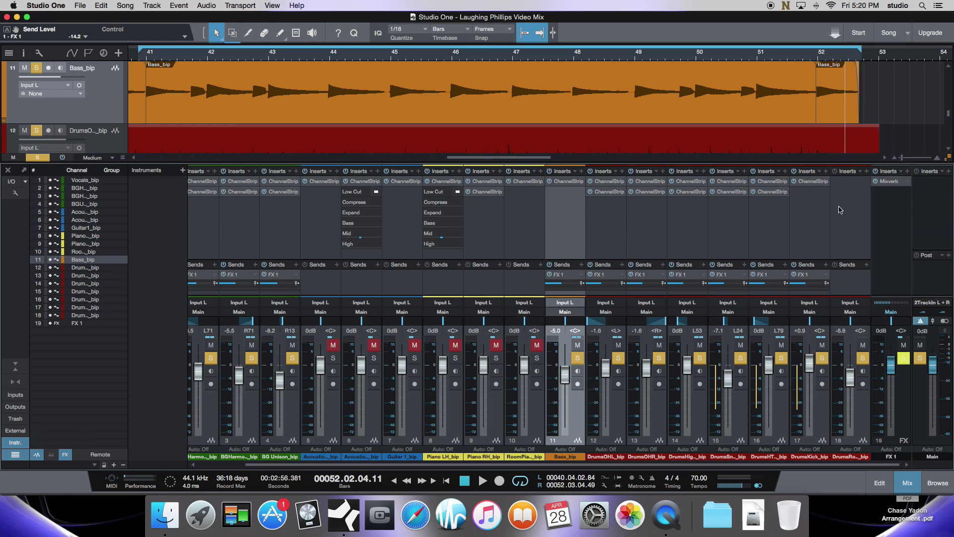
click(847, 264)
drag(838, 260, 838, 264)
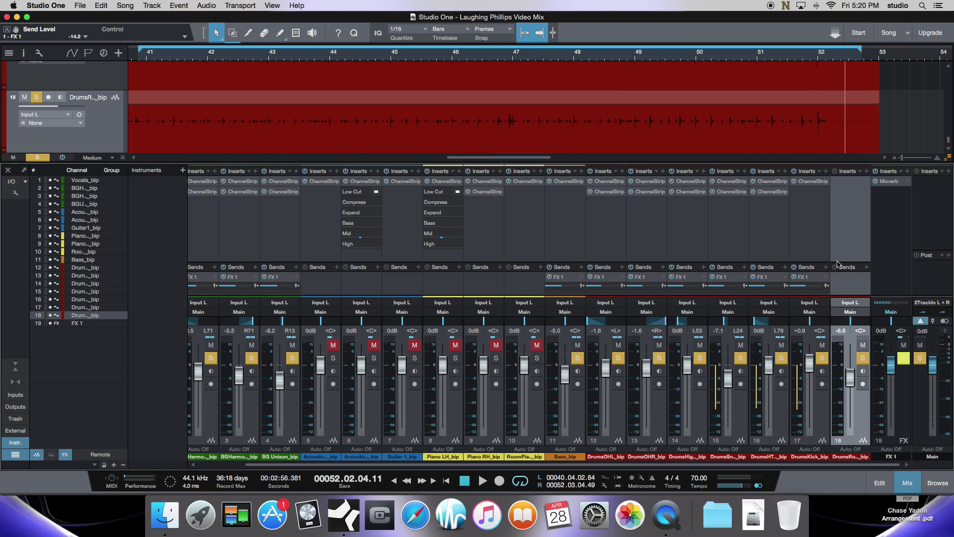
click(849, 265)
click(850, 265)
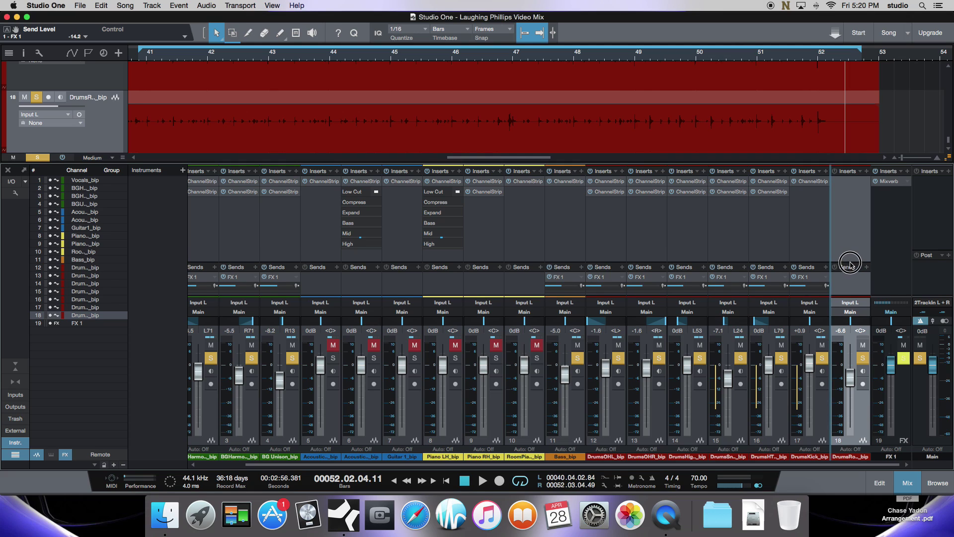
click(807, 267)
drag(806, 267, 807, 230)
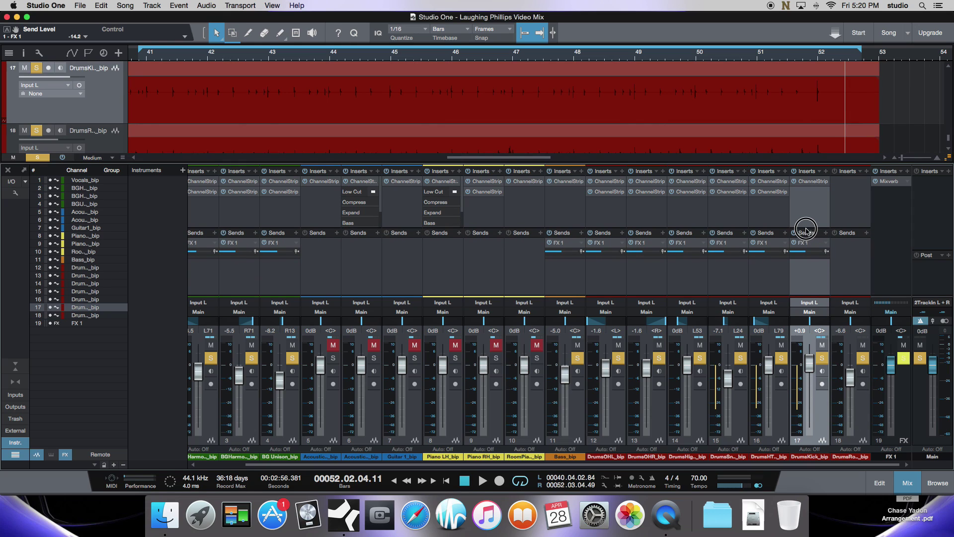
Add a new FX channel from the bass channel's sends and rename FX 1 as Reverb.
click(581, 233)
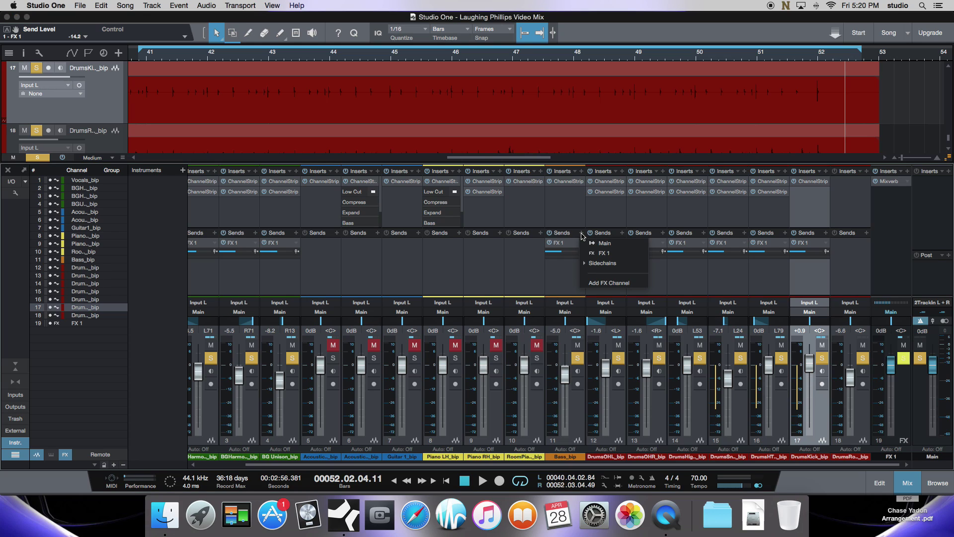
click(599, 283)
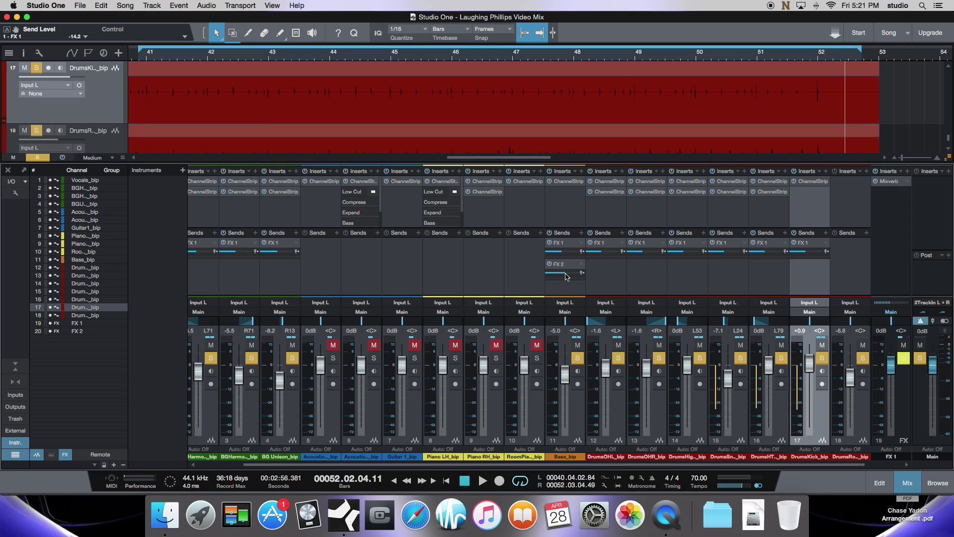
scroll(903, 403, right, 2)
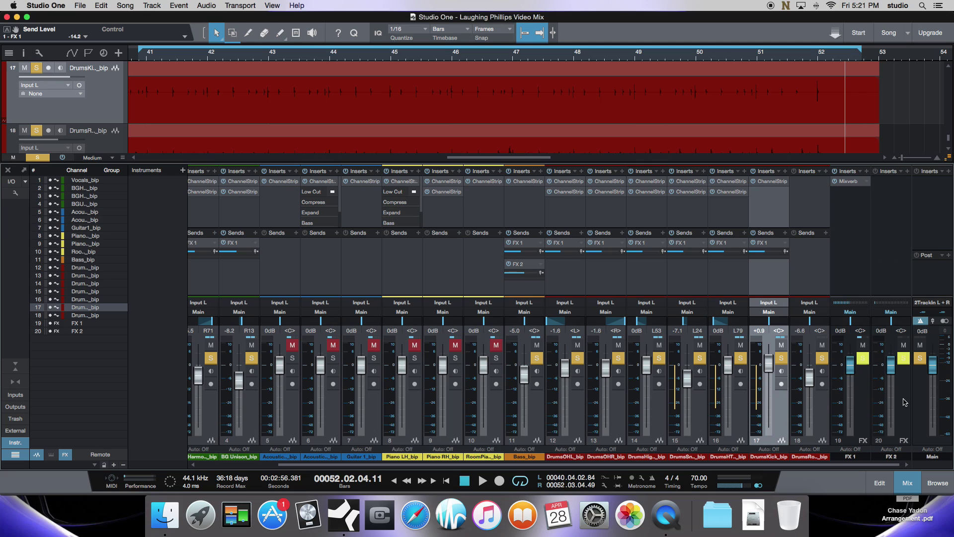
double_click(854, 456)
text(Reverb)
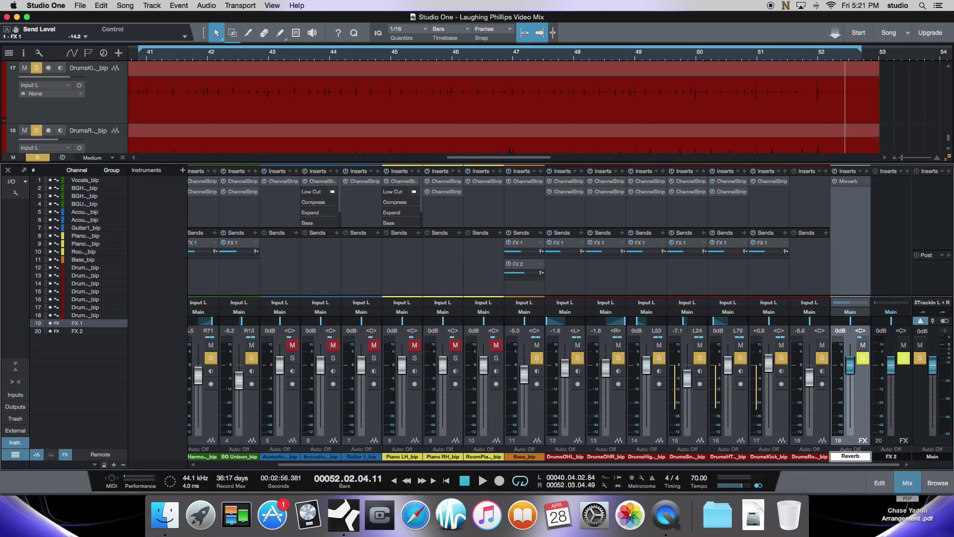
key(Return)
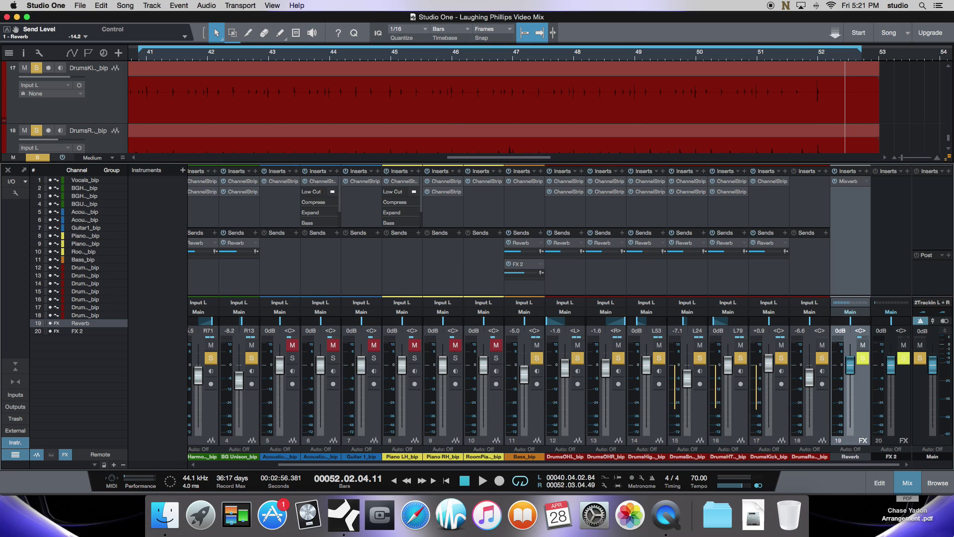
Rename the FX 2 channel as Drum Bus.
click(891, 456)
double_click(892, 457)
text(Dru)
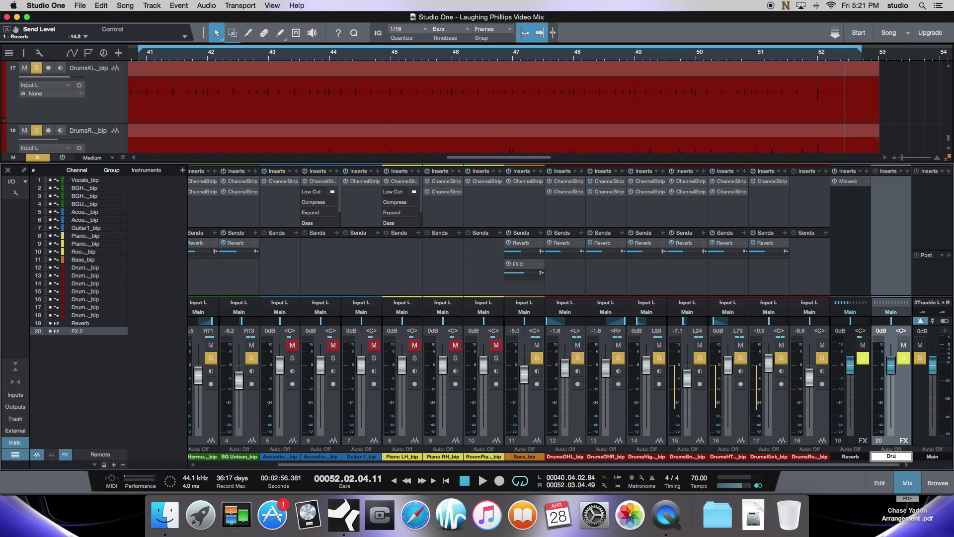
text(m Bus)
key(Return)
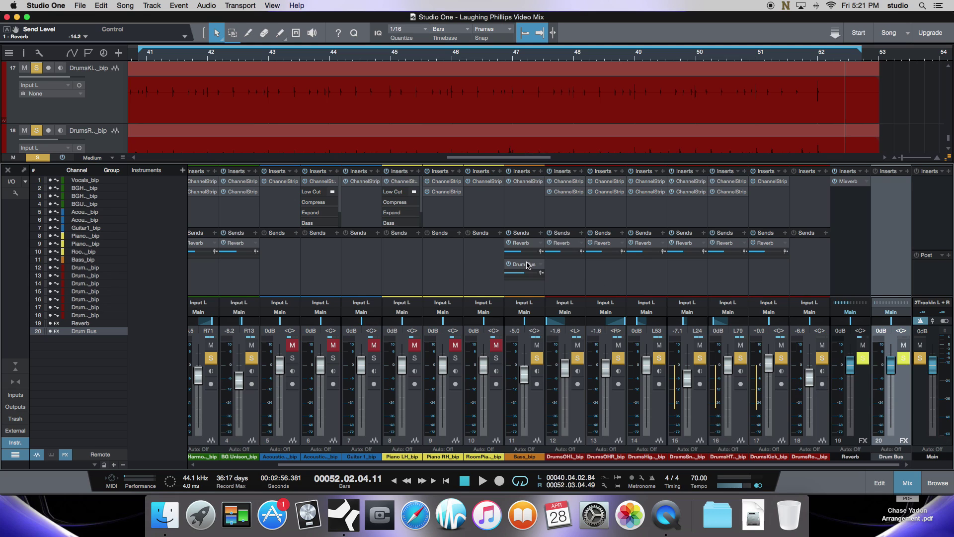
Copy the bass's Drum Bus send to drum channels 12 through 17 and set the Drum Bus level to +0.9 dB during playback.
drag(523, 268, 760, 271)
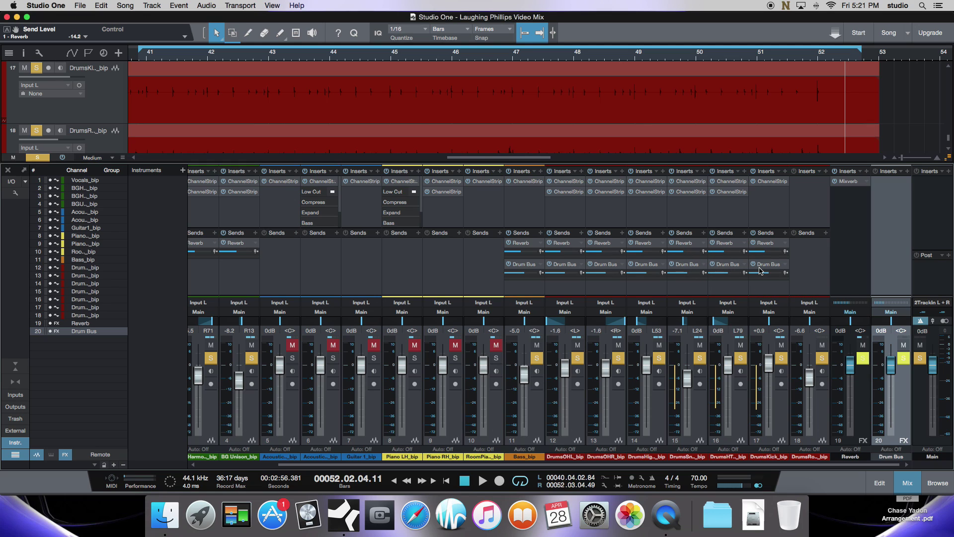
key(space)
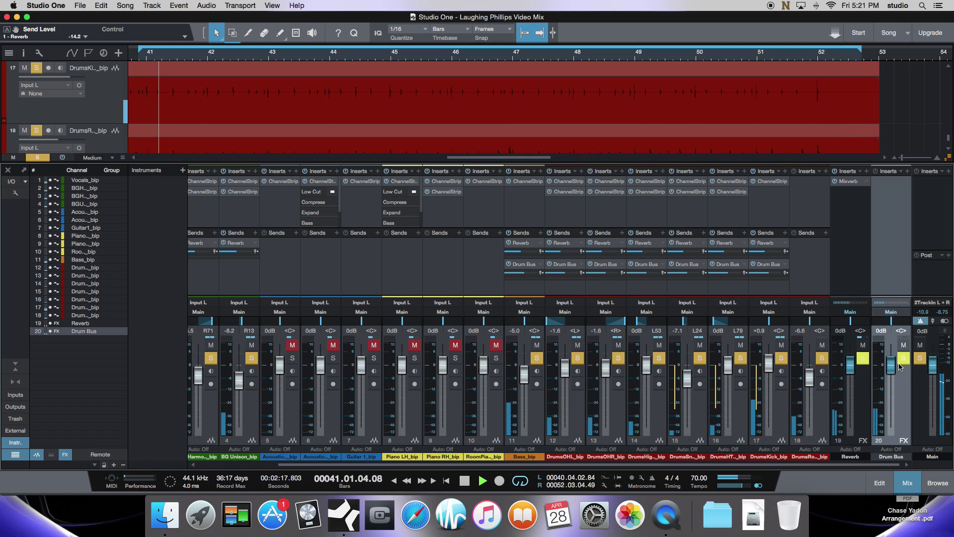
mouse_move(891, 366)
mouse_down()
mouse_move(893, 457)
mouse_move(893, 366)
mouse_up()
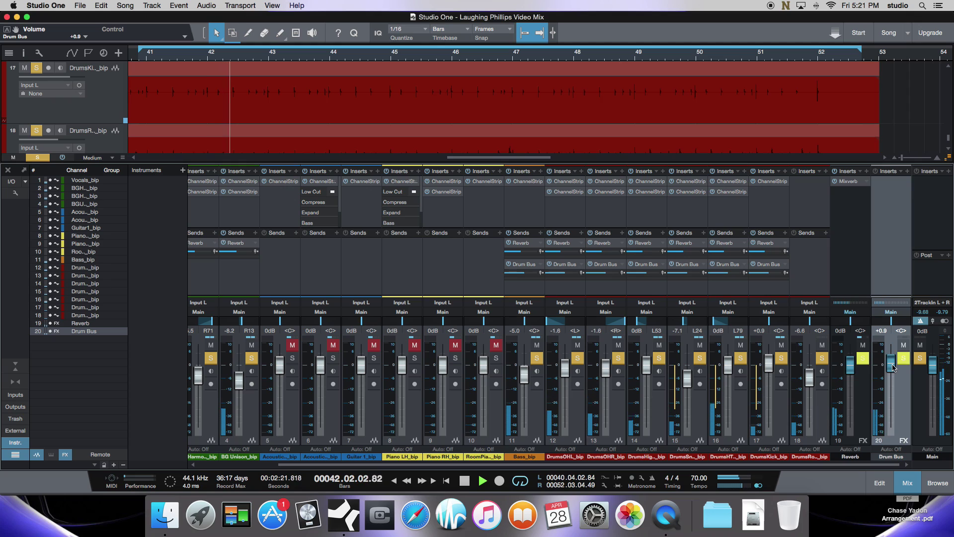
key(space)
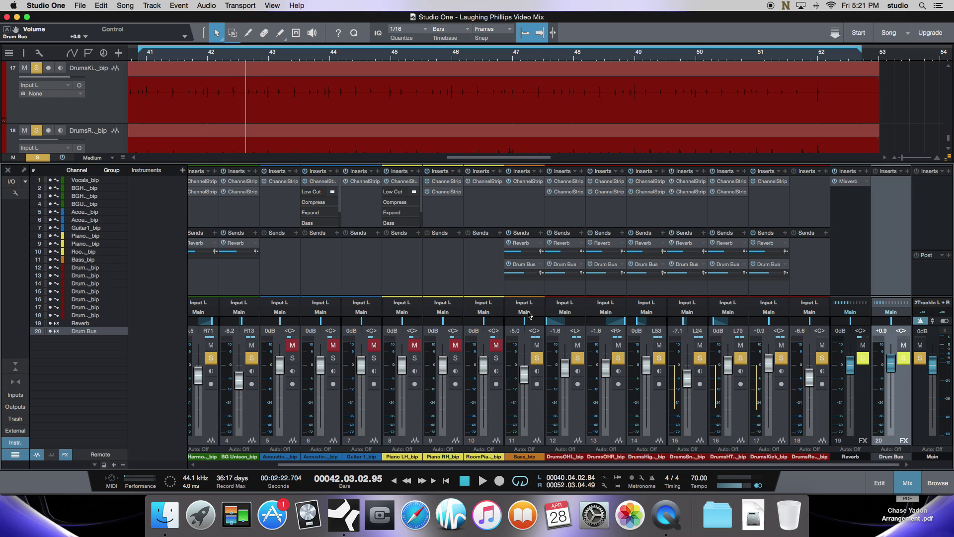
Route the outputs of drum channels 12 through 16 to Drum Bus.
click(566, 313)
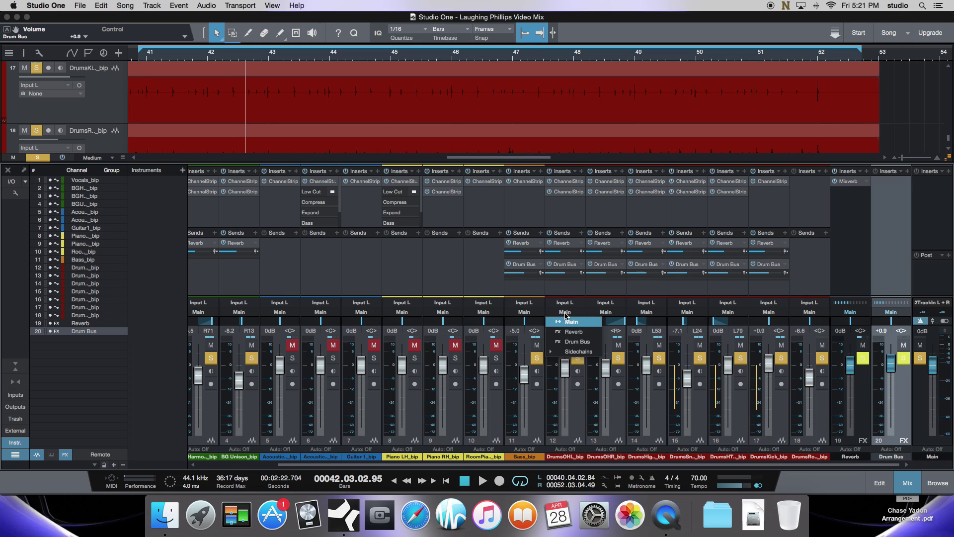
click(574, 343)
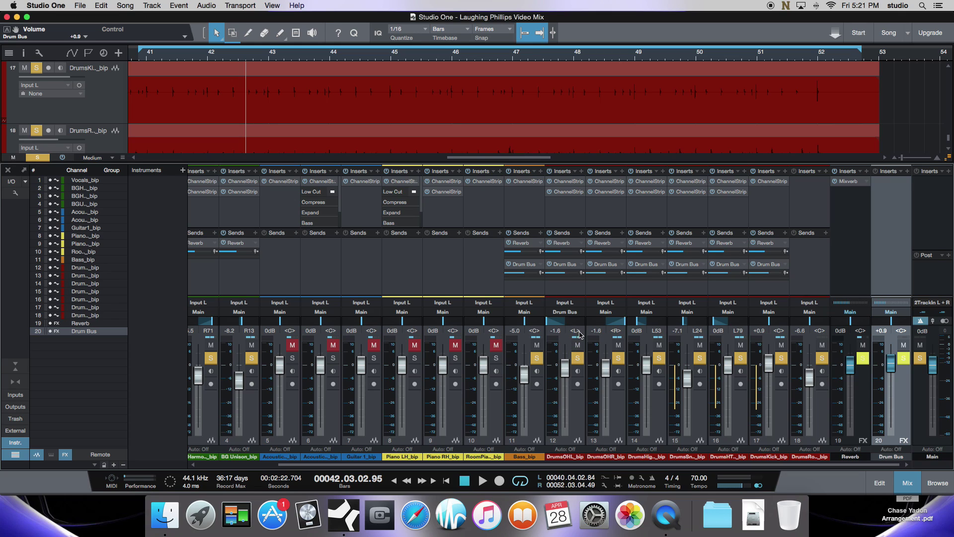
click(605, 313)
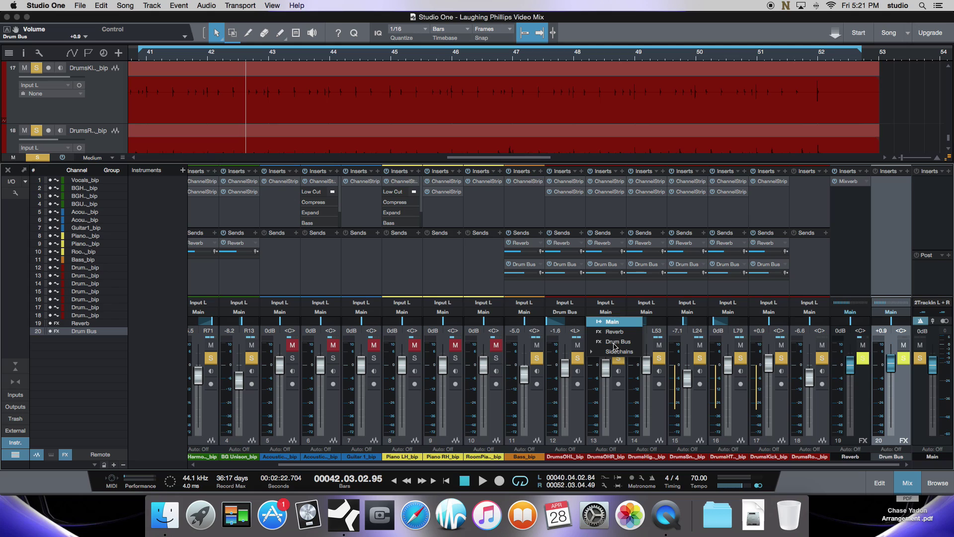
click(615, 342)
click(649, 313)
click(666, 342)
click(695, 314)
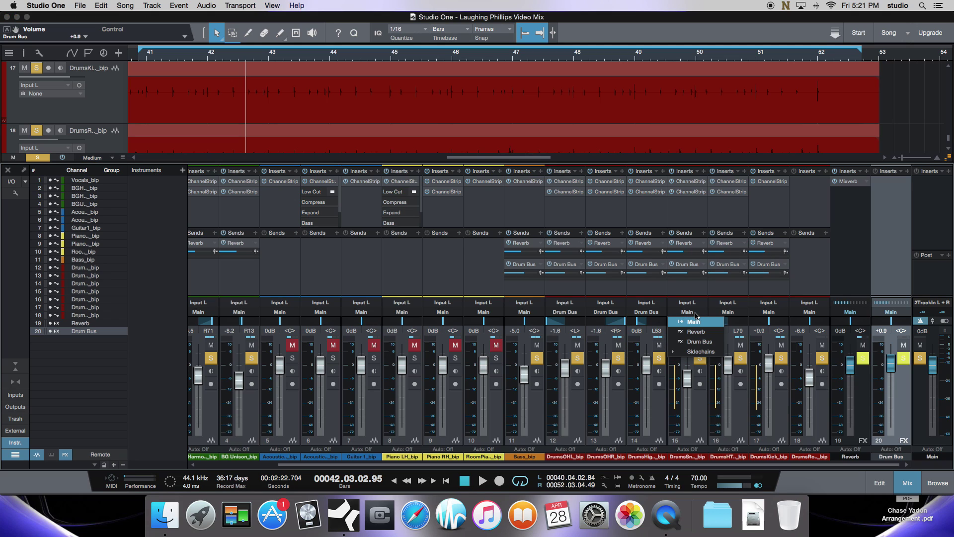
click(705, 342)
click(728, 313)
click(743, 342)
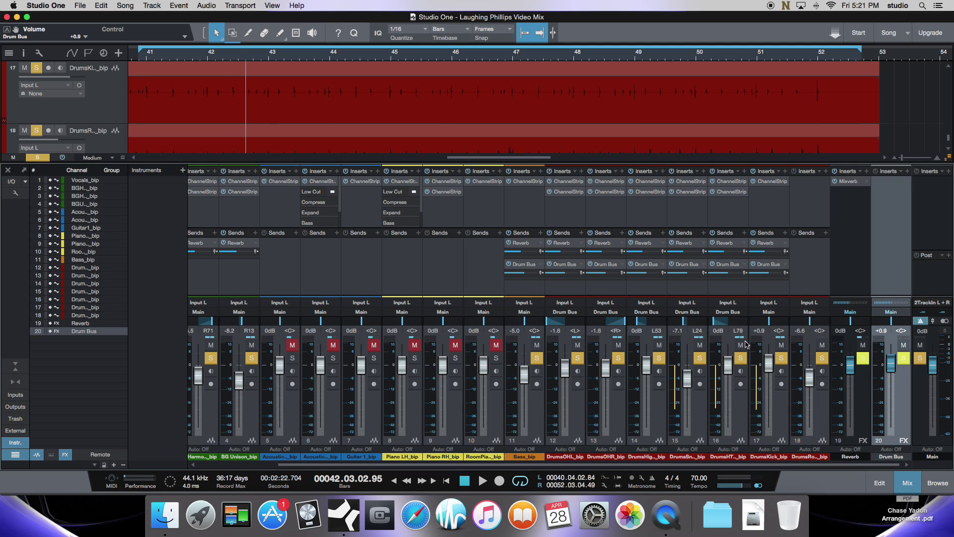
Route the outputs of the kick and drum room channels, 17 and 18, to Drum Bus.
right_click(773, 315)
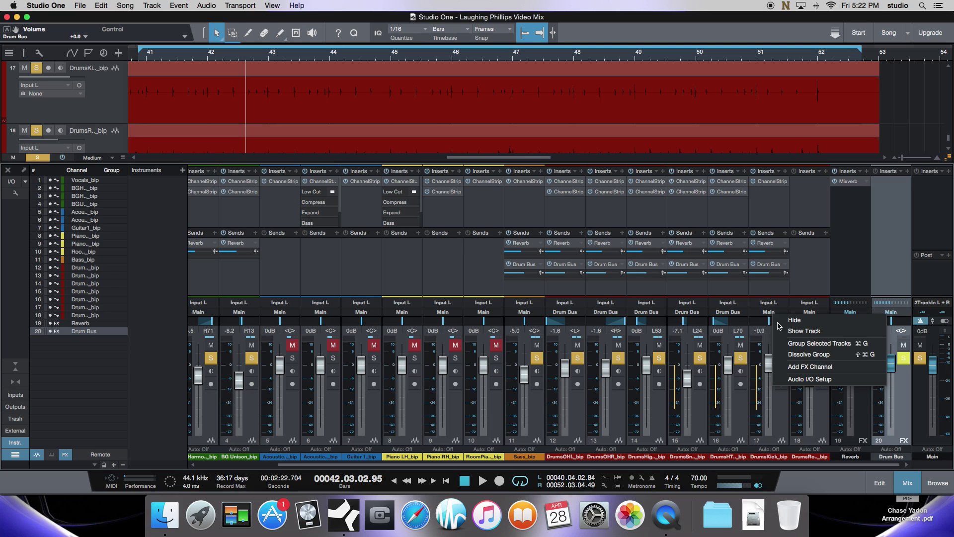
click(765, 310)
click(768, 313)
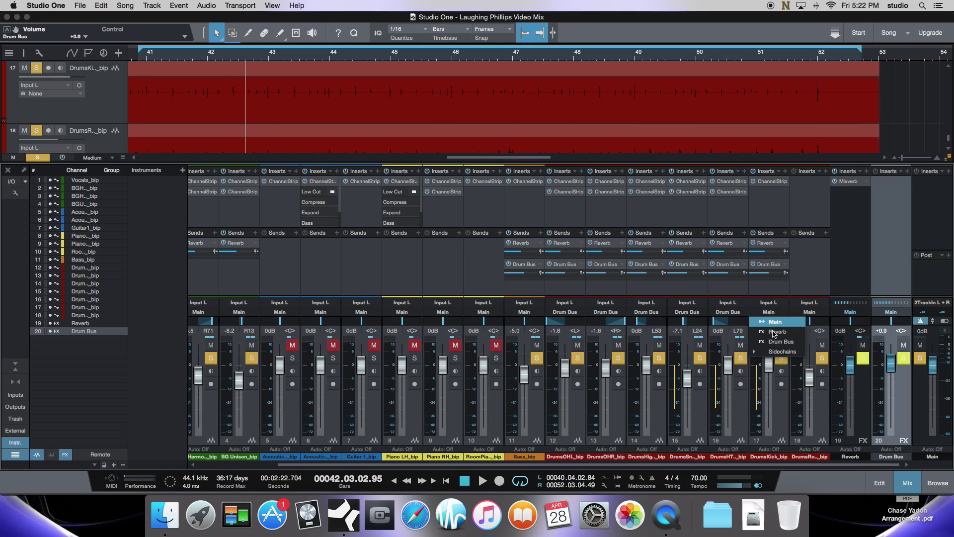
click(777, 342)
click(810, 311)
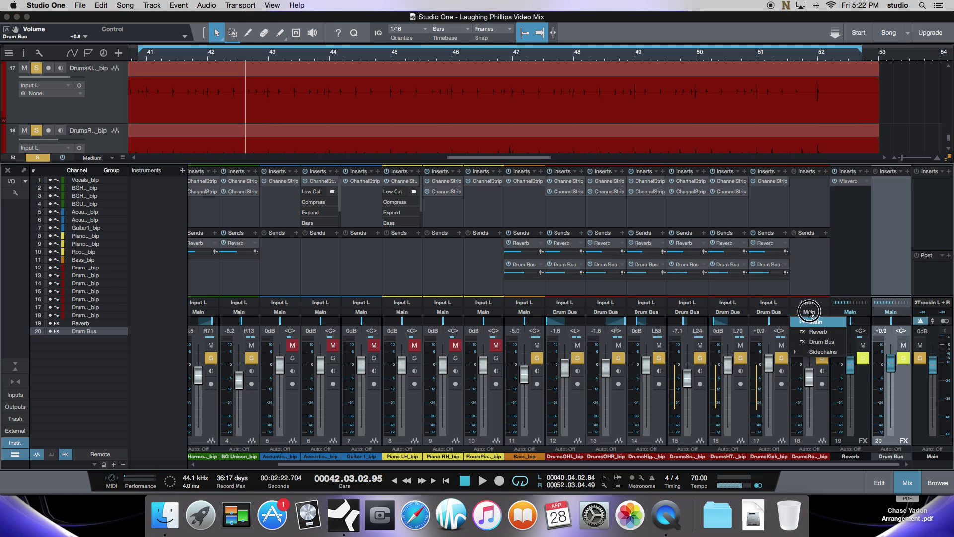
click(807, 342)
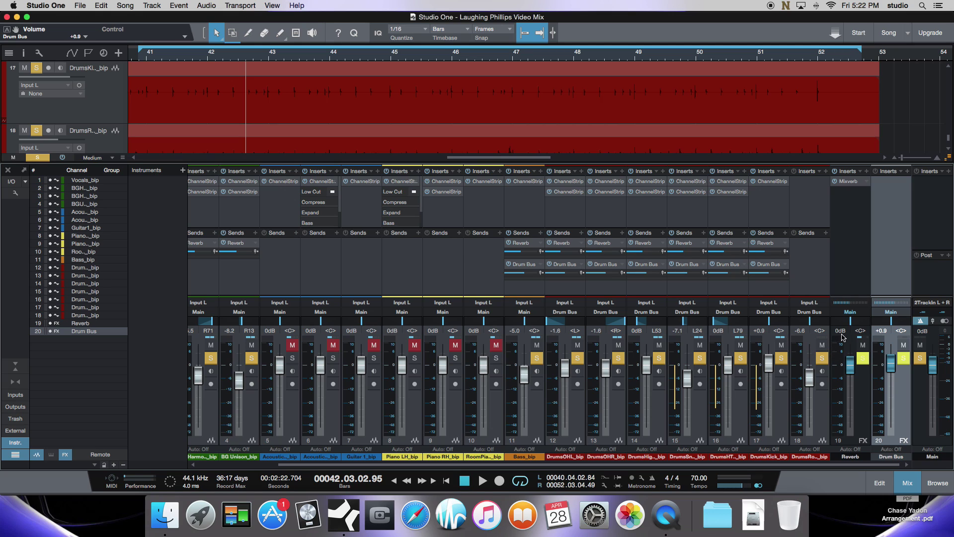
Test the Drum Bus fader during playback by lowering it to minimum and raising it to -4.2 dB.
key(space)
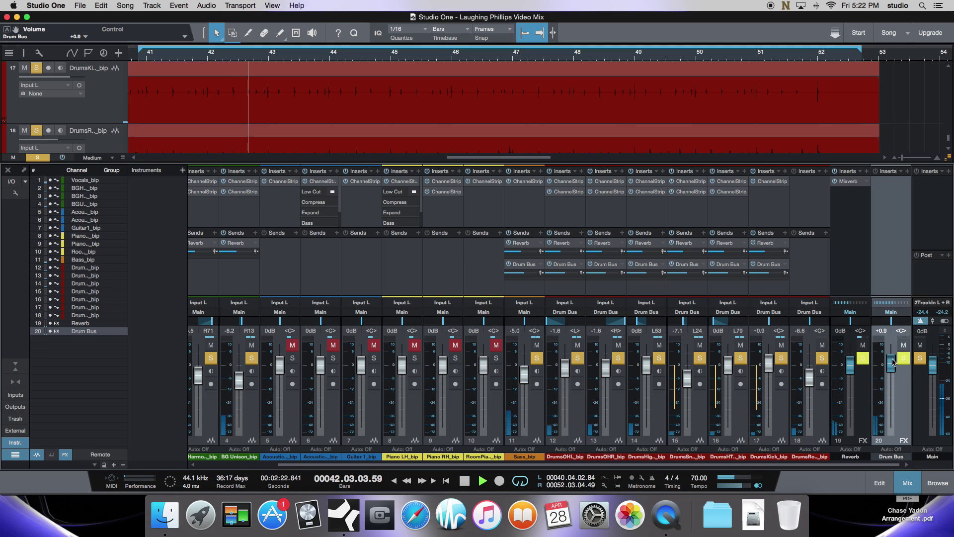
drag(893, 361, 903, 446)
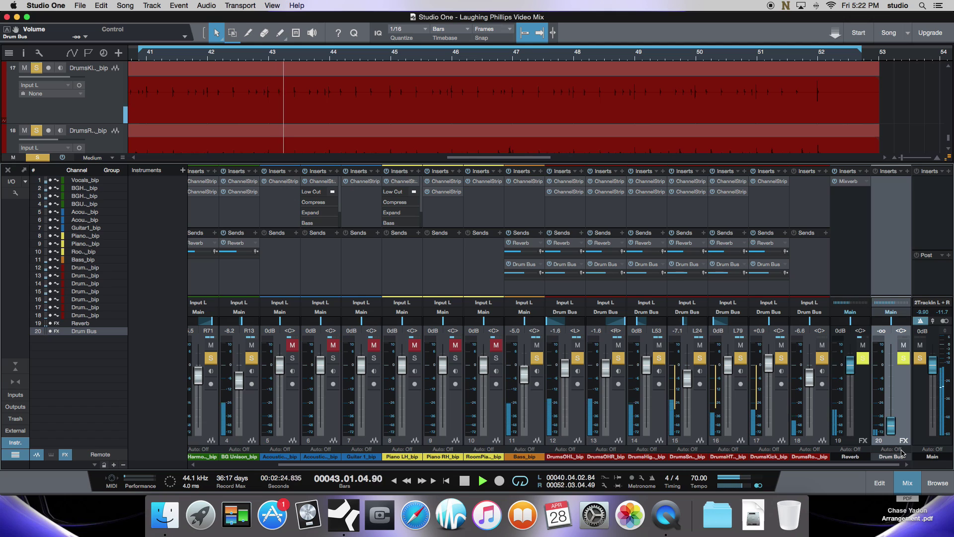
drag(891, 426, 903, 474)
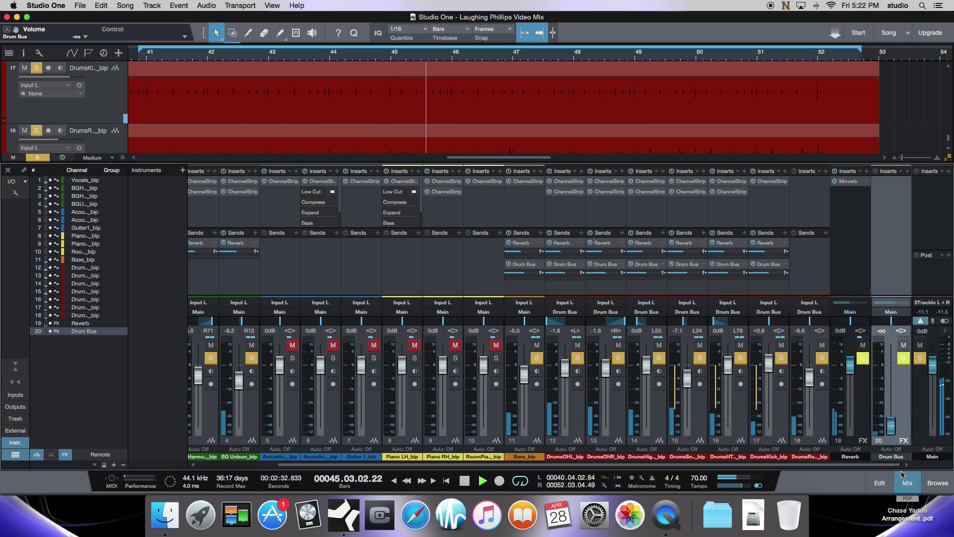
drag(893, 428, 892, 375)
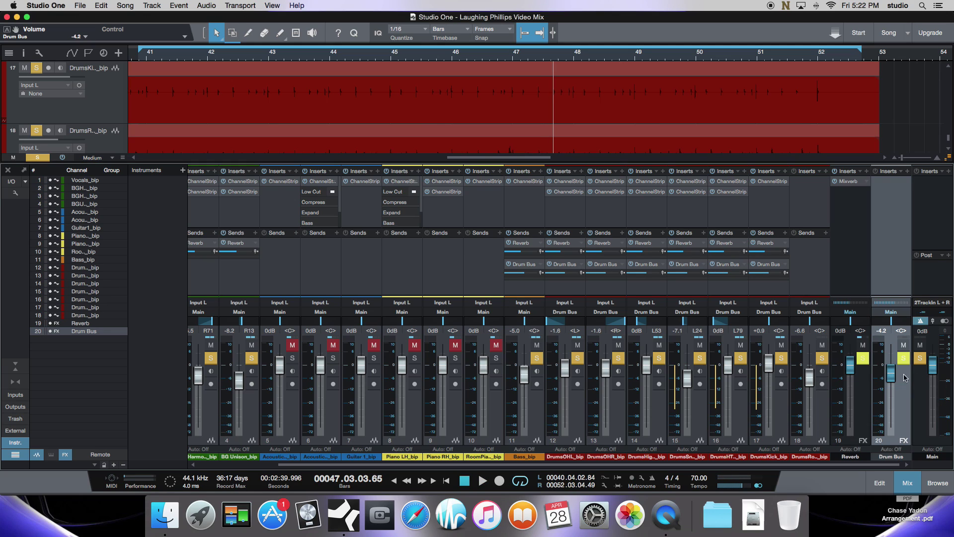
Move the Drum Bus channel ahead of Reverb and set its level to -0.9 dB during playback.
drag(904, 421, 548, 430)
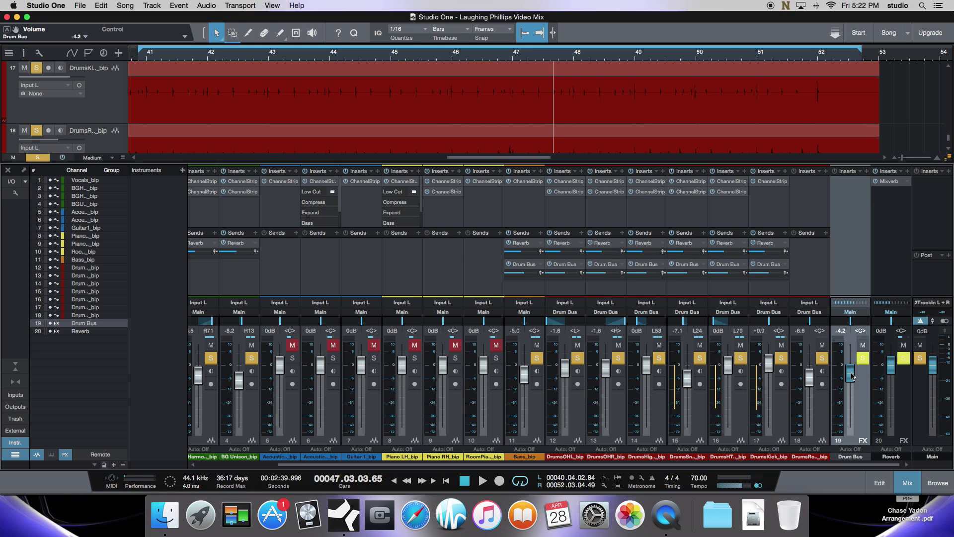
key(space)
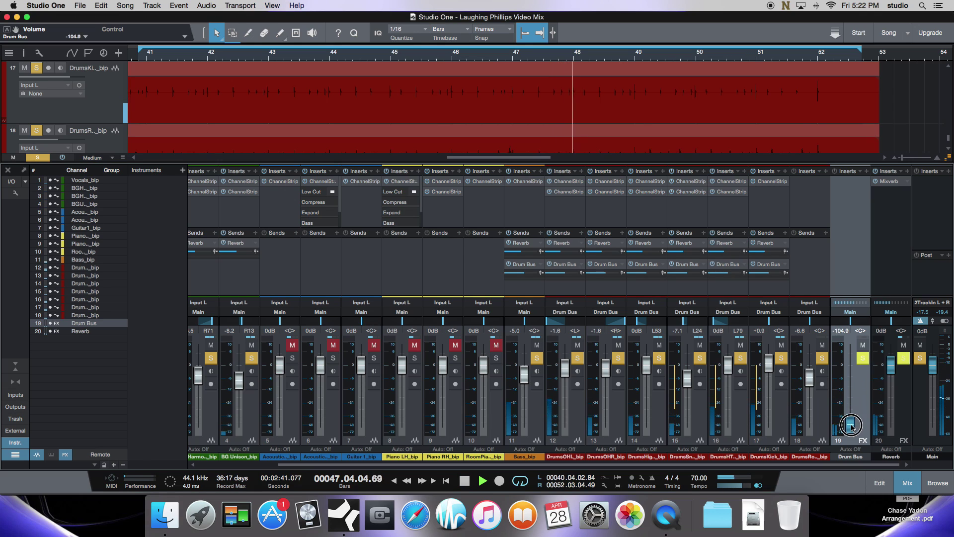
mouse_move(851, 383)
mouse_down()
mouse_move(849, 359)
mouse_move(851, 370)
mouse_up()
key(space)
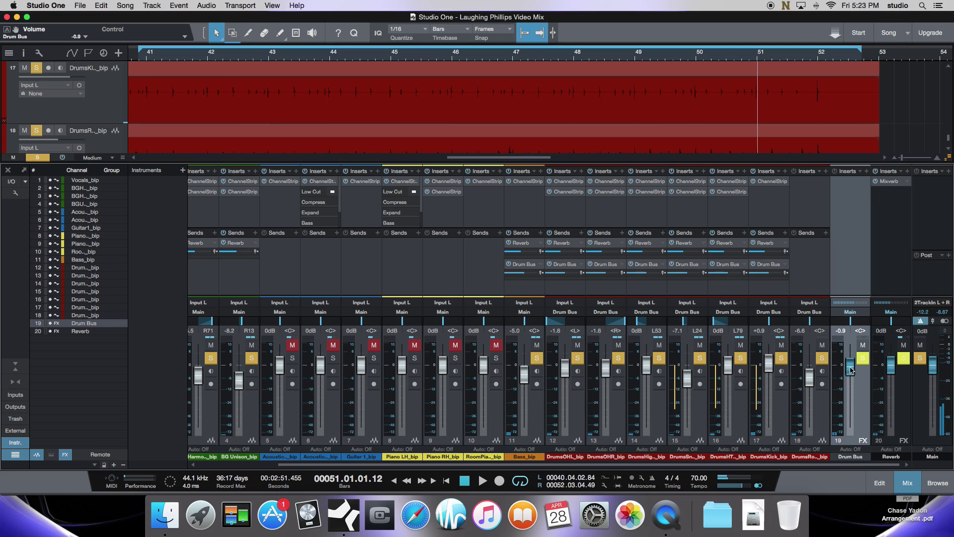